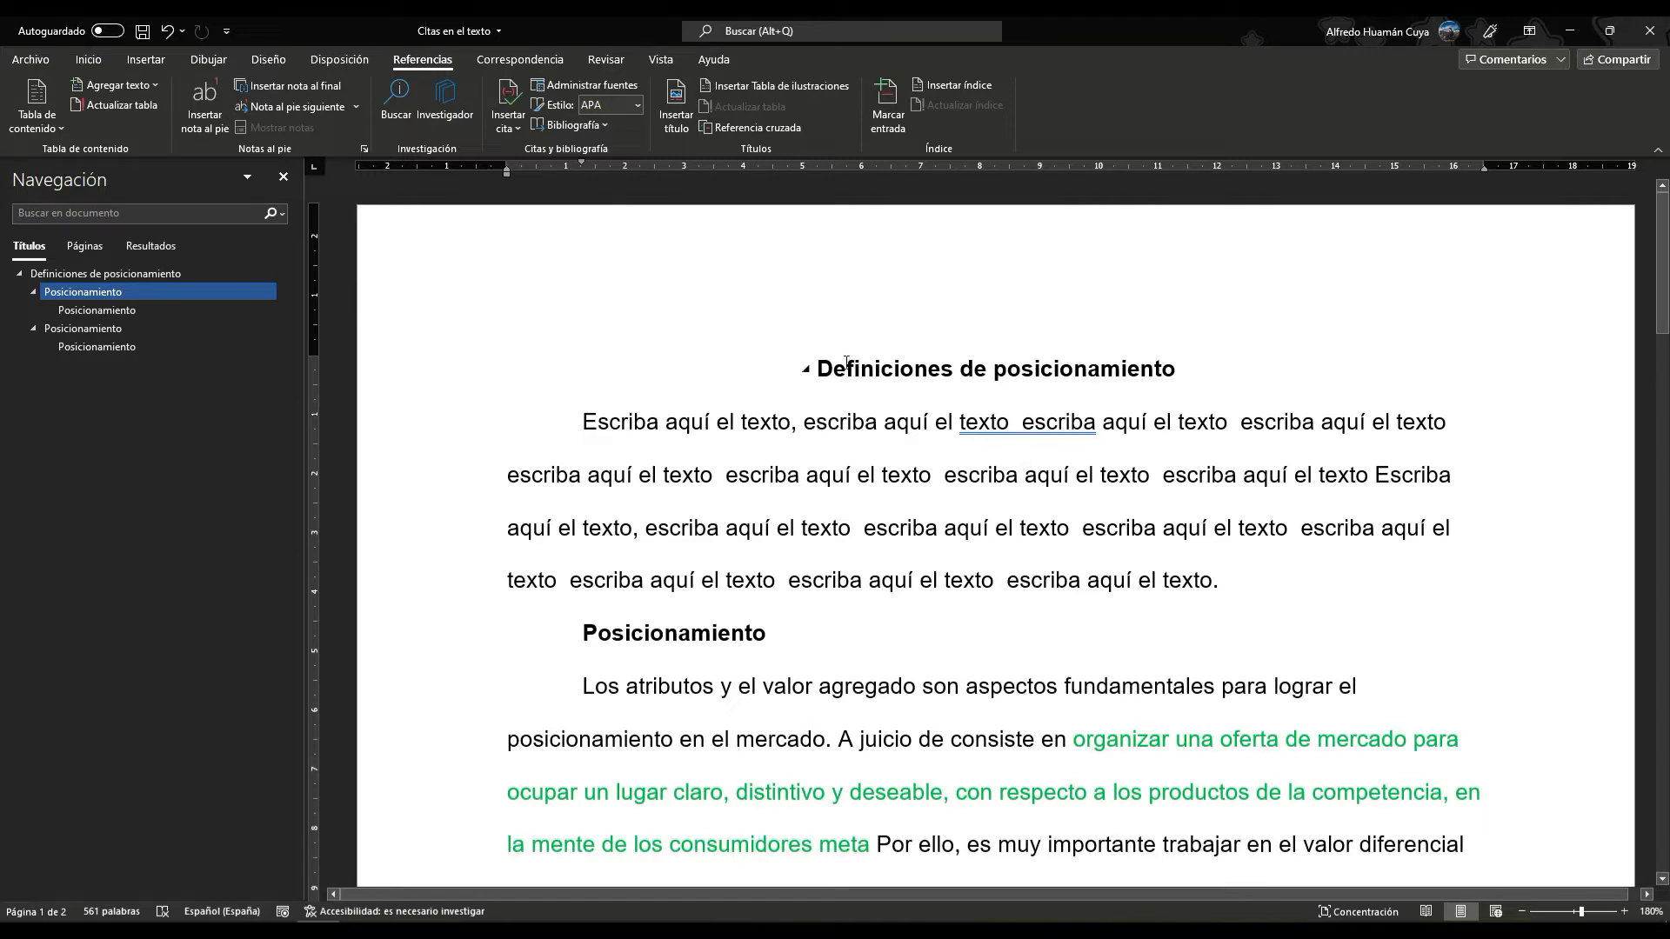
Step: Check the word count of the green quoted passage under the first Posicionamiento heading
scroll(830, 487, down, 3)
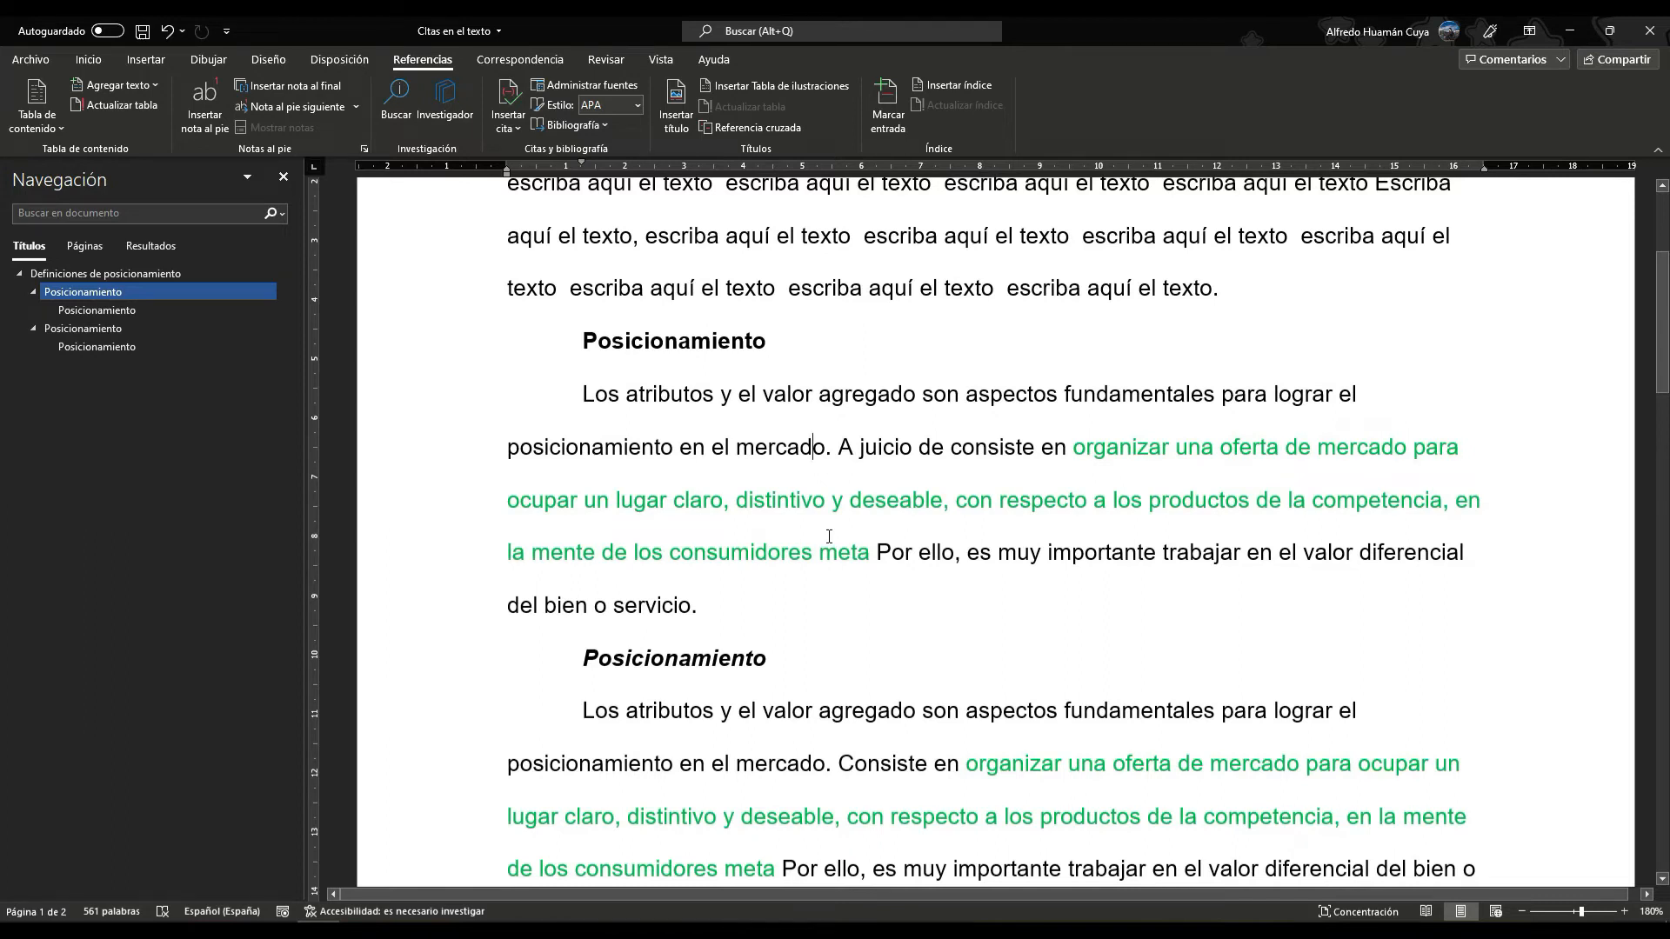
scroll(856, 565, up, 2)
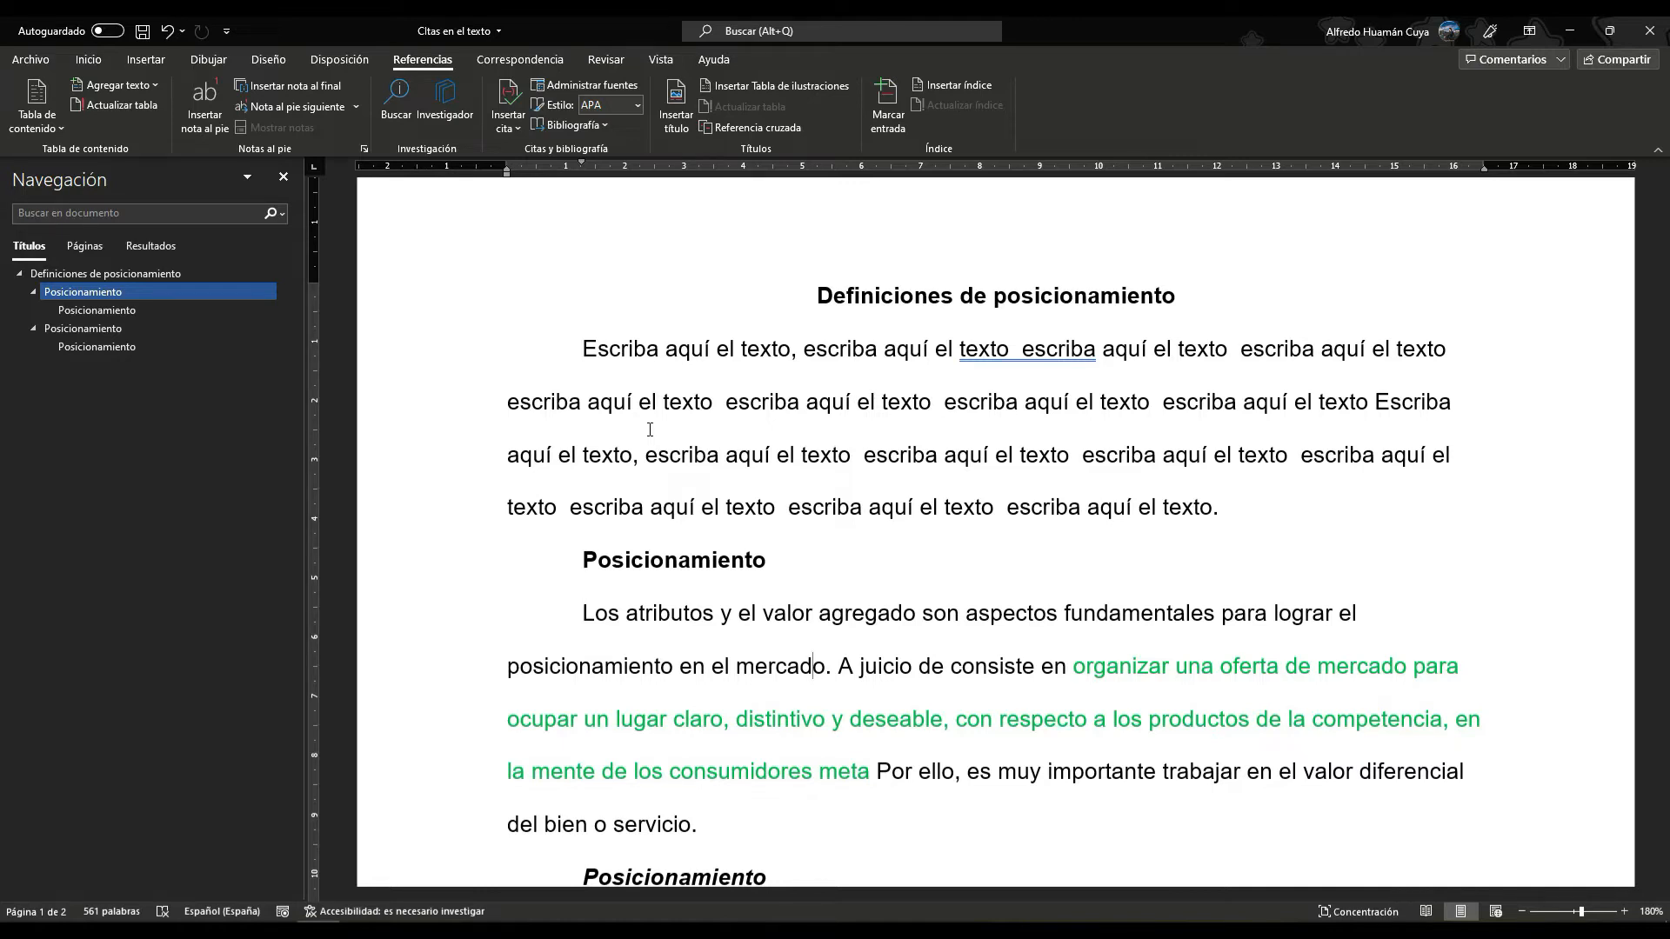
scroll(876, 483, down, 3)
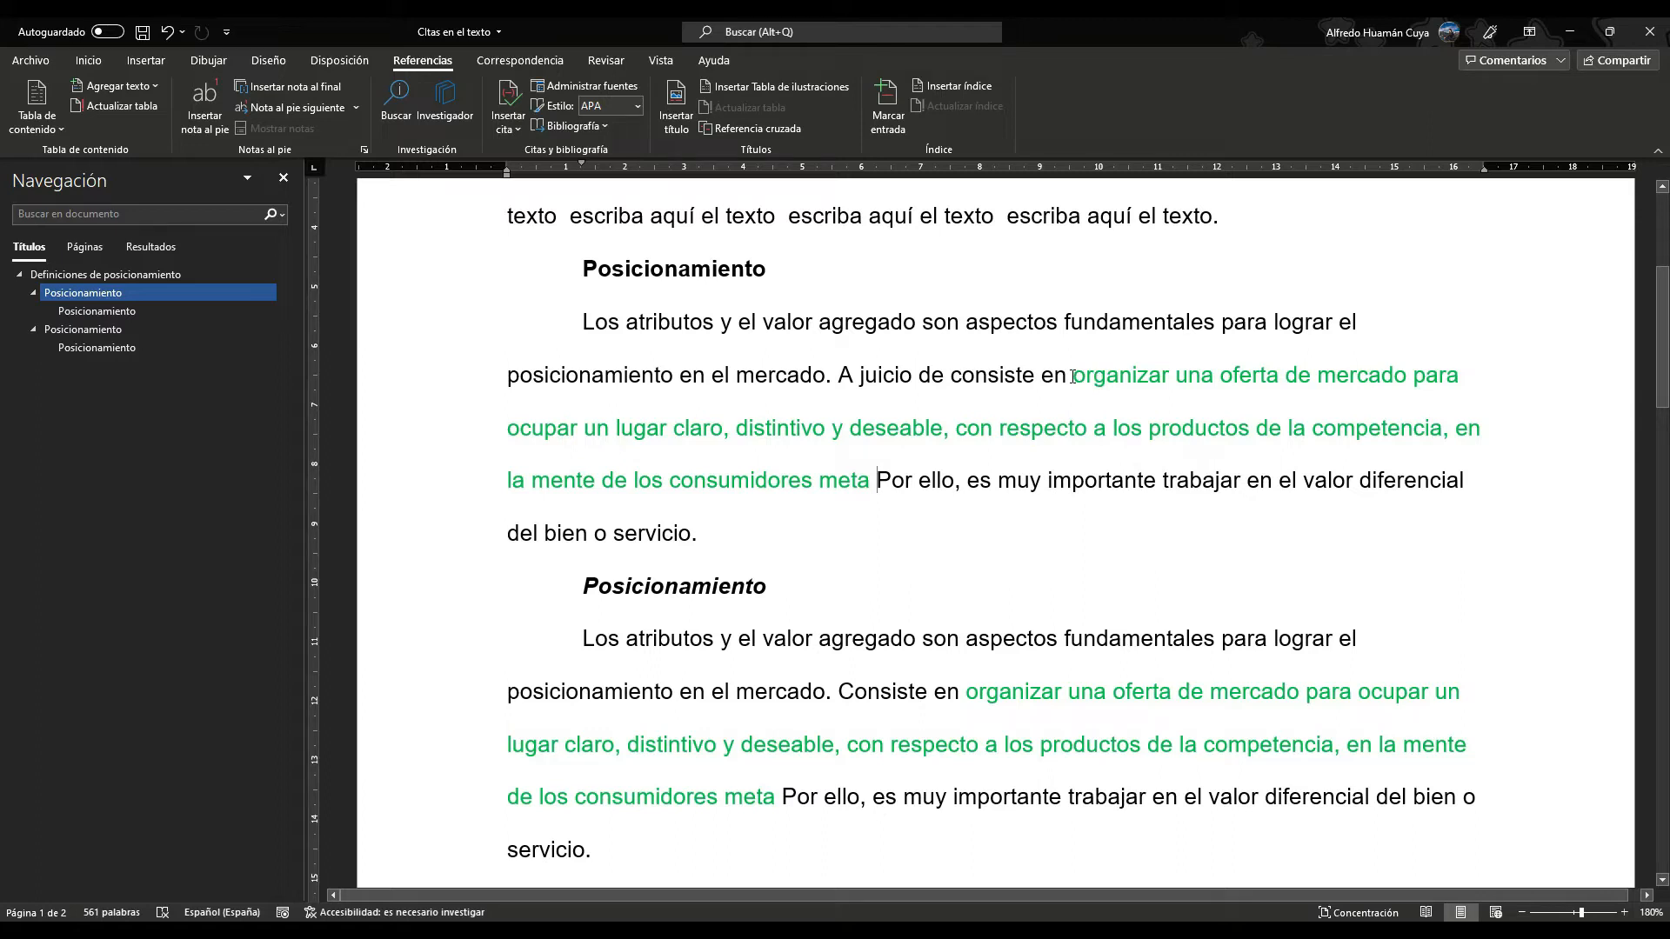
drag(1073, 376, 867, 478)
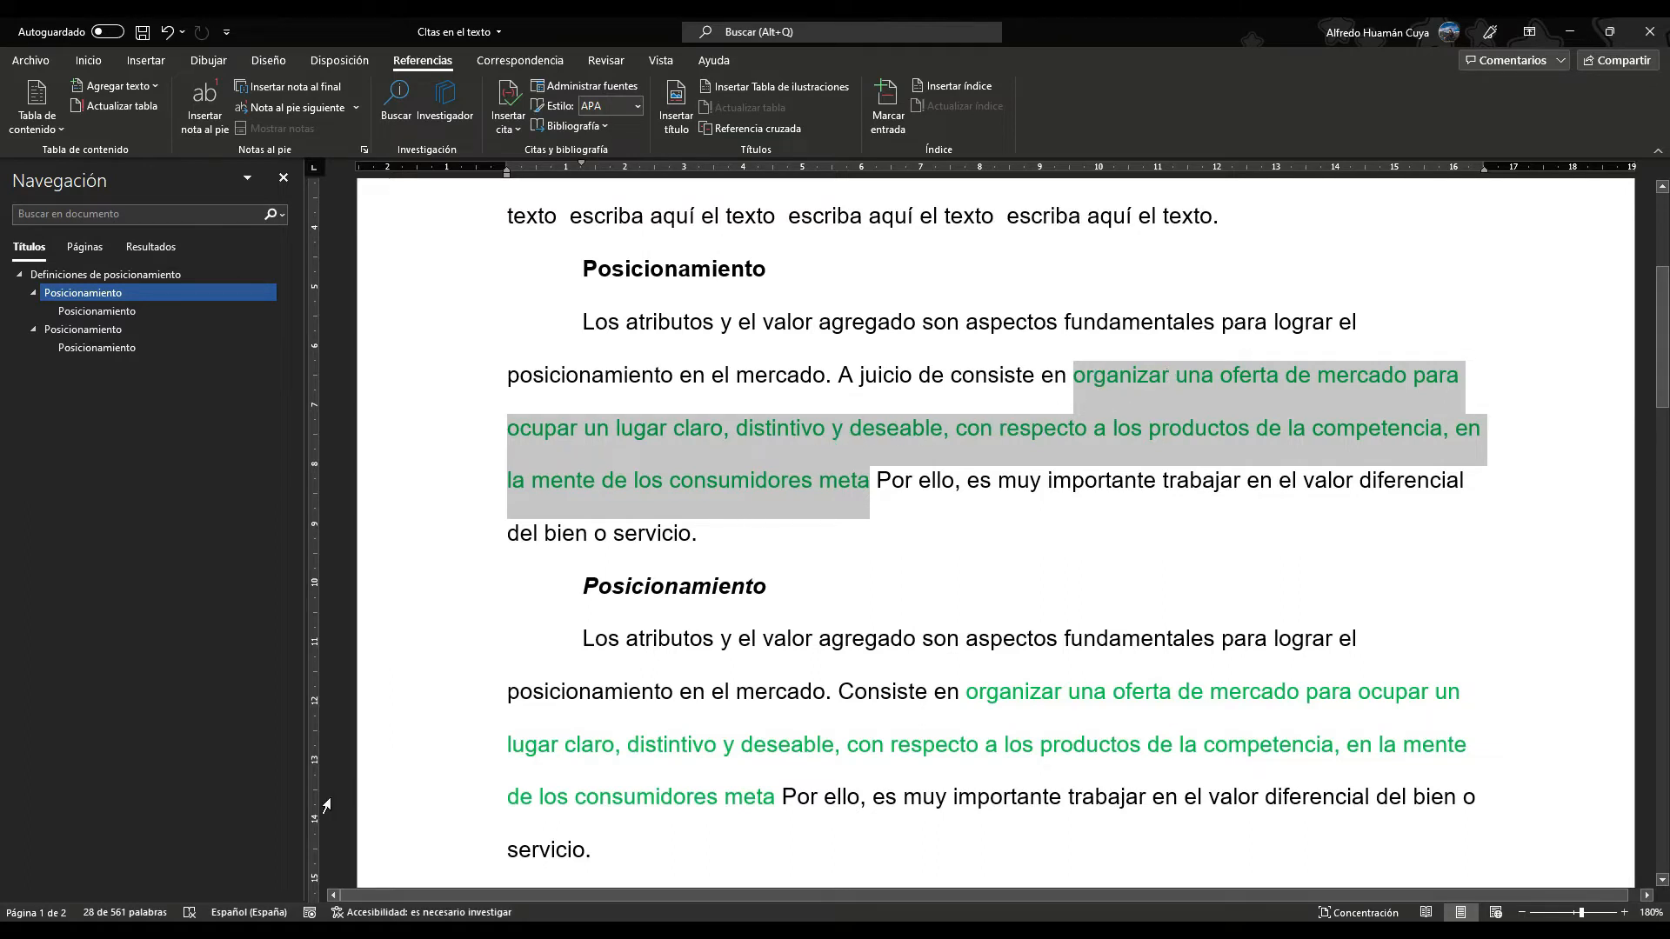
click(111, 912)
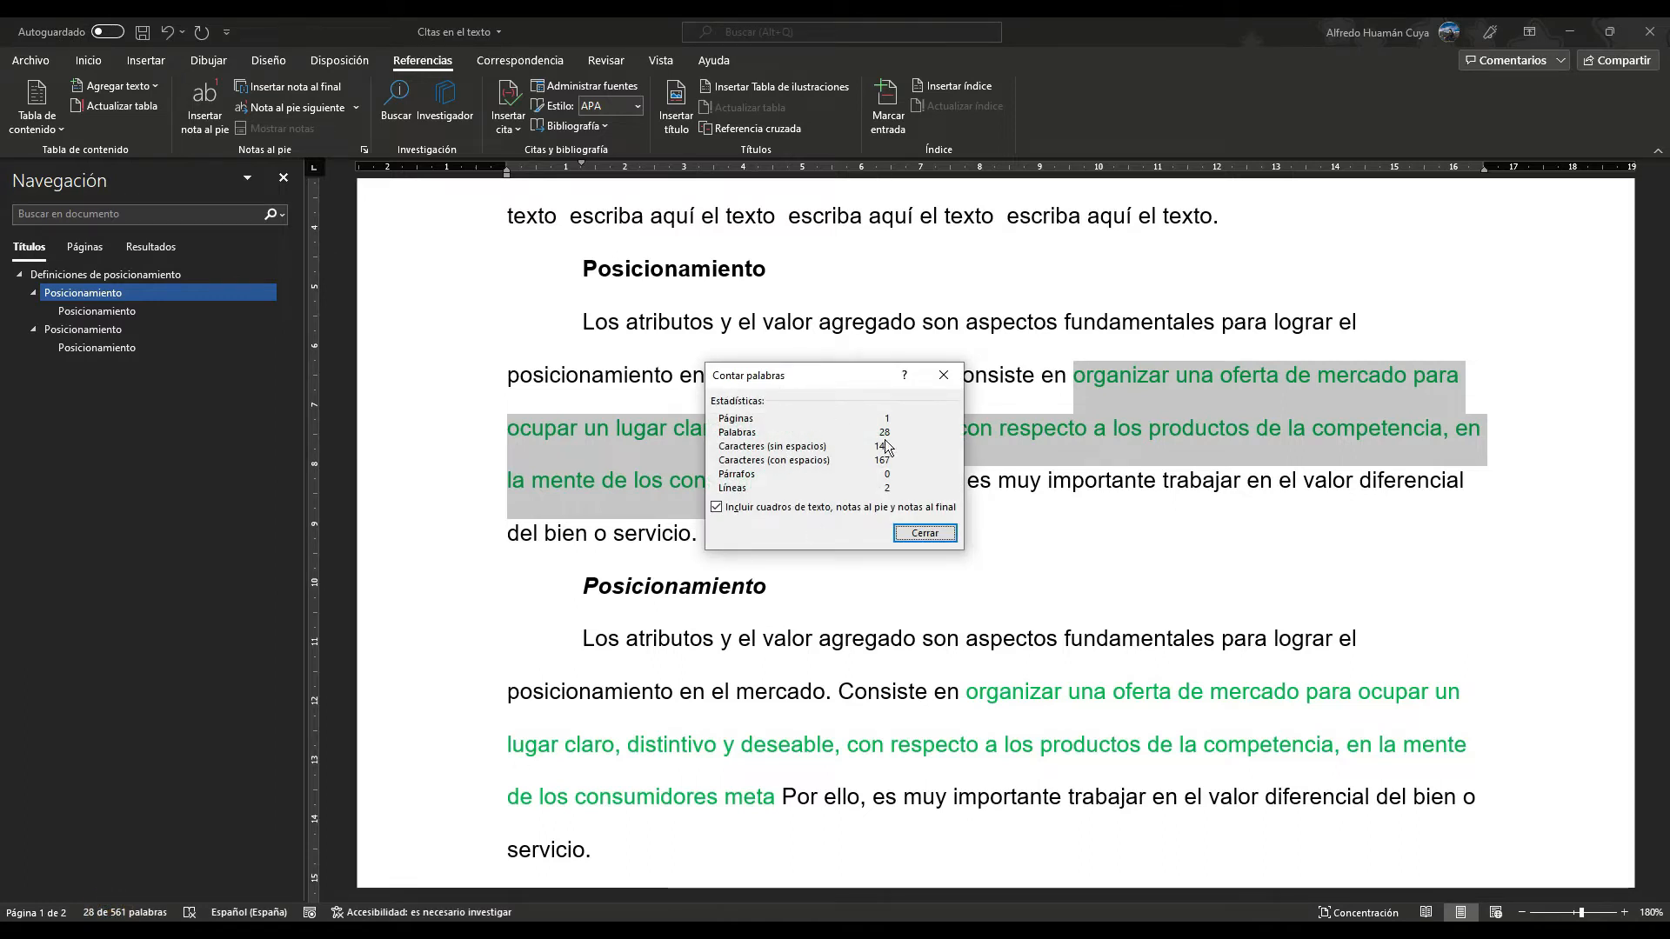
click(924, 534)
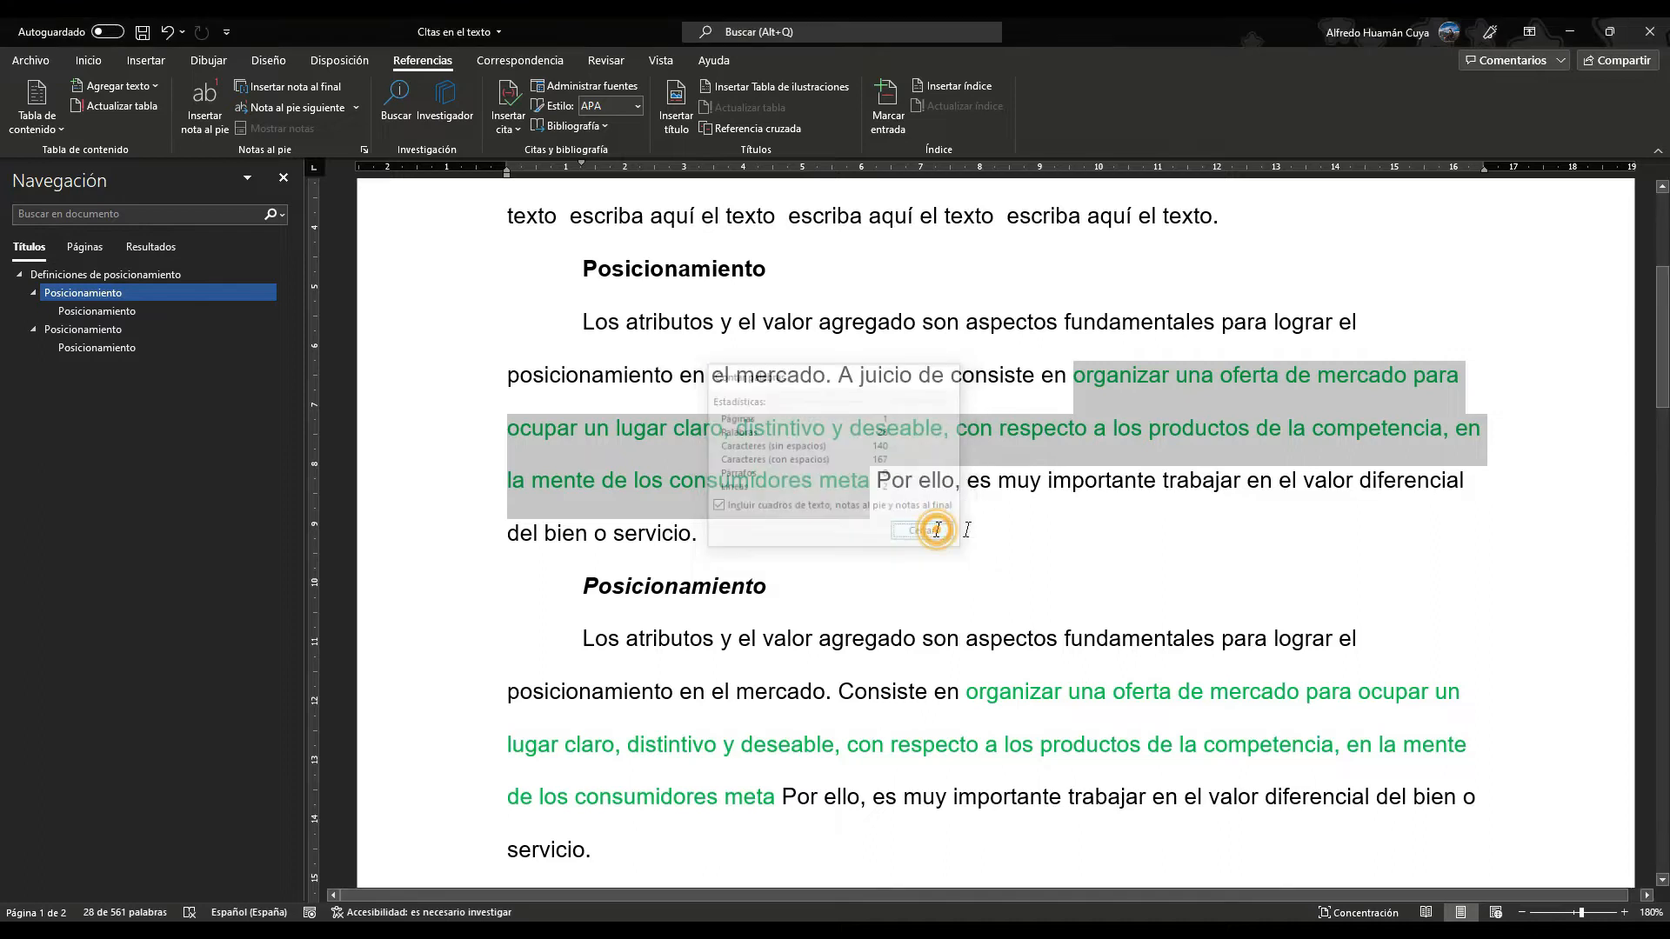
Step: Start a new citation source of type Libro just before the green passage under the first Posicionamiento heading
click(1077, 377)
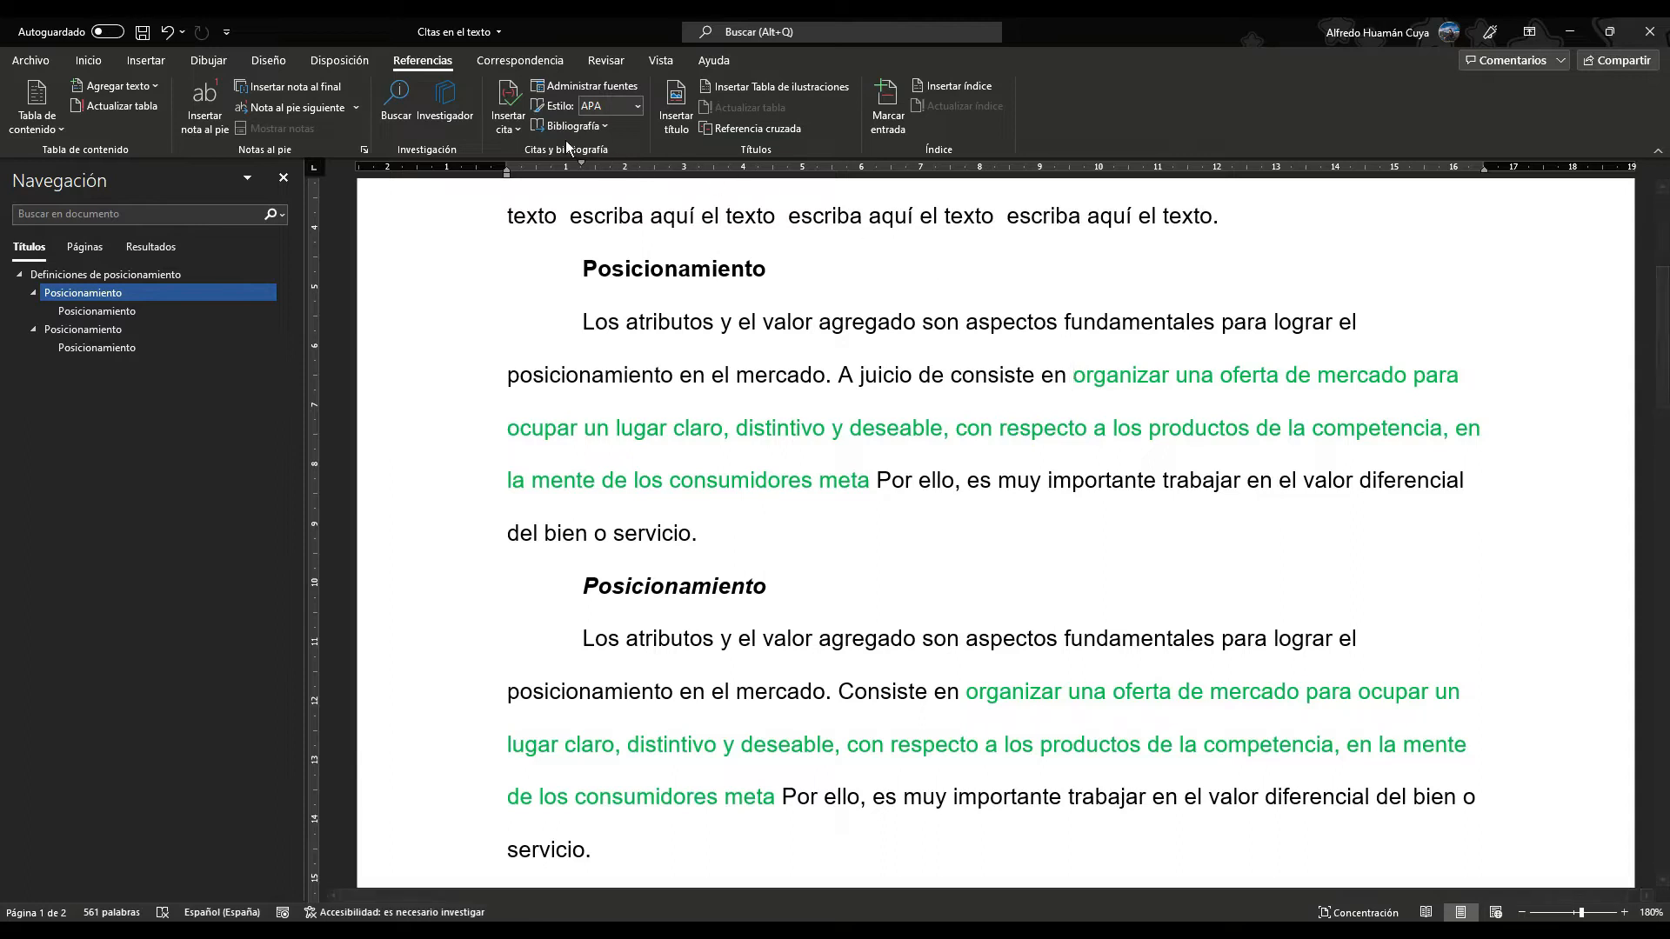
click(514, 130)
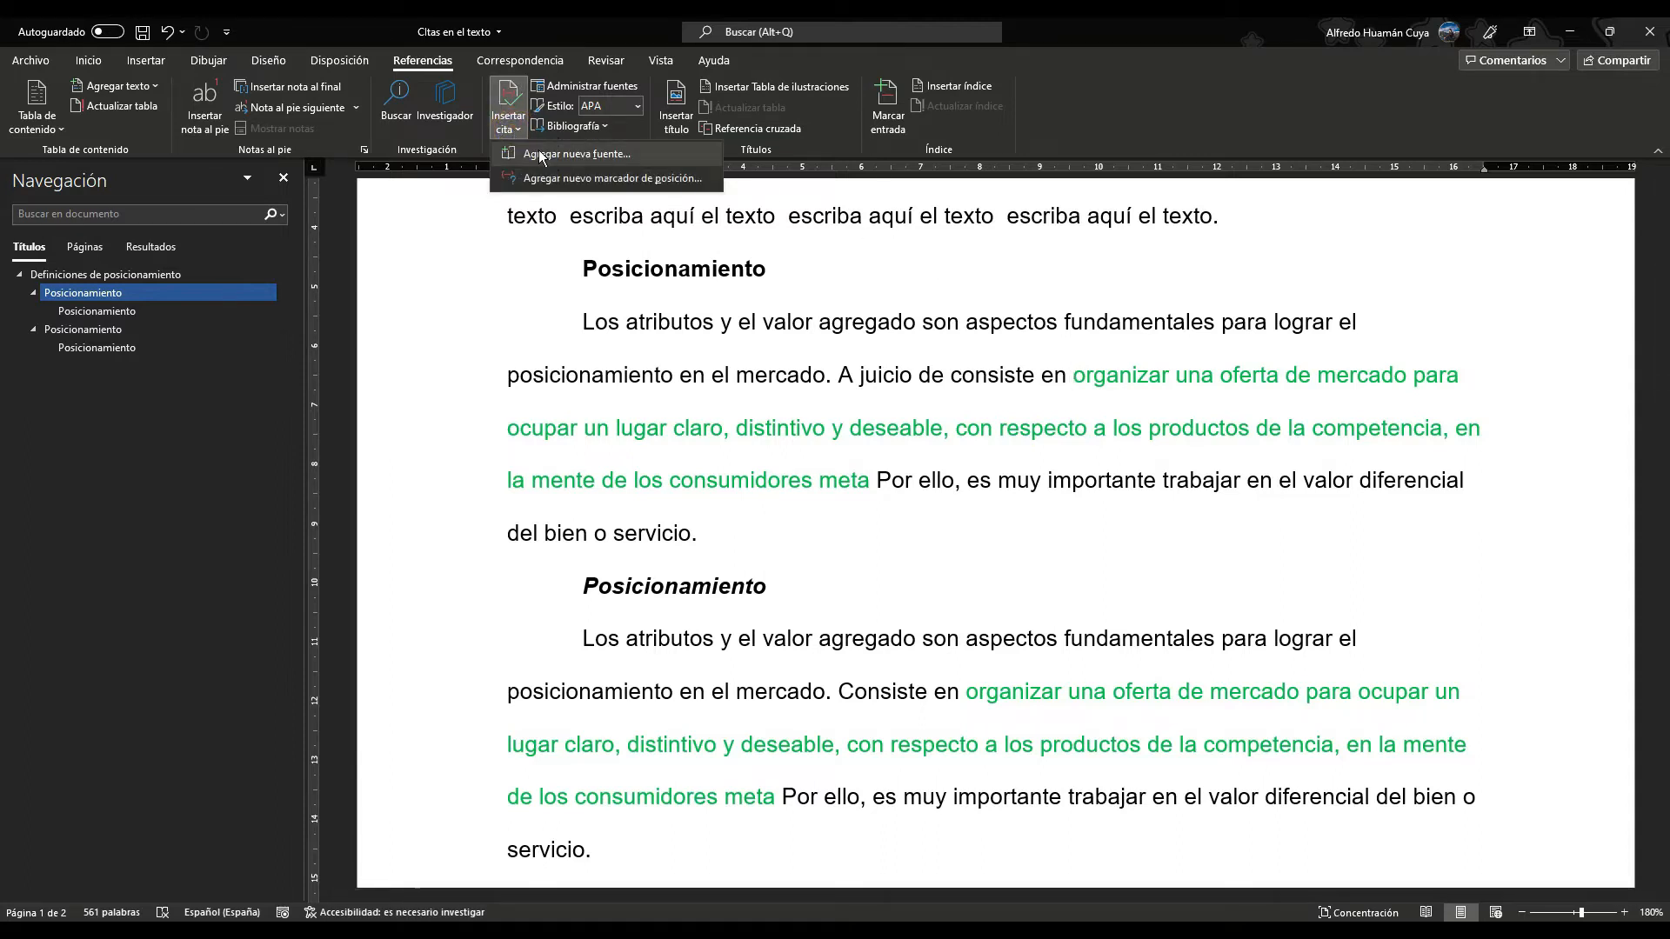
click(544, 152)
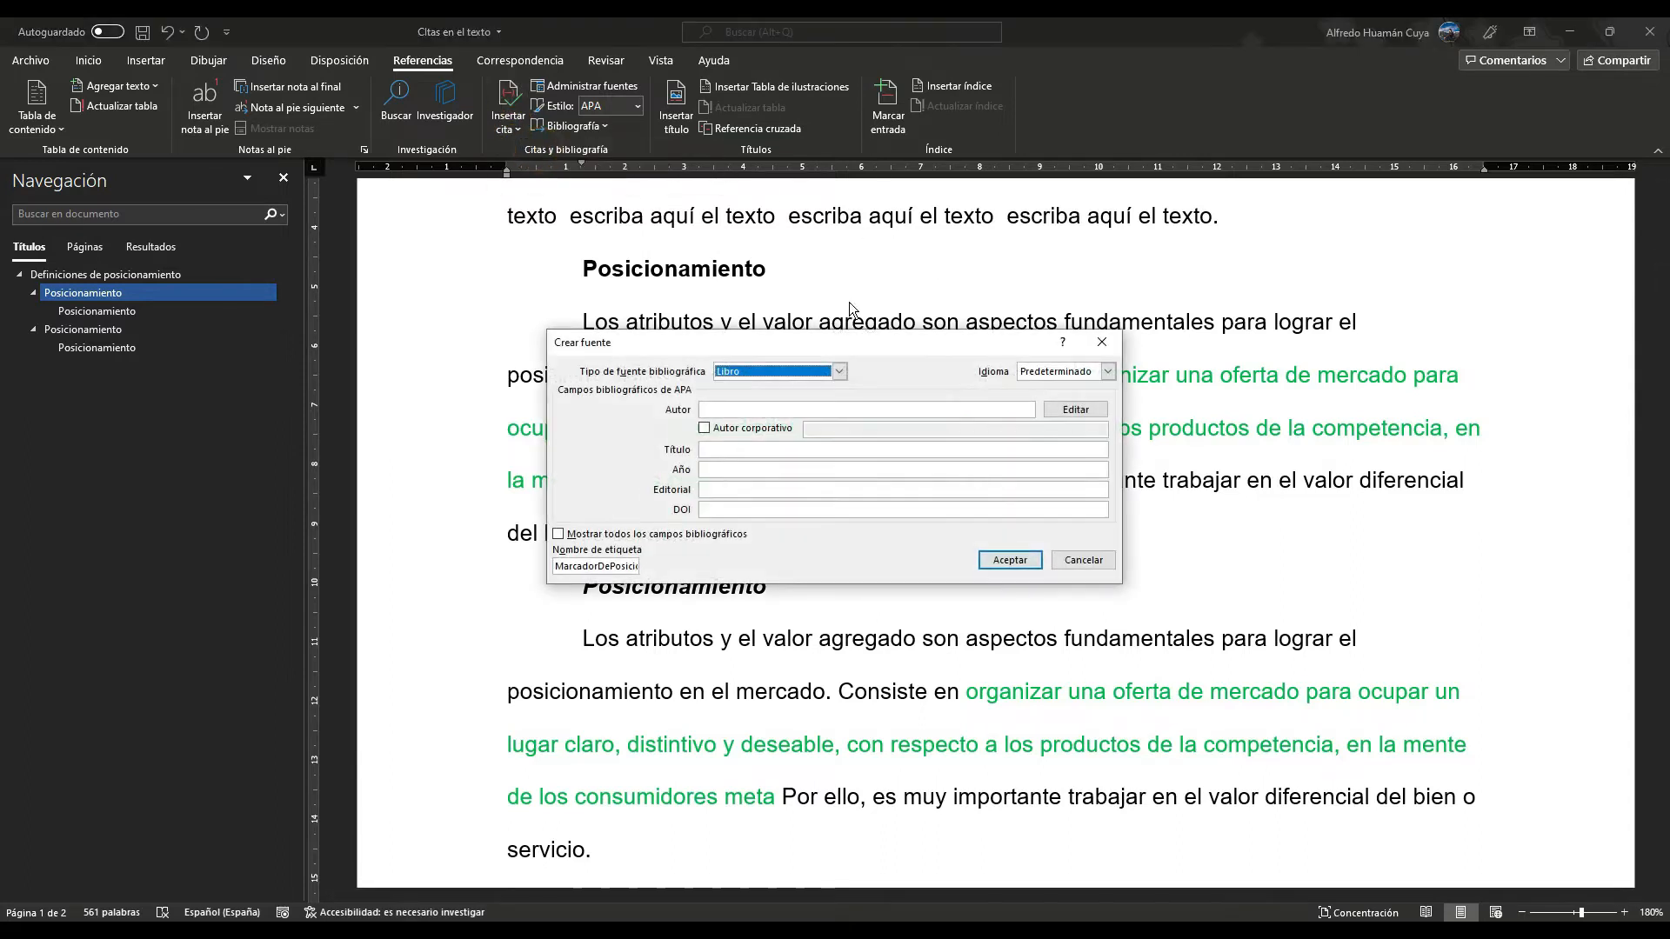
click(840, 372)
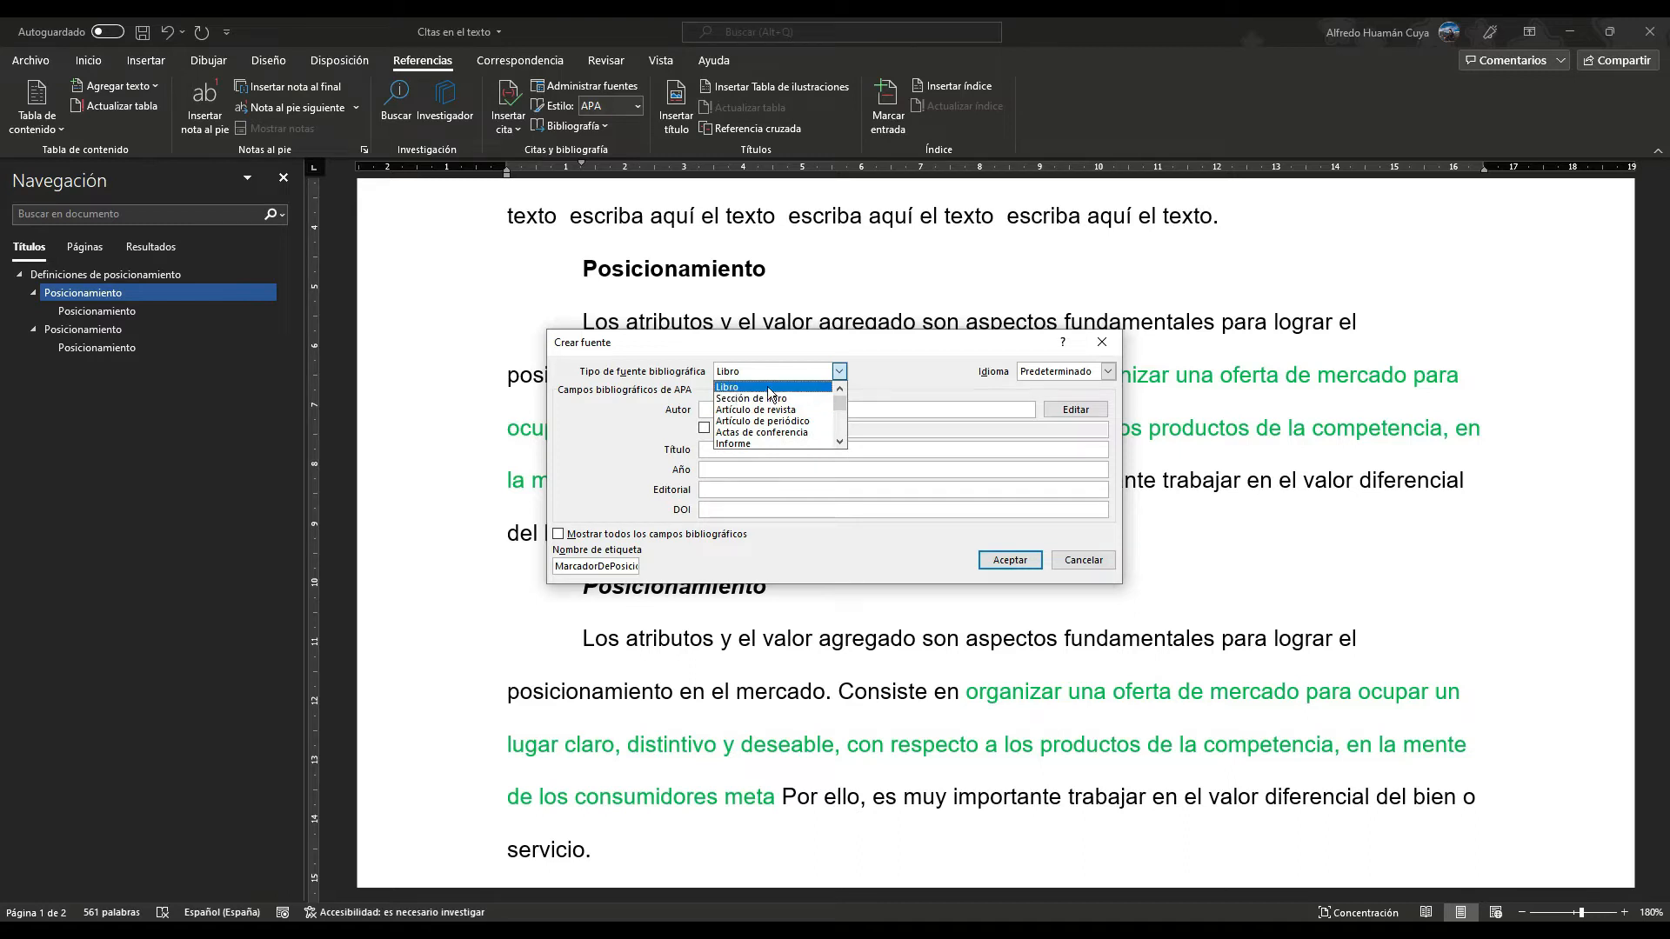
click(740, 388)
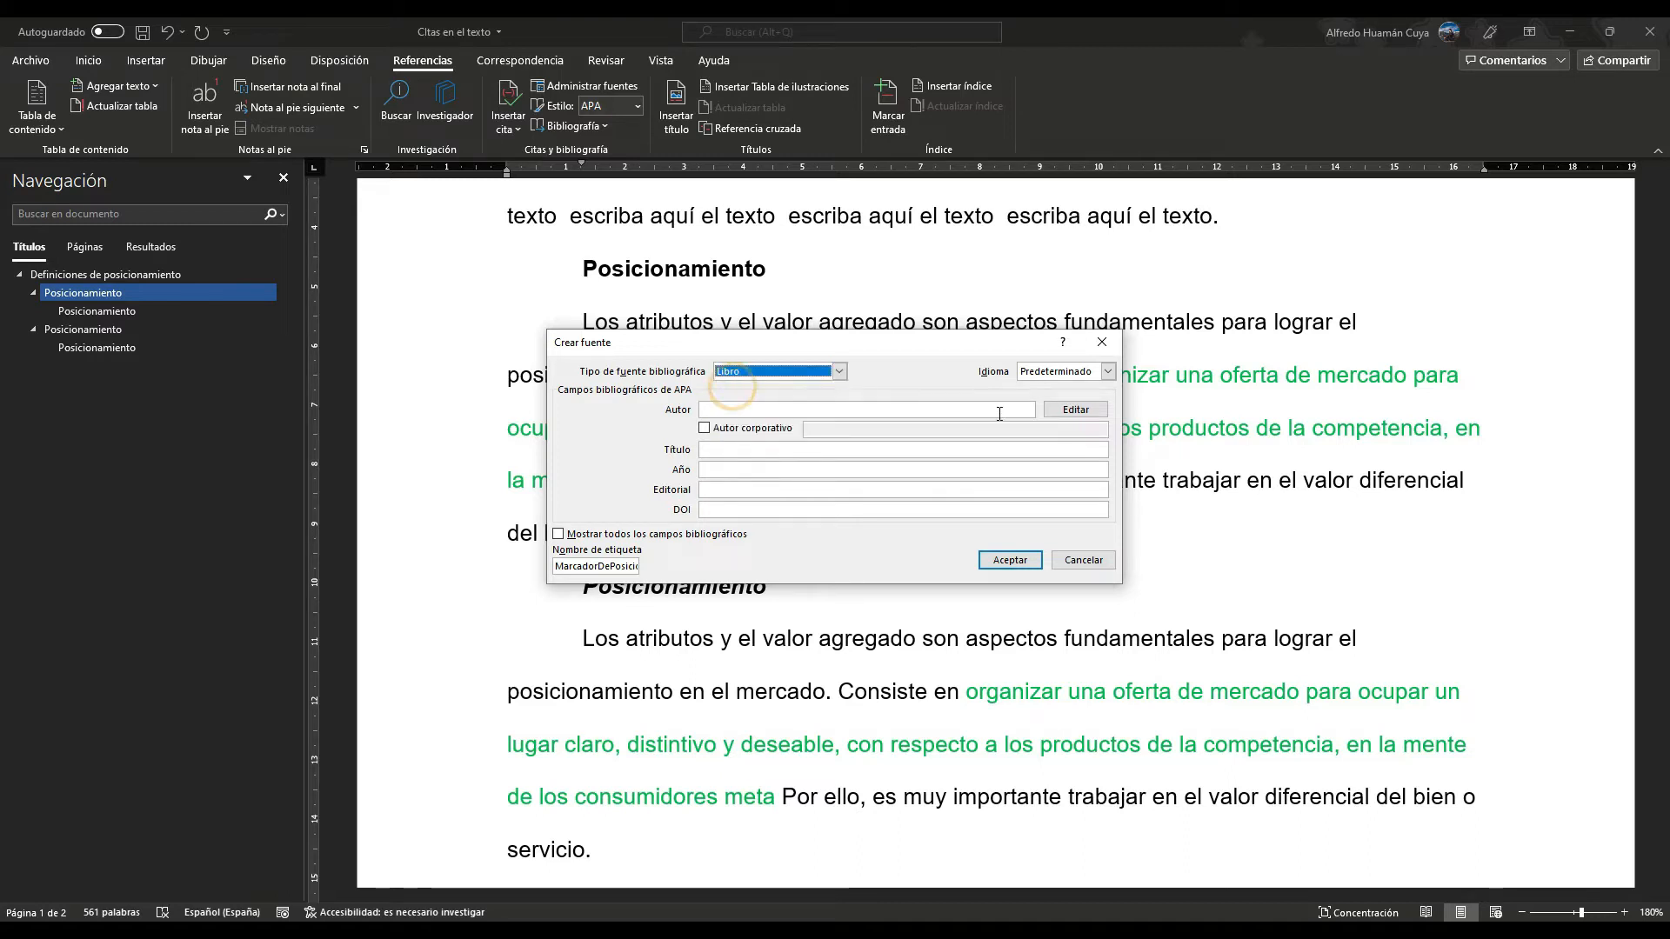
Step: Add Kotler, Philip and Armstrong, Gary as the book source's two authors
click(1075, 409)
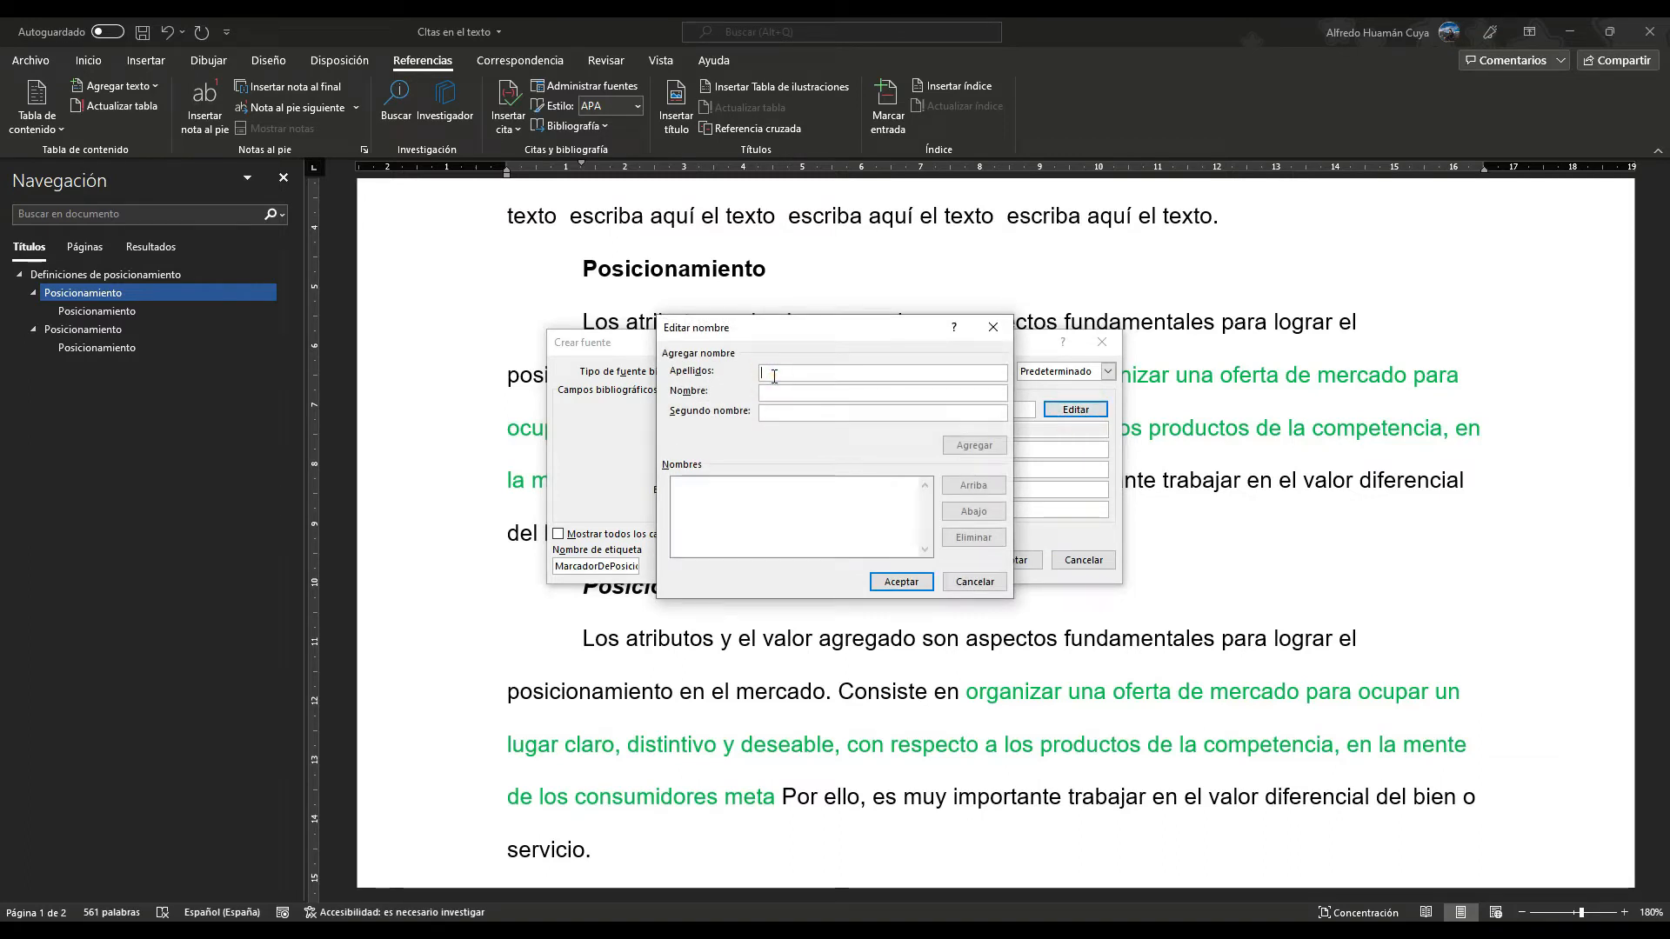
text(Kotler)
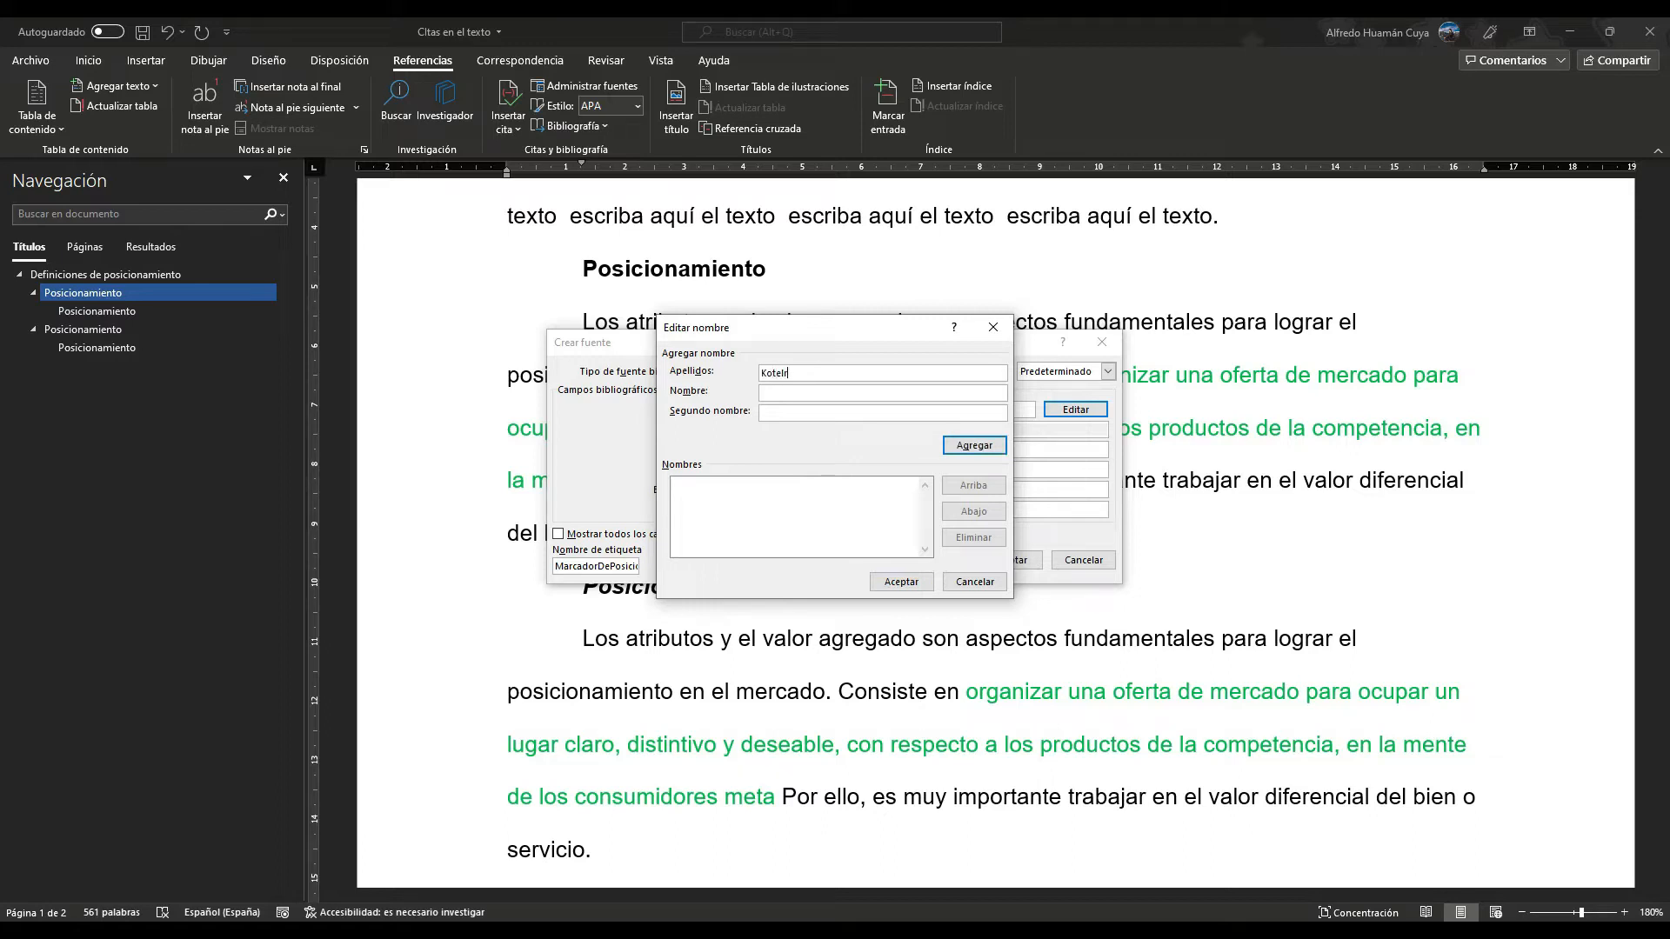
text(te)
key(BackSpace)
text(l)
text(e)
text(Armstrong)
key(Tab)
text(Gary)
click(900, 581)
Step: Complete the source with title "Fundamentos de marketing", year 2017 and publisher Pearson, and insert its citation
click(729, 447)
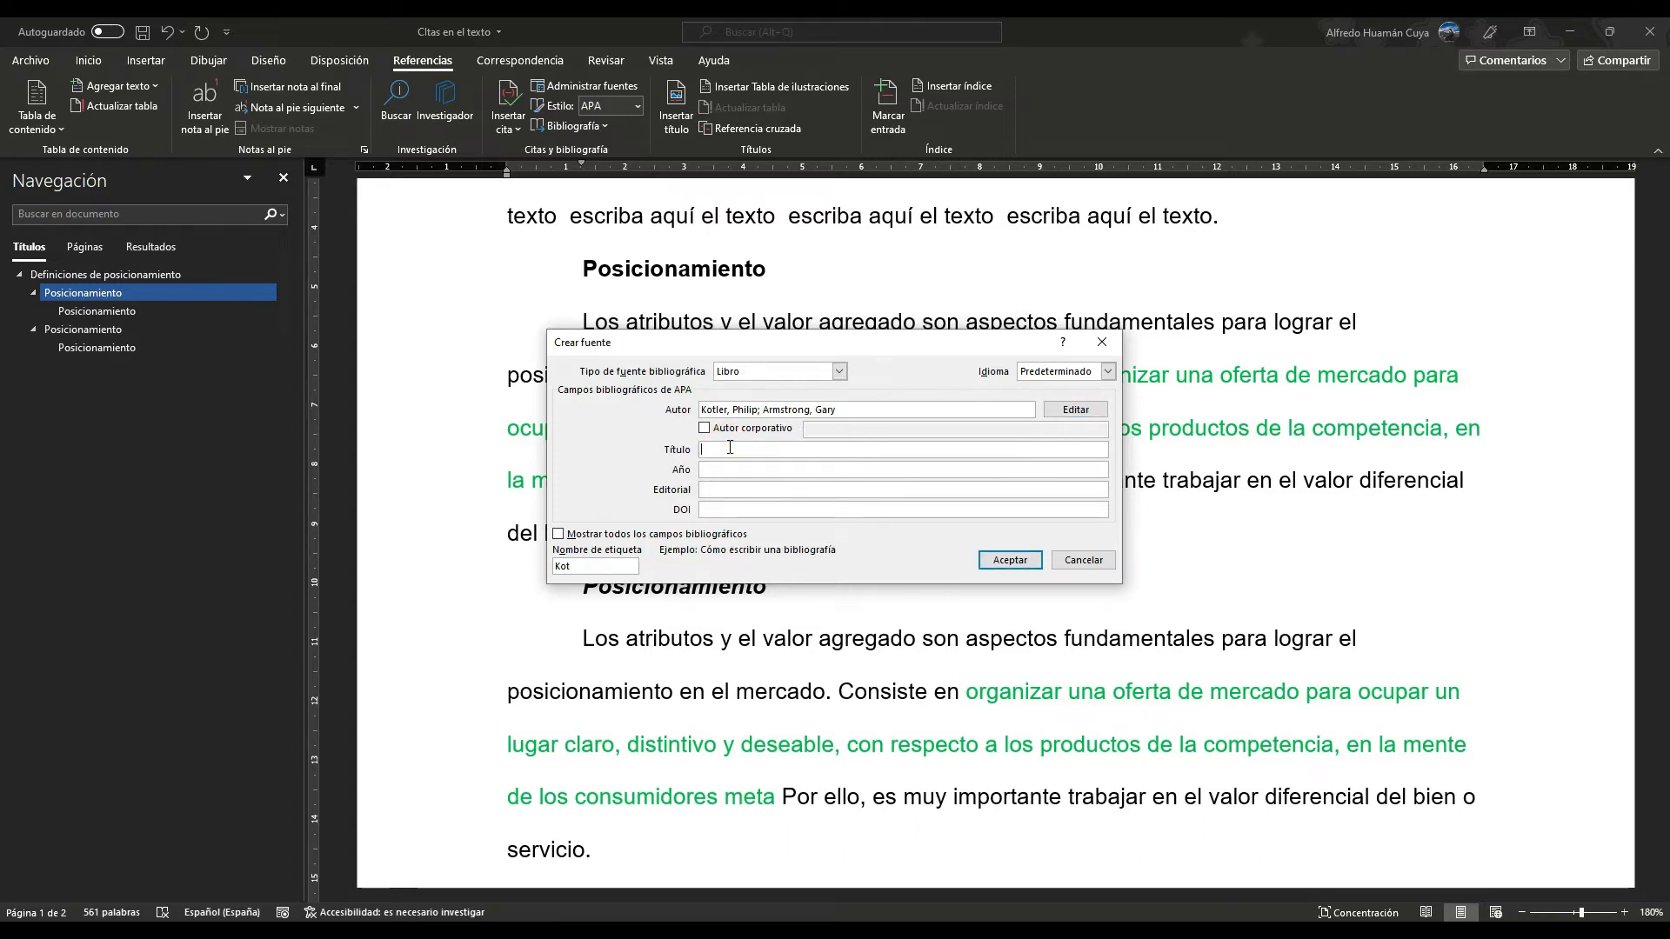
text(Funda)
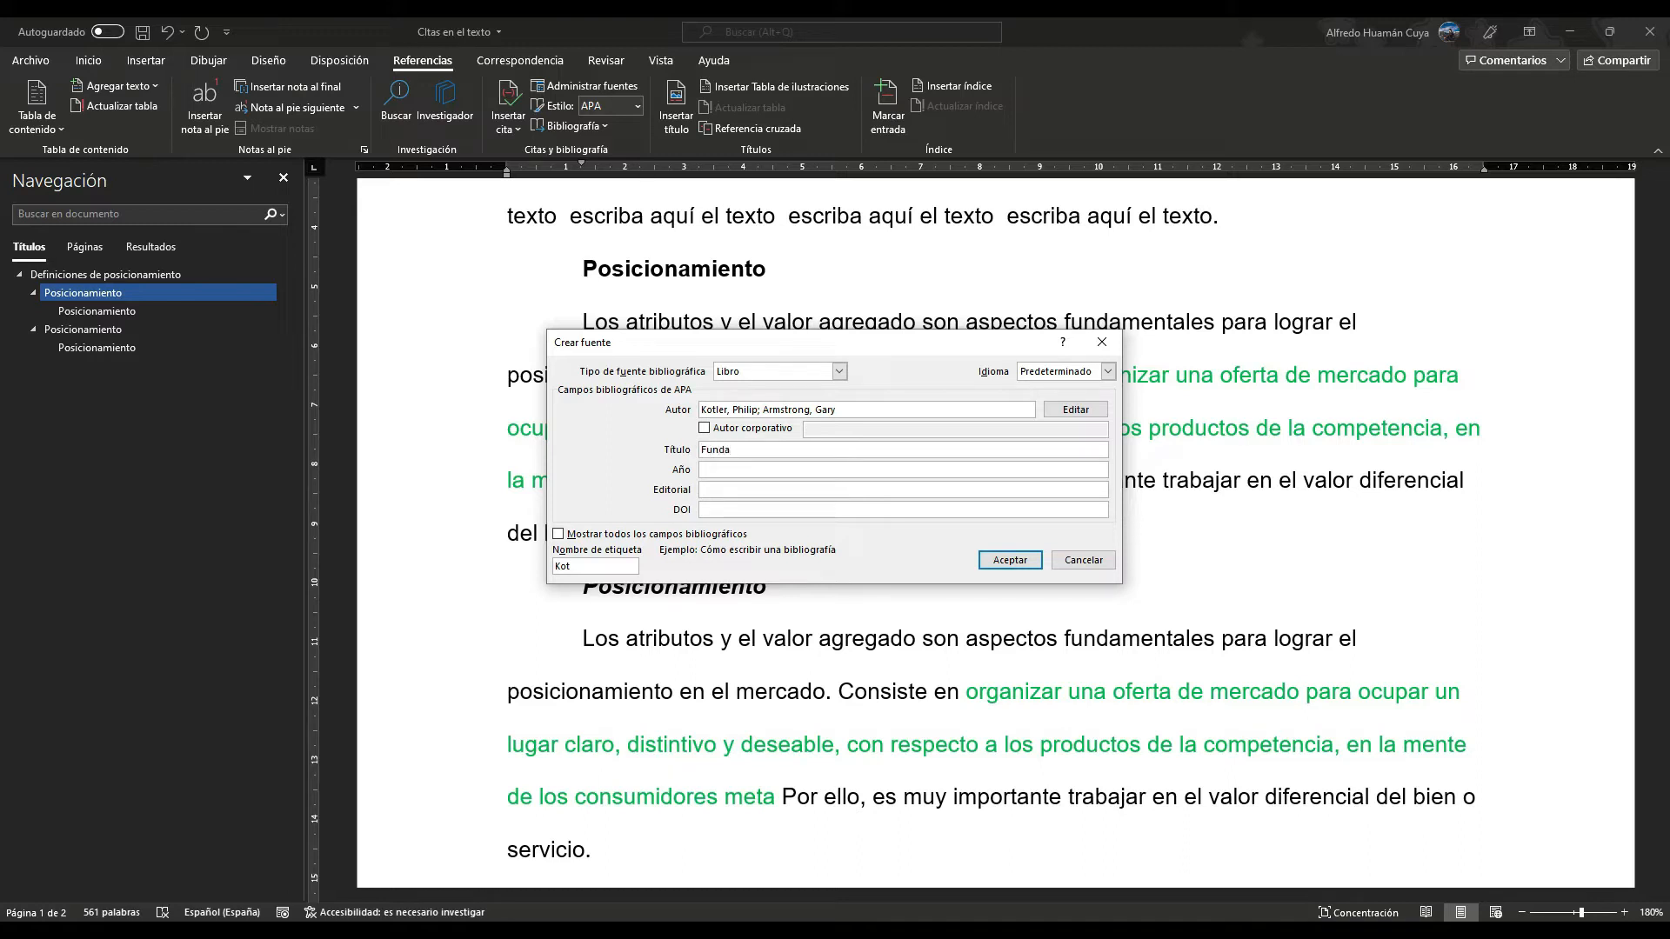
text(mentos de marketing)
click(708, 469)
text(2017)
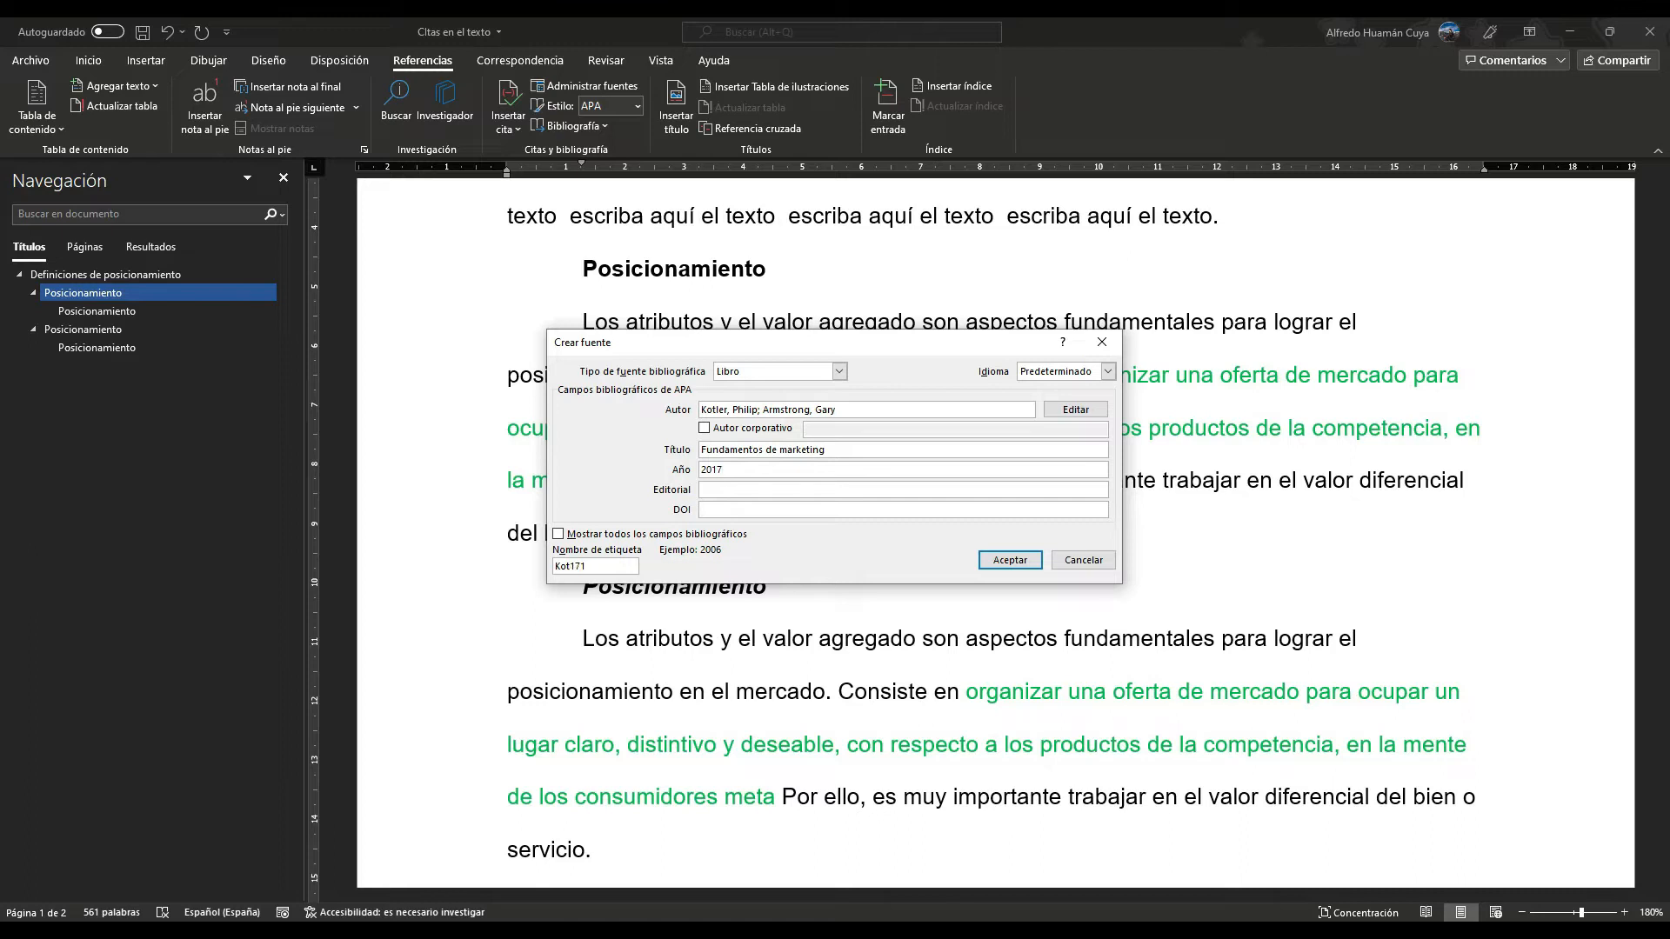
click(719, 492)
text(Pearson)
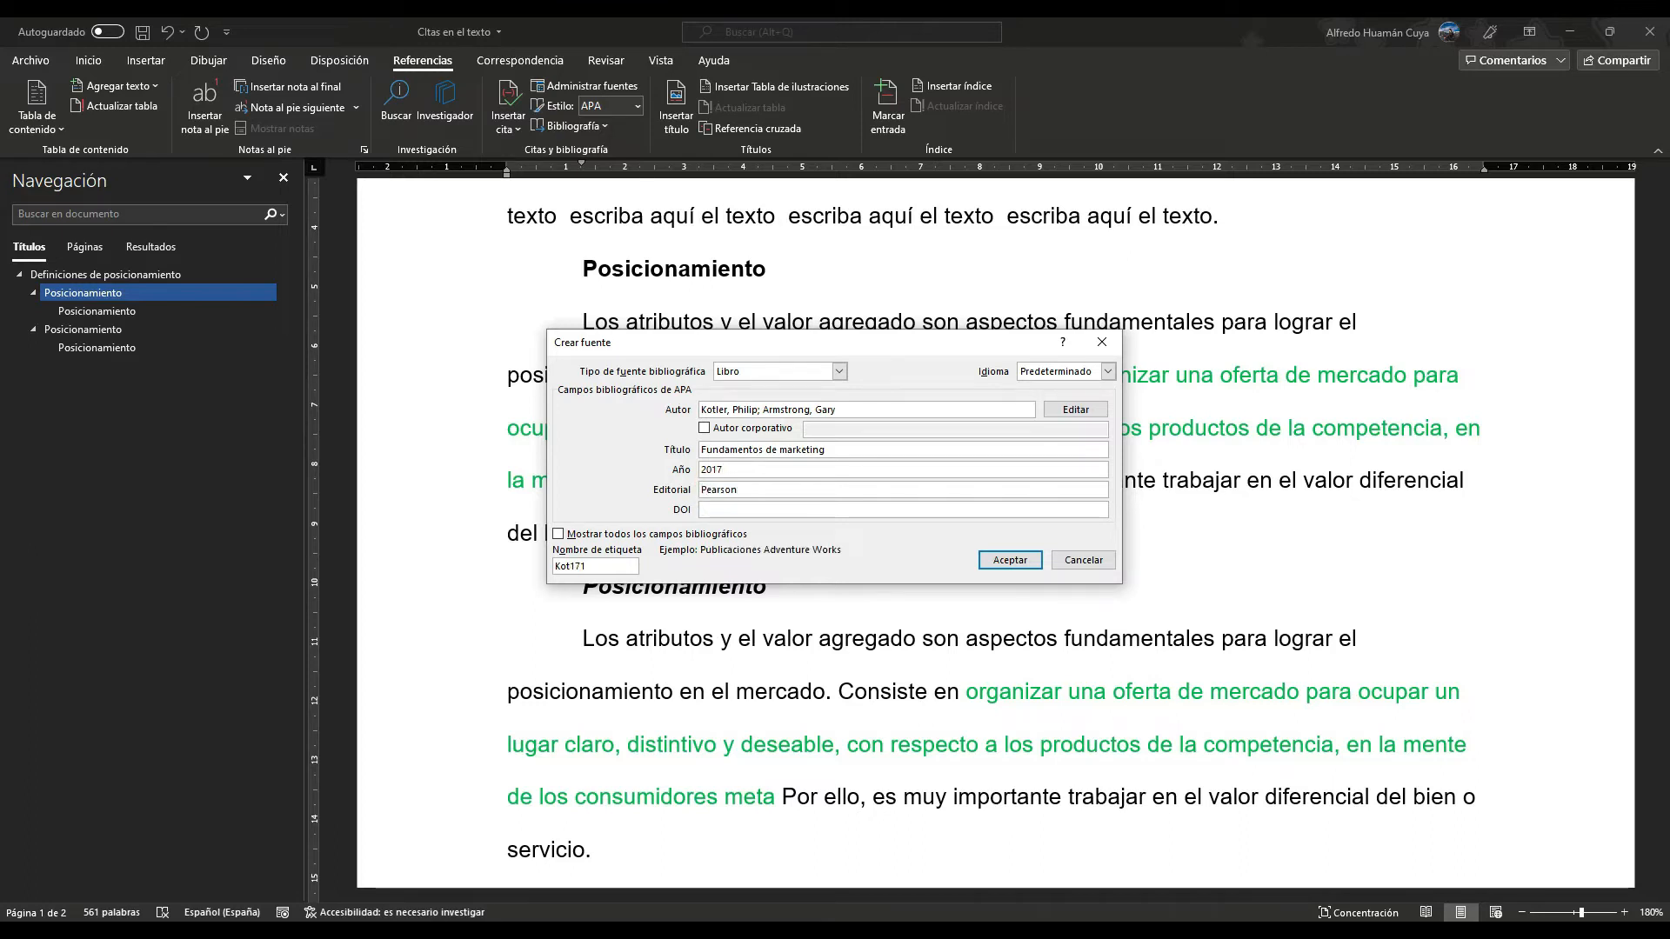
click(748, 509)
click(1009, 560)
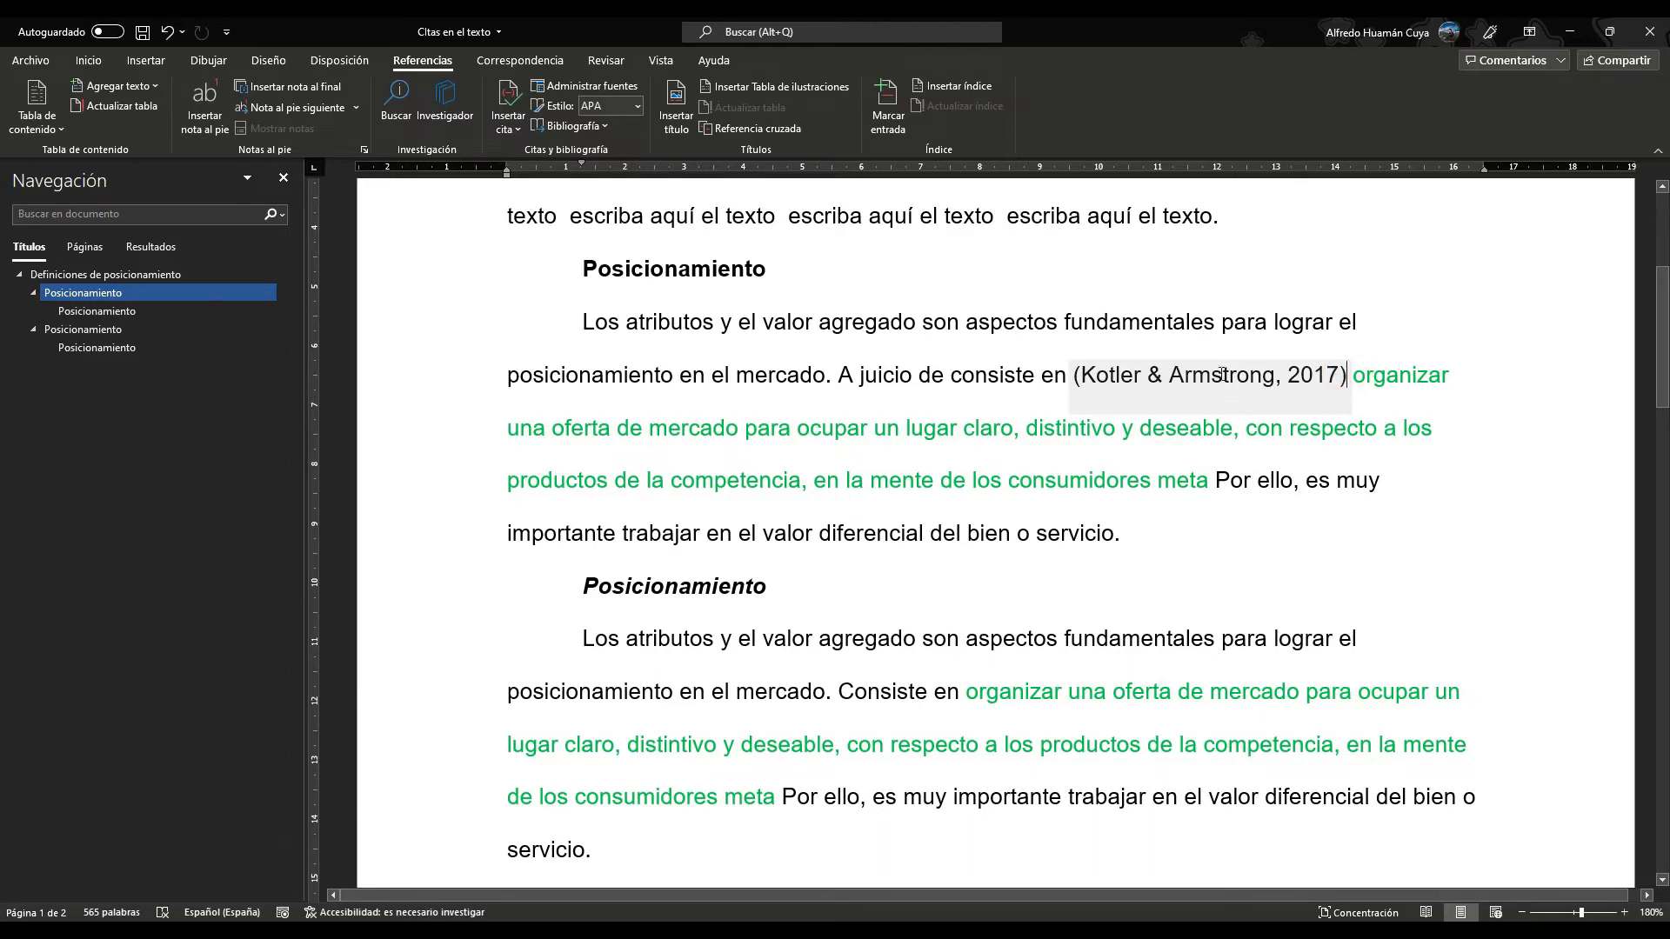
Step: Convert the inserted Kotler & Armstrong citation into static text
click(1348, 396)
click(1357, 407)
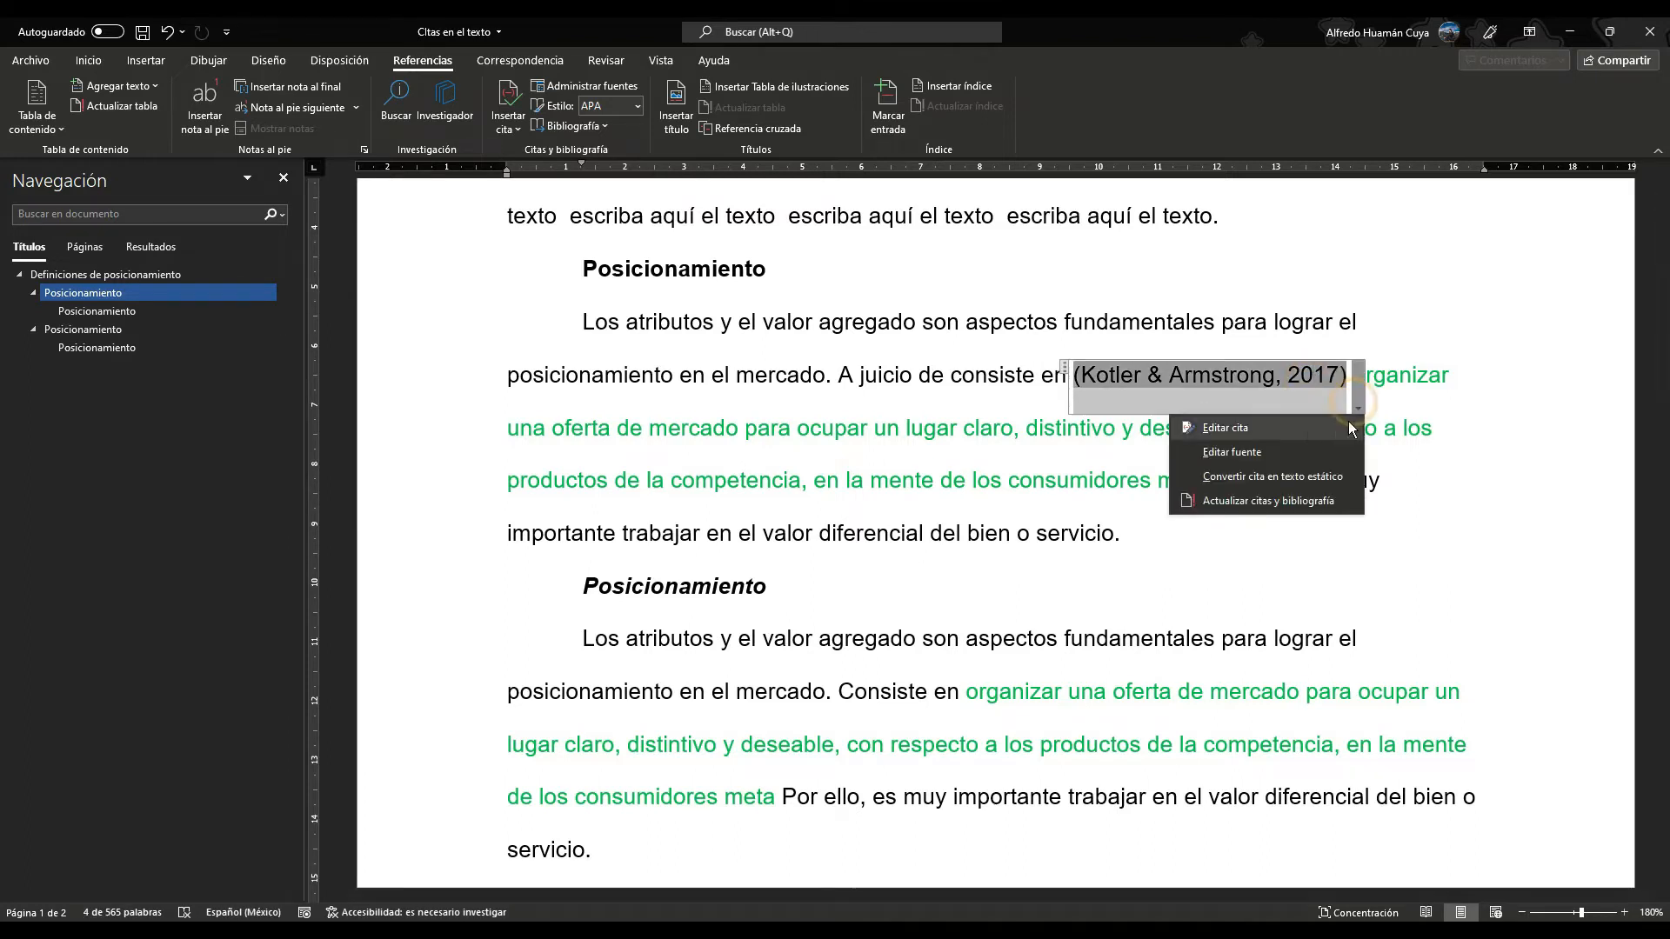
click(1289, 477)
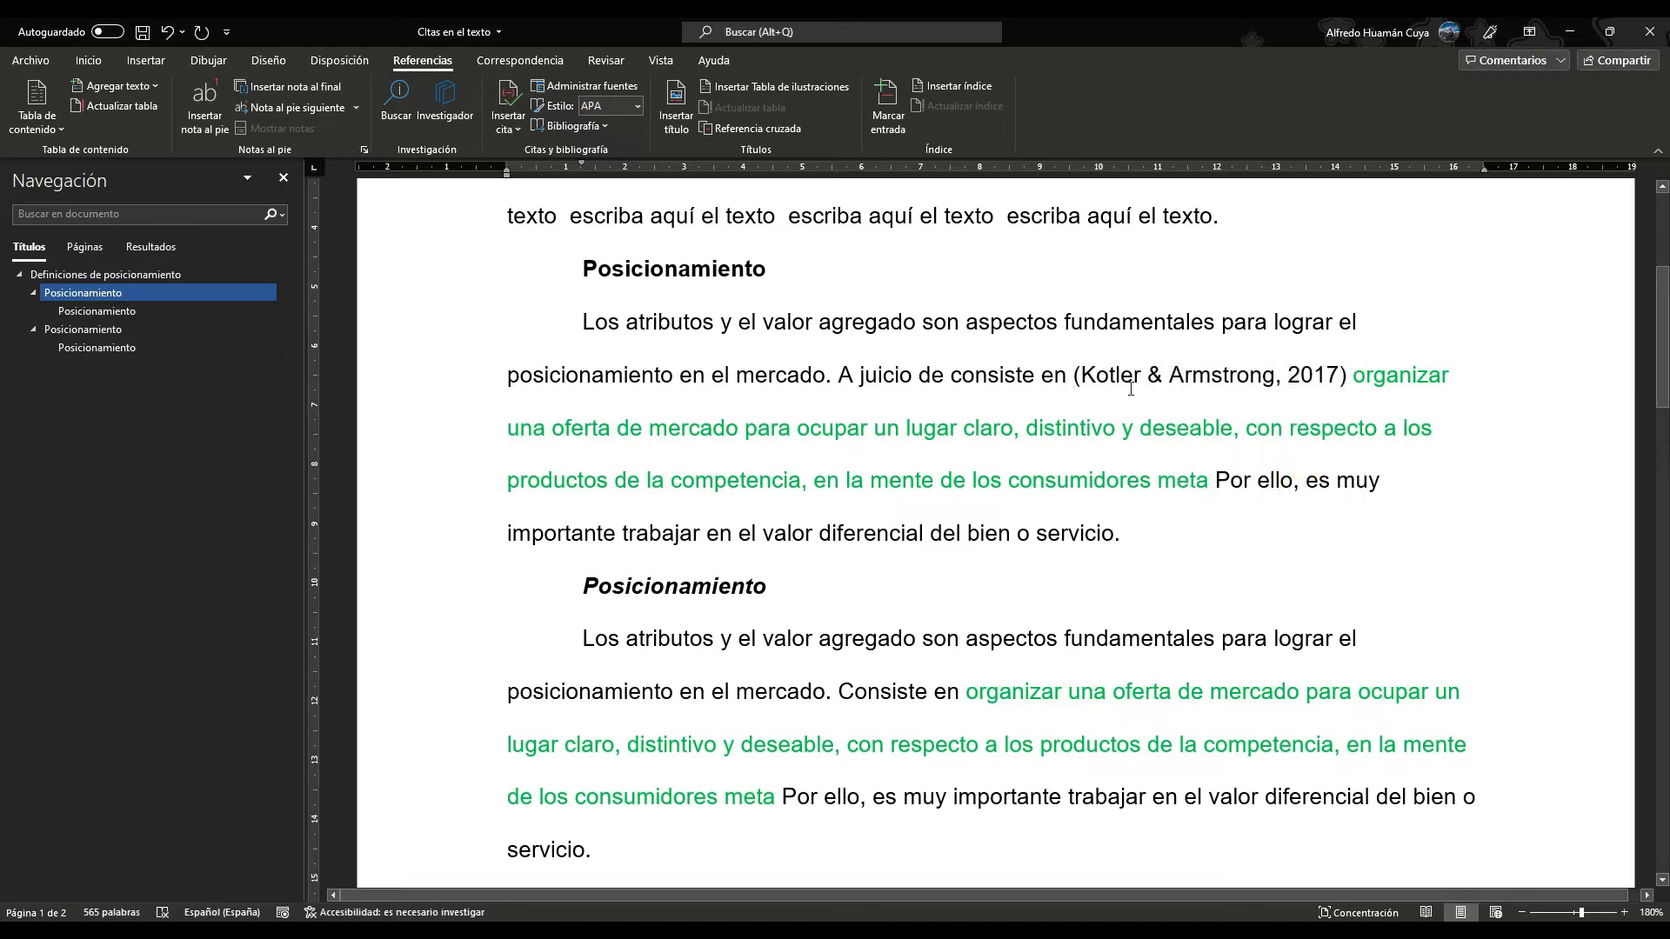
Step: Rewrite the citation in narrative form as "Kotler y Armstrong (2017)", with parentheses around the year only
key(BackSpace)
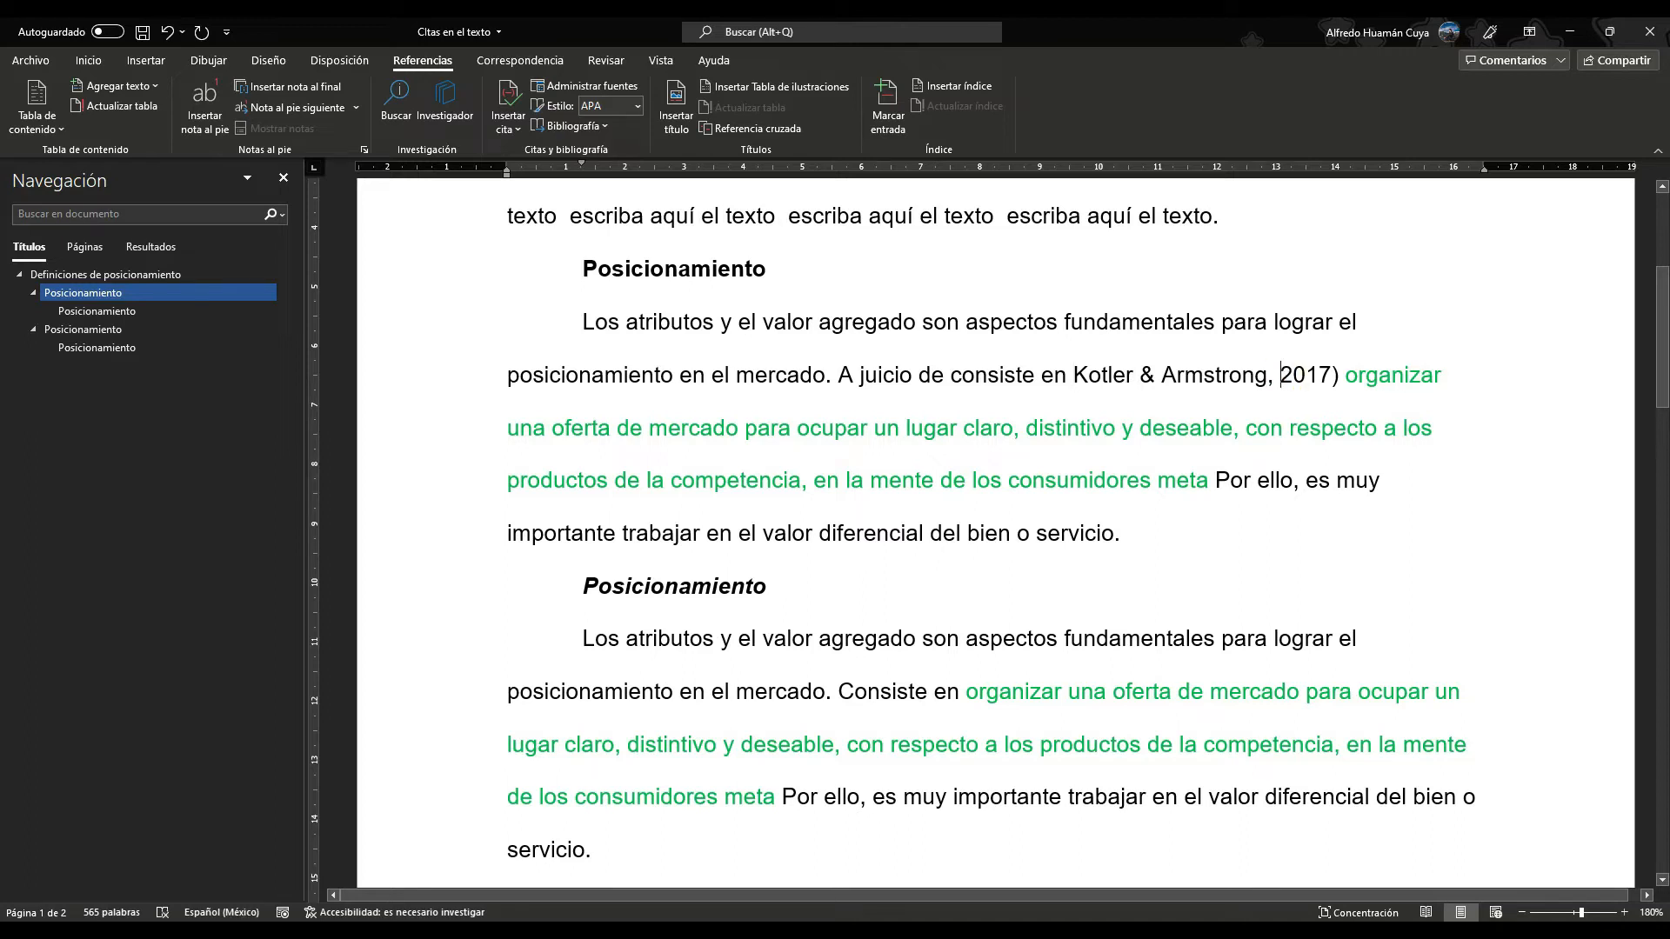
click(1283, 374)
text(()
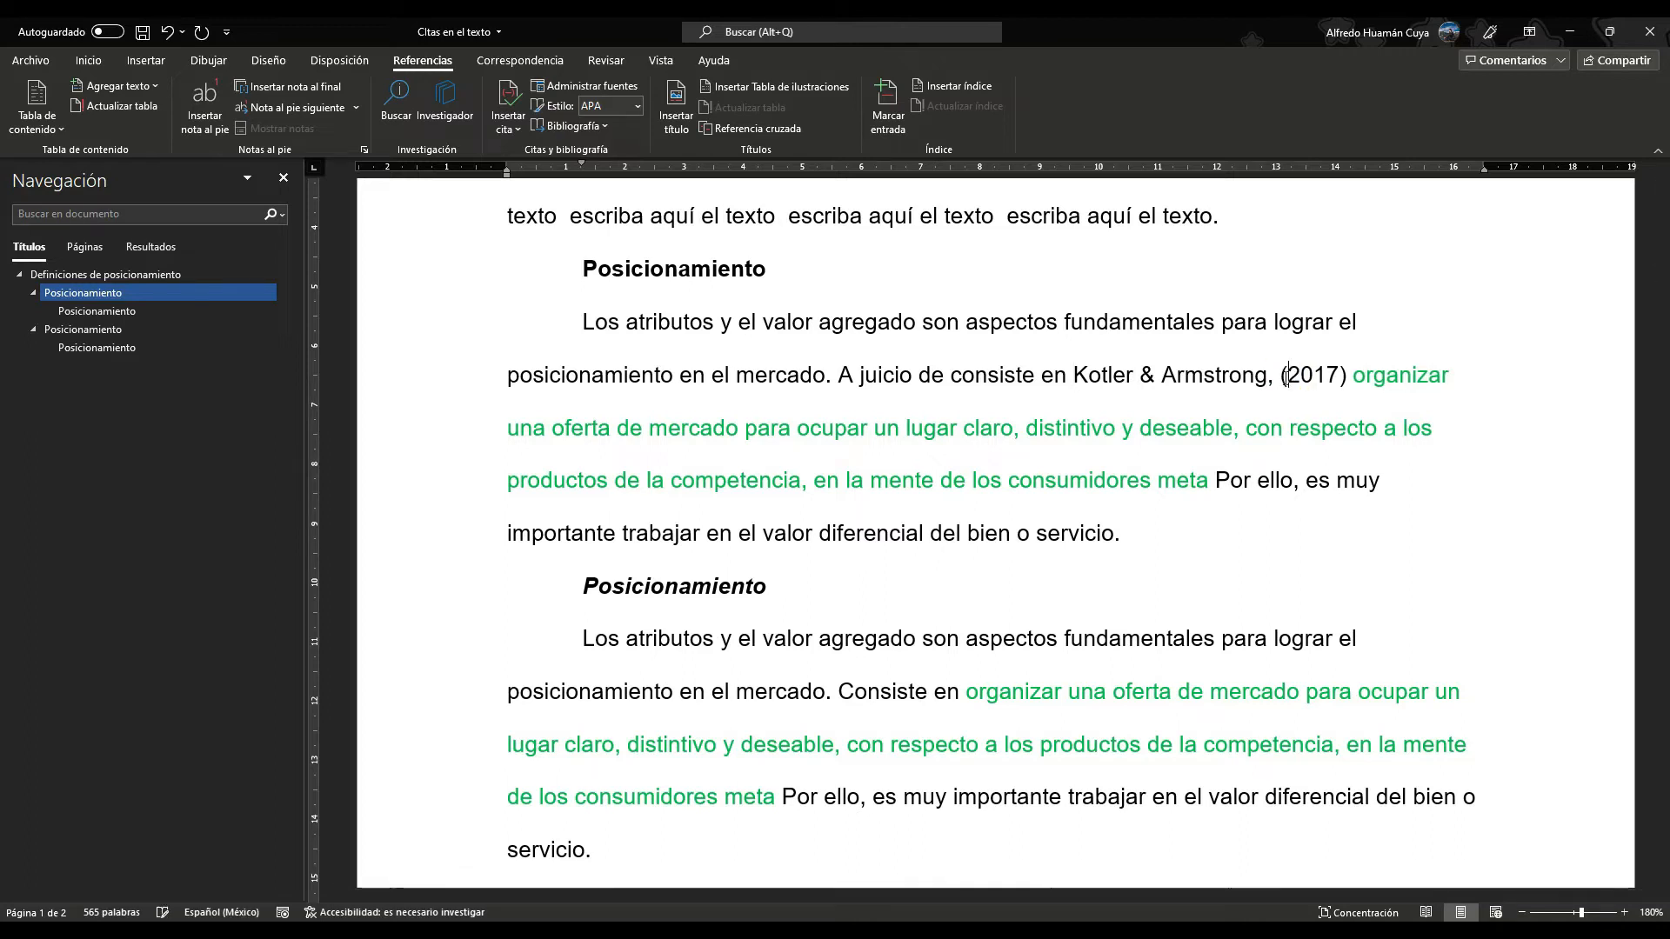
click(1275, 379)
key(BackSpace)
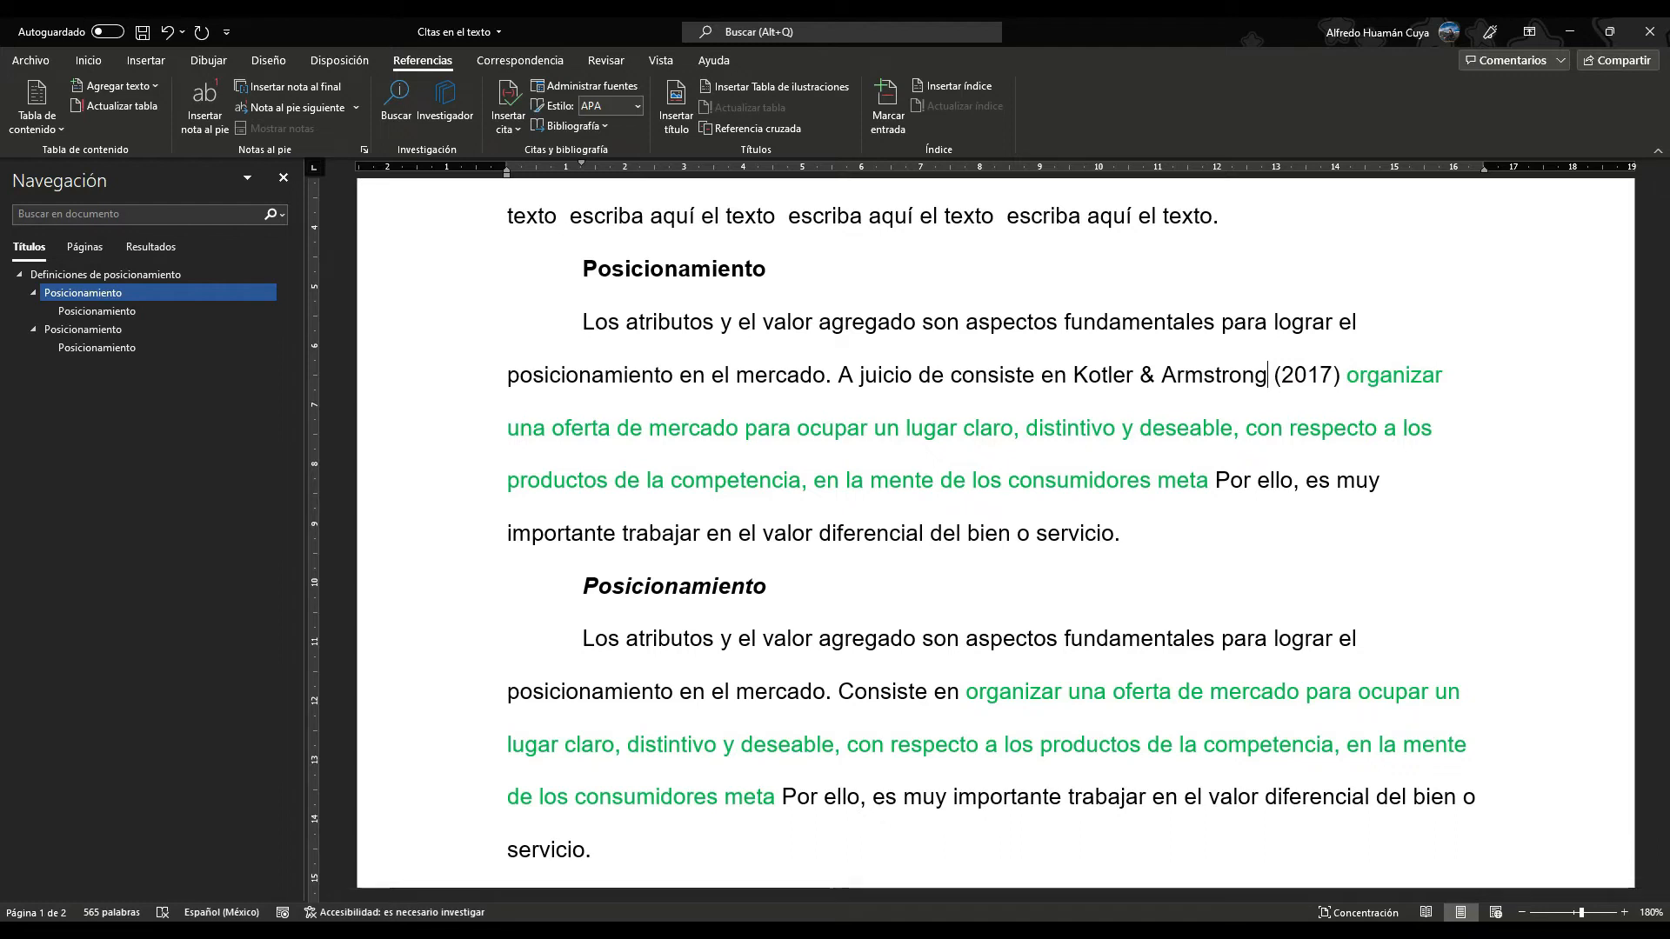
click(1154, 393)
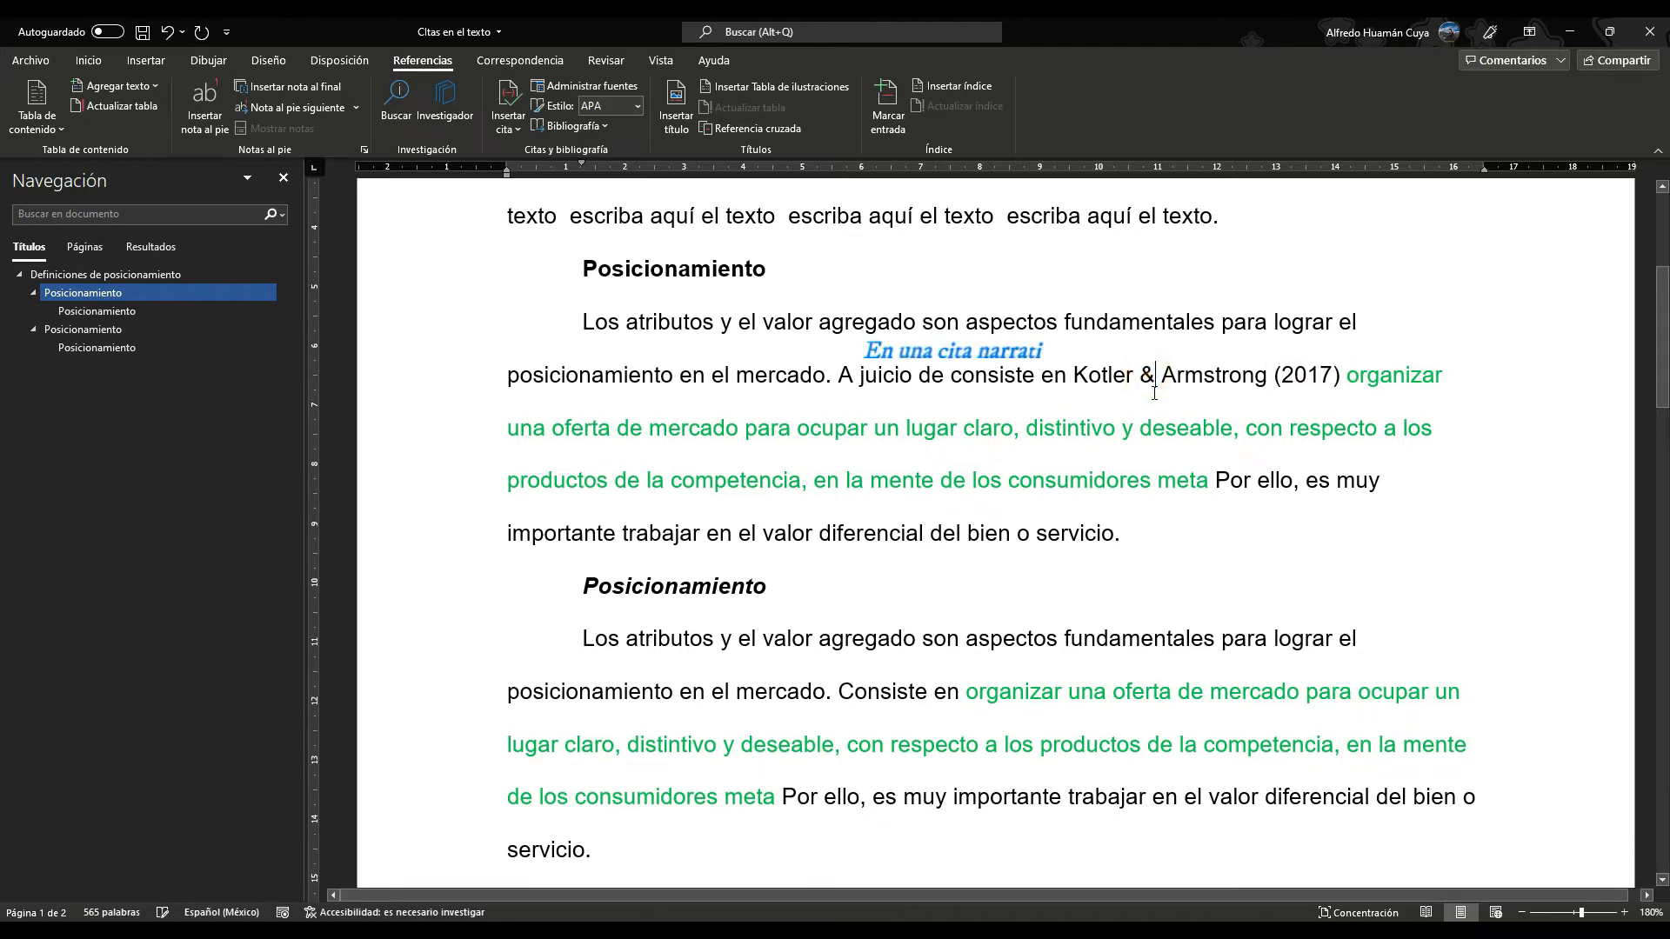
key(BackSpace)
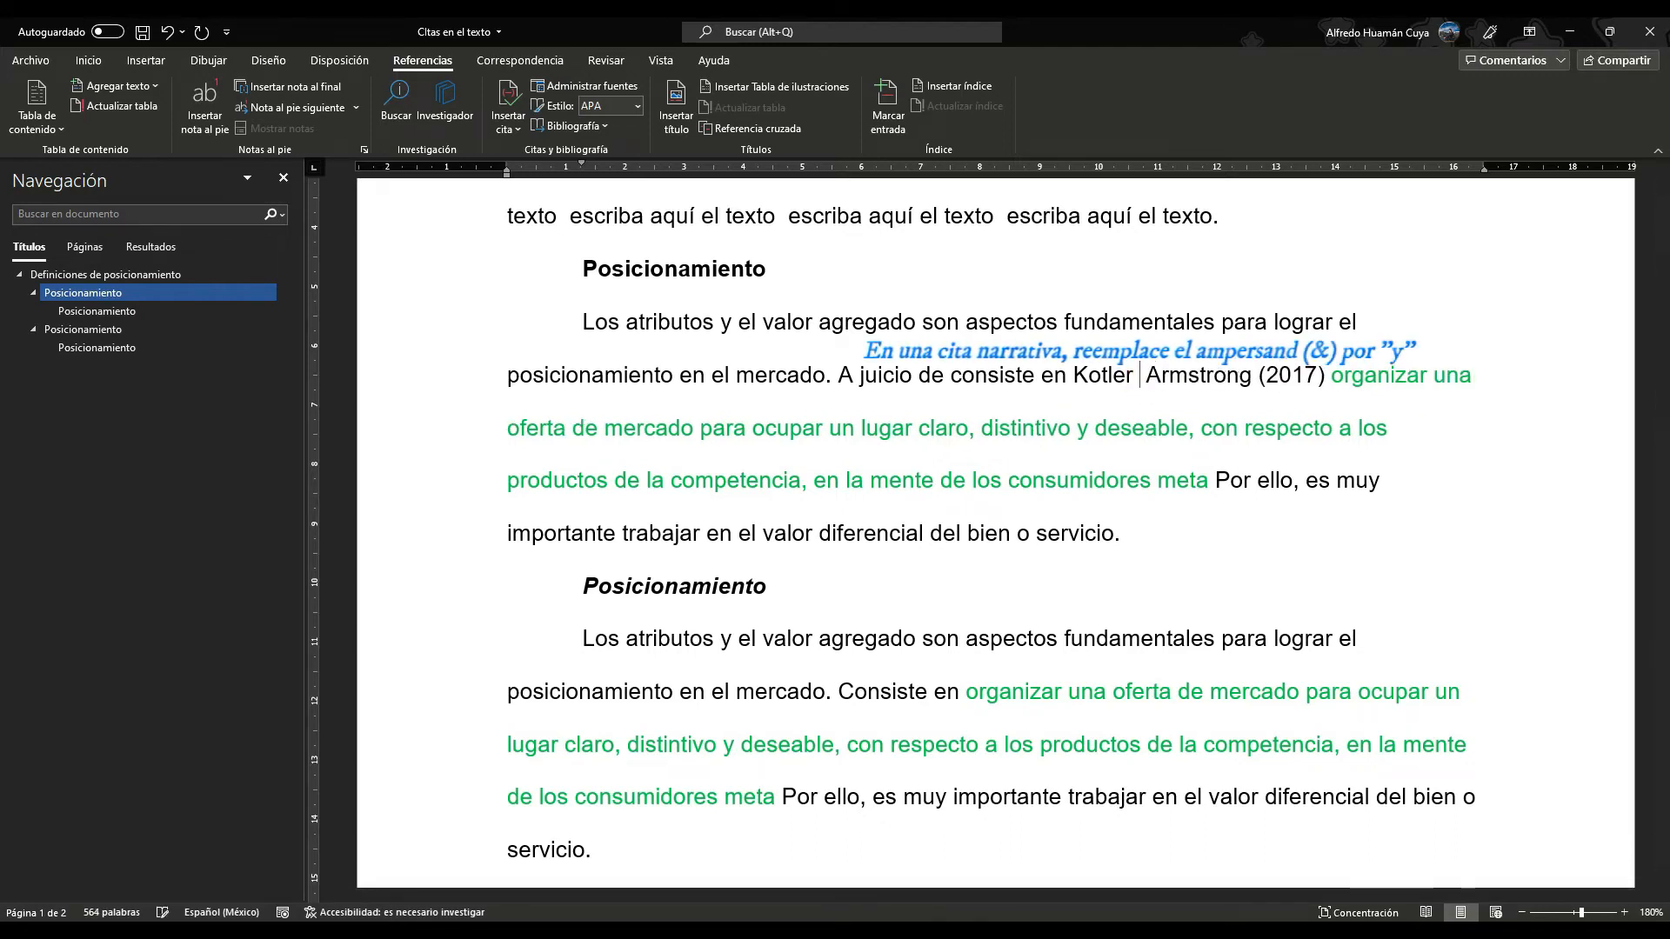
text(y)
Step: Enclose the green passage that follows the citation in double quotation marks
click(1344, 380)
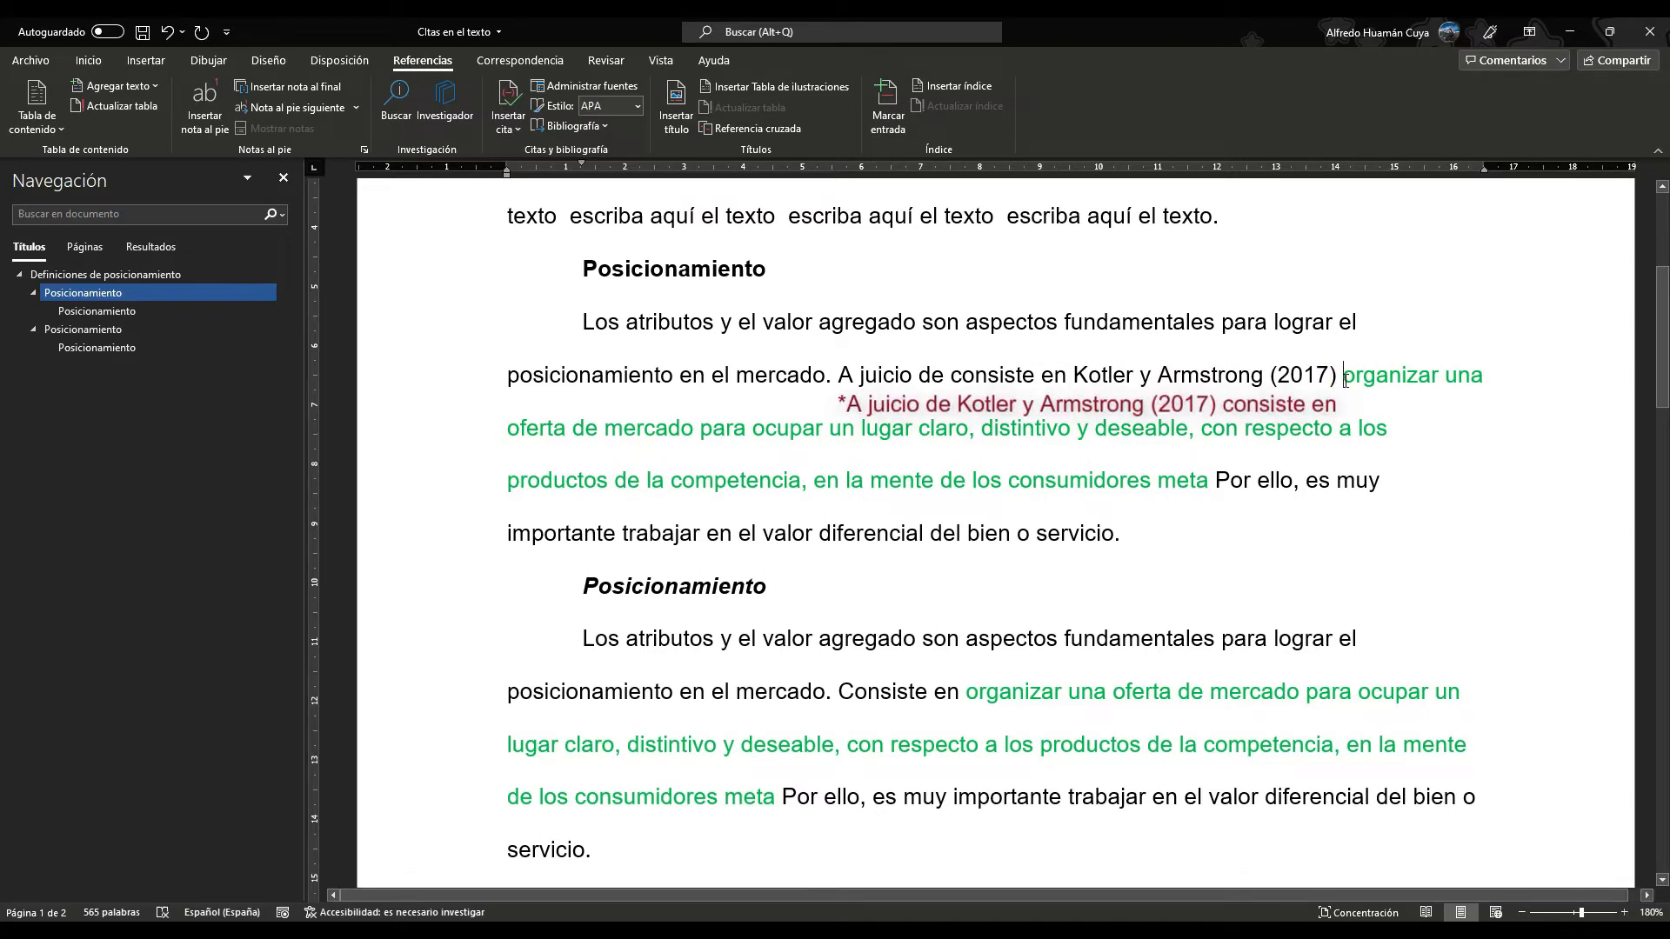
text(")
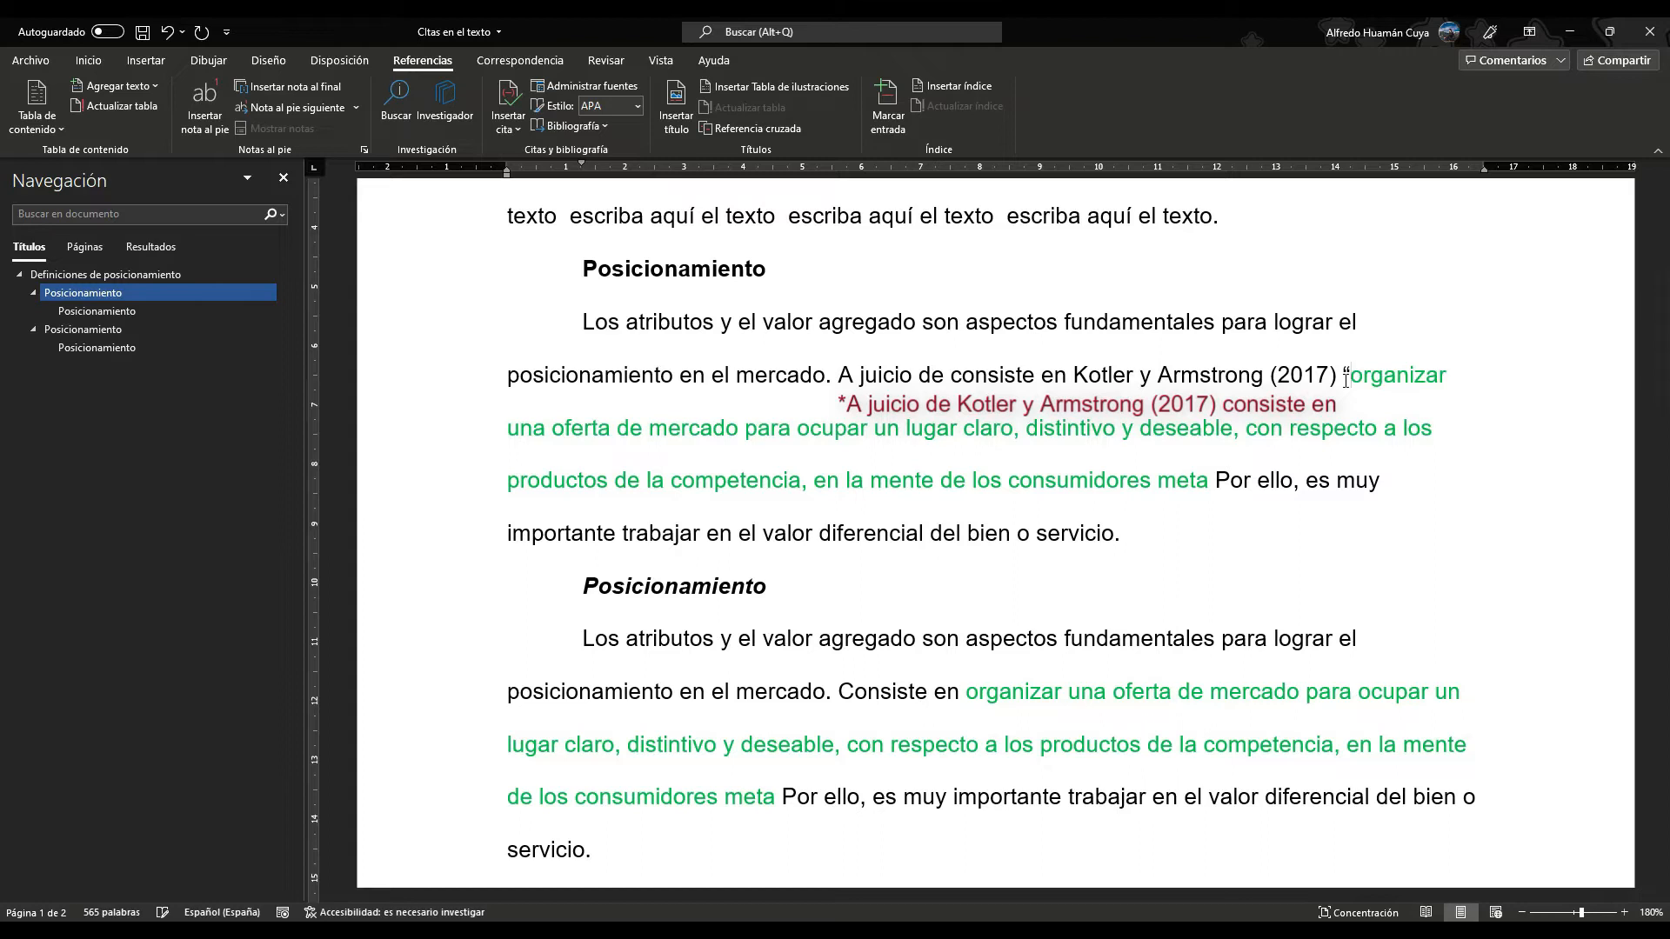
click(1209, 483)
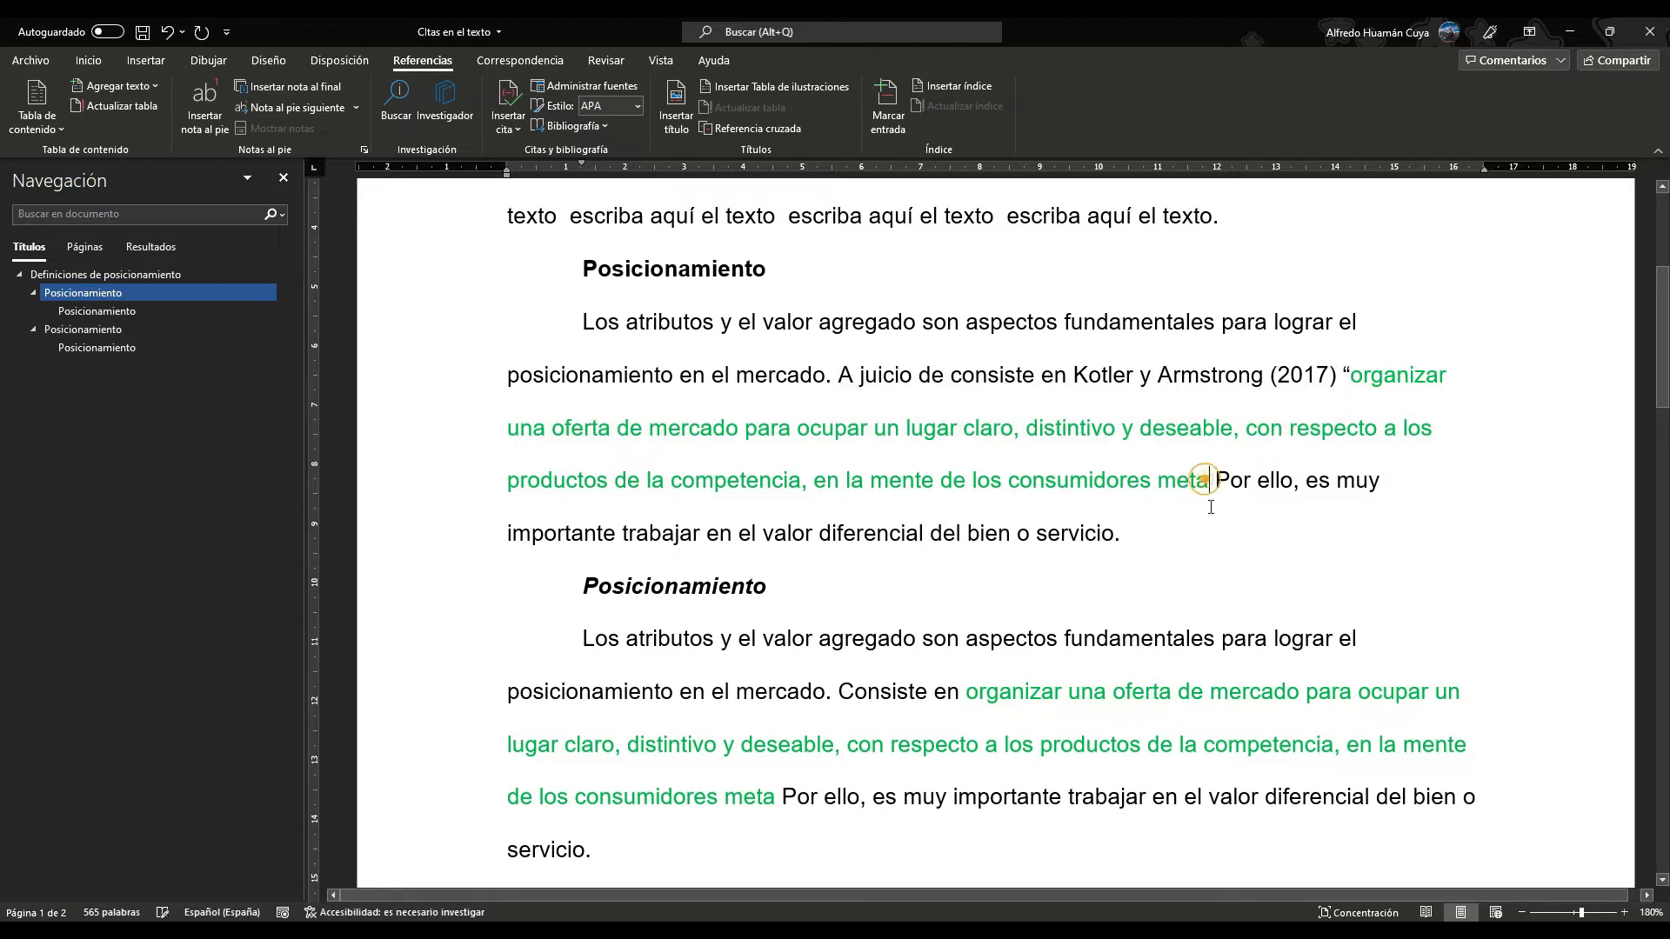
text(")
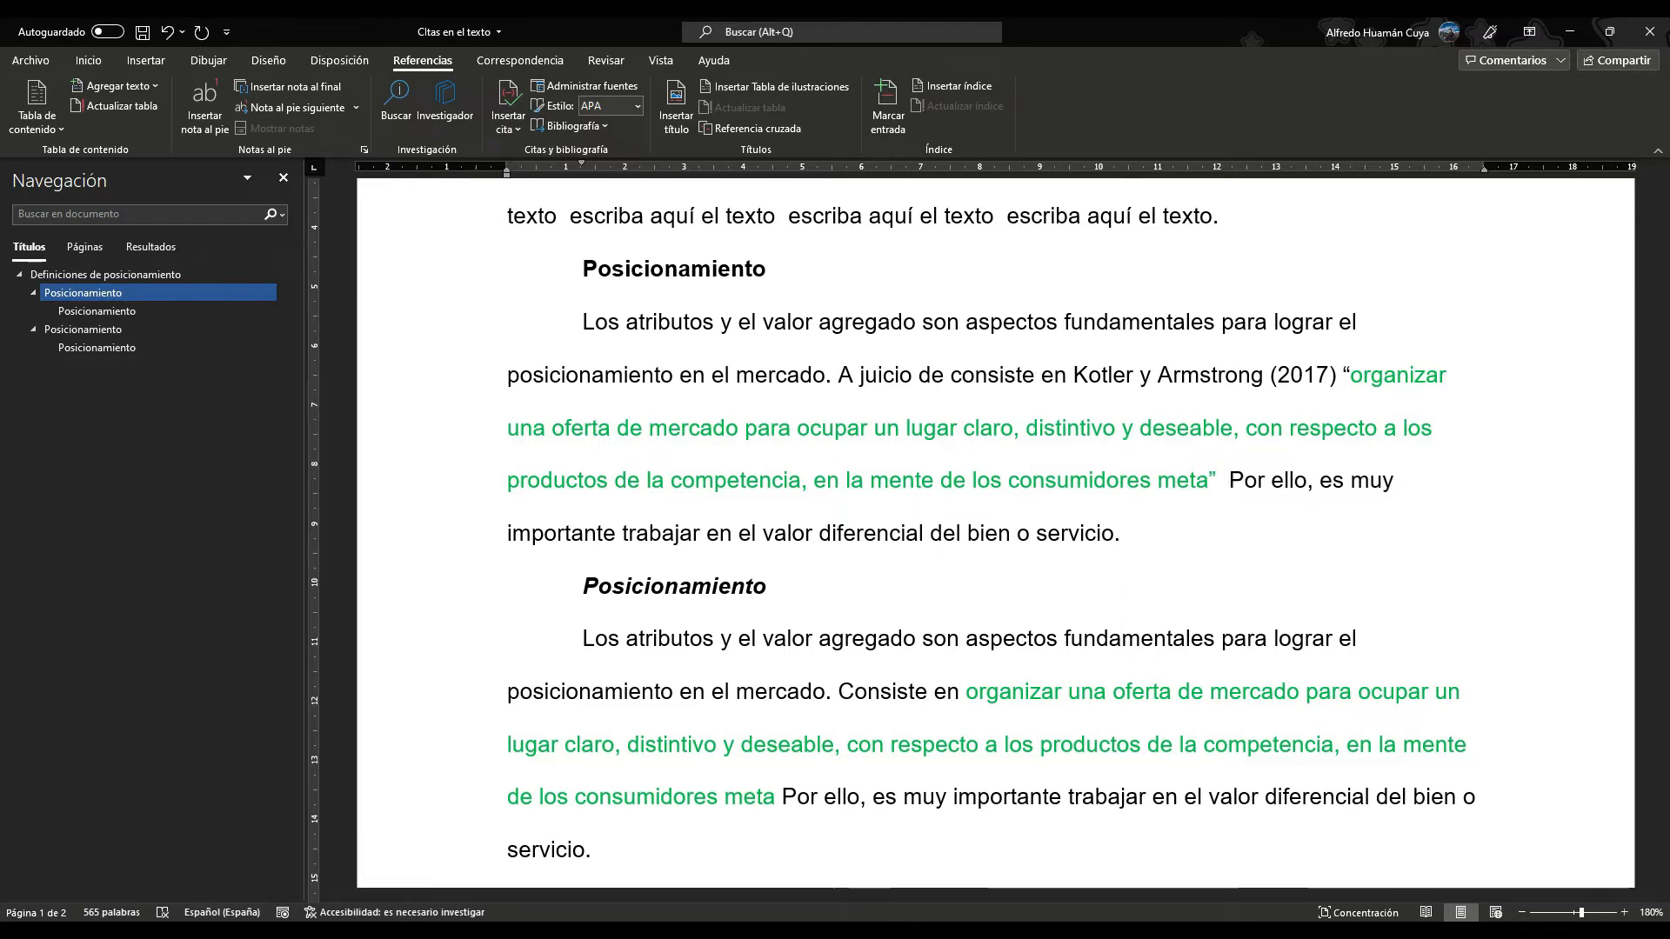
Step: Add the page reference "(p. 599)." after the closing quotation mark
text( ( )
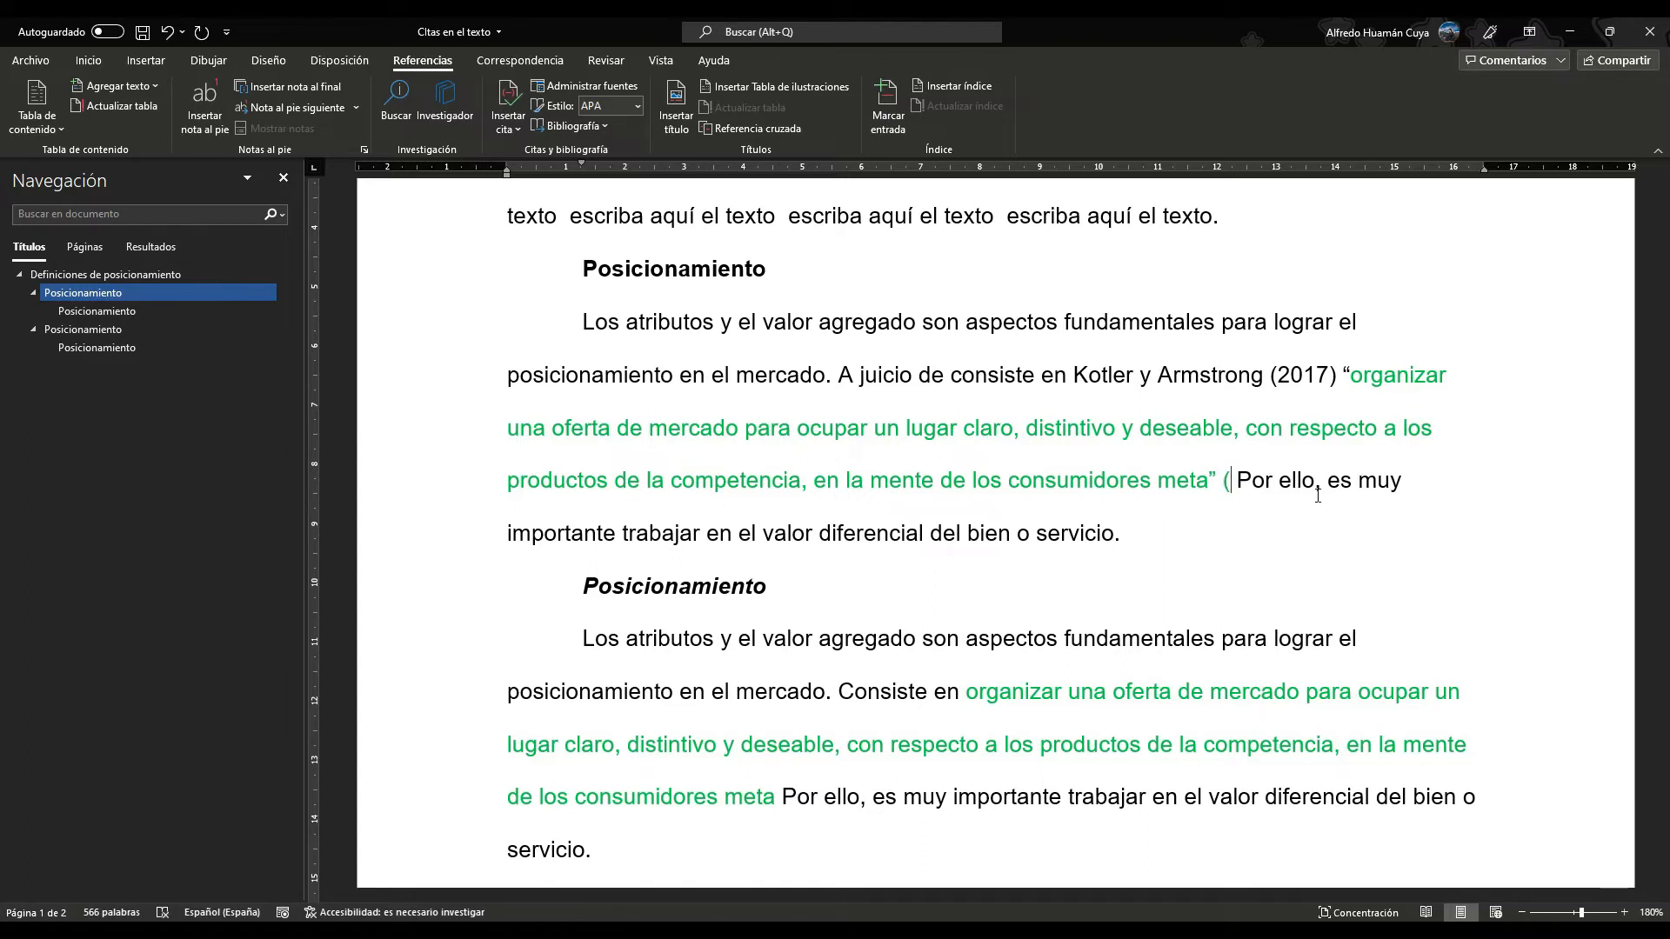
text(p. )
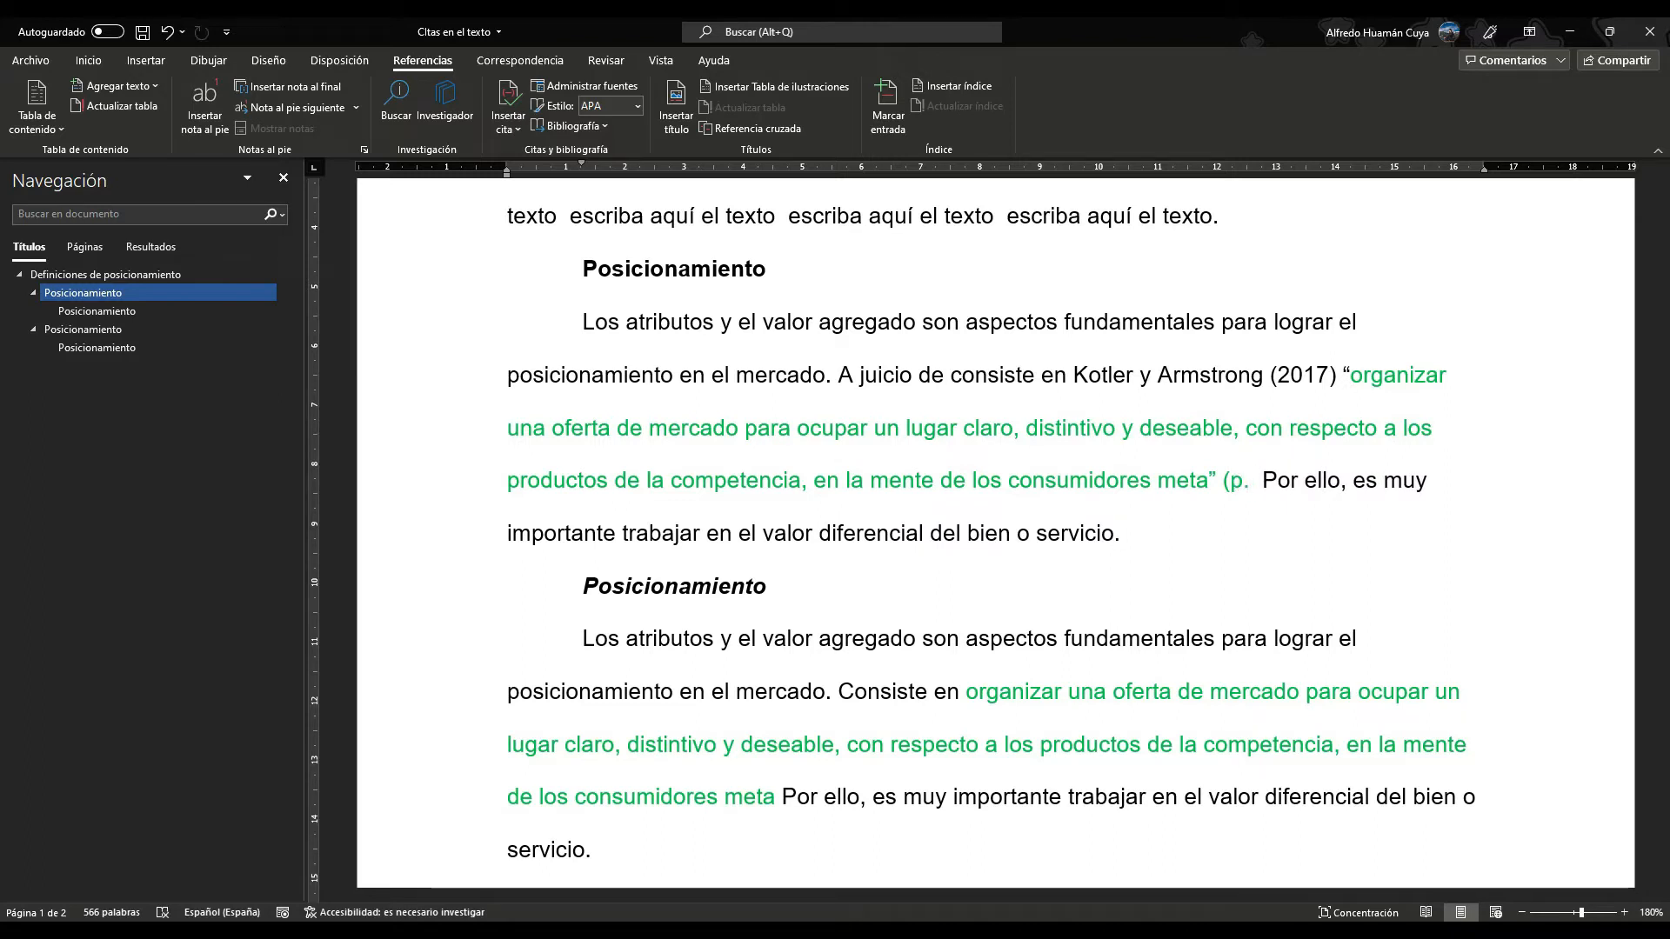
text(599)
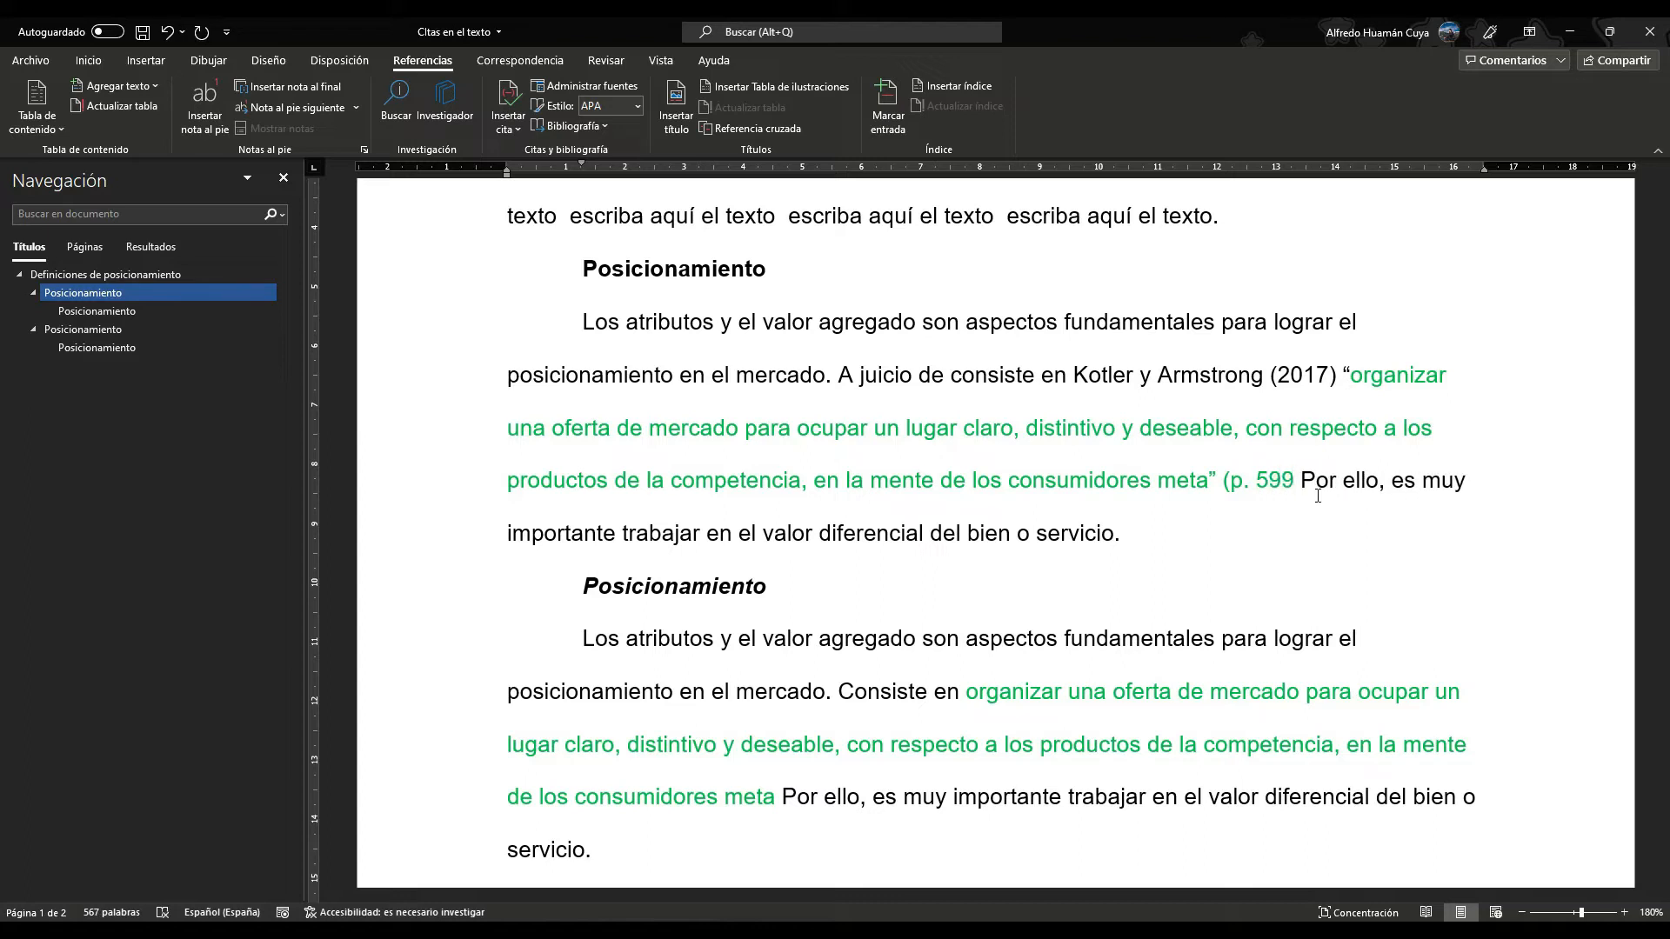
text())
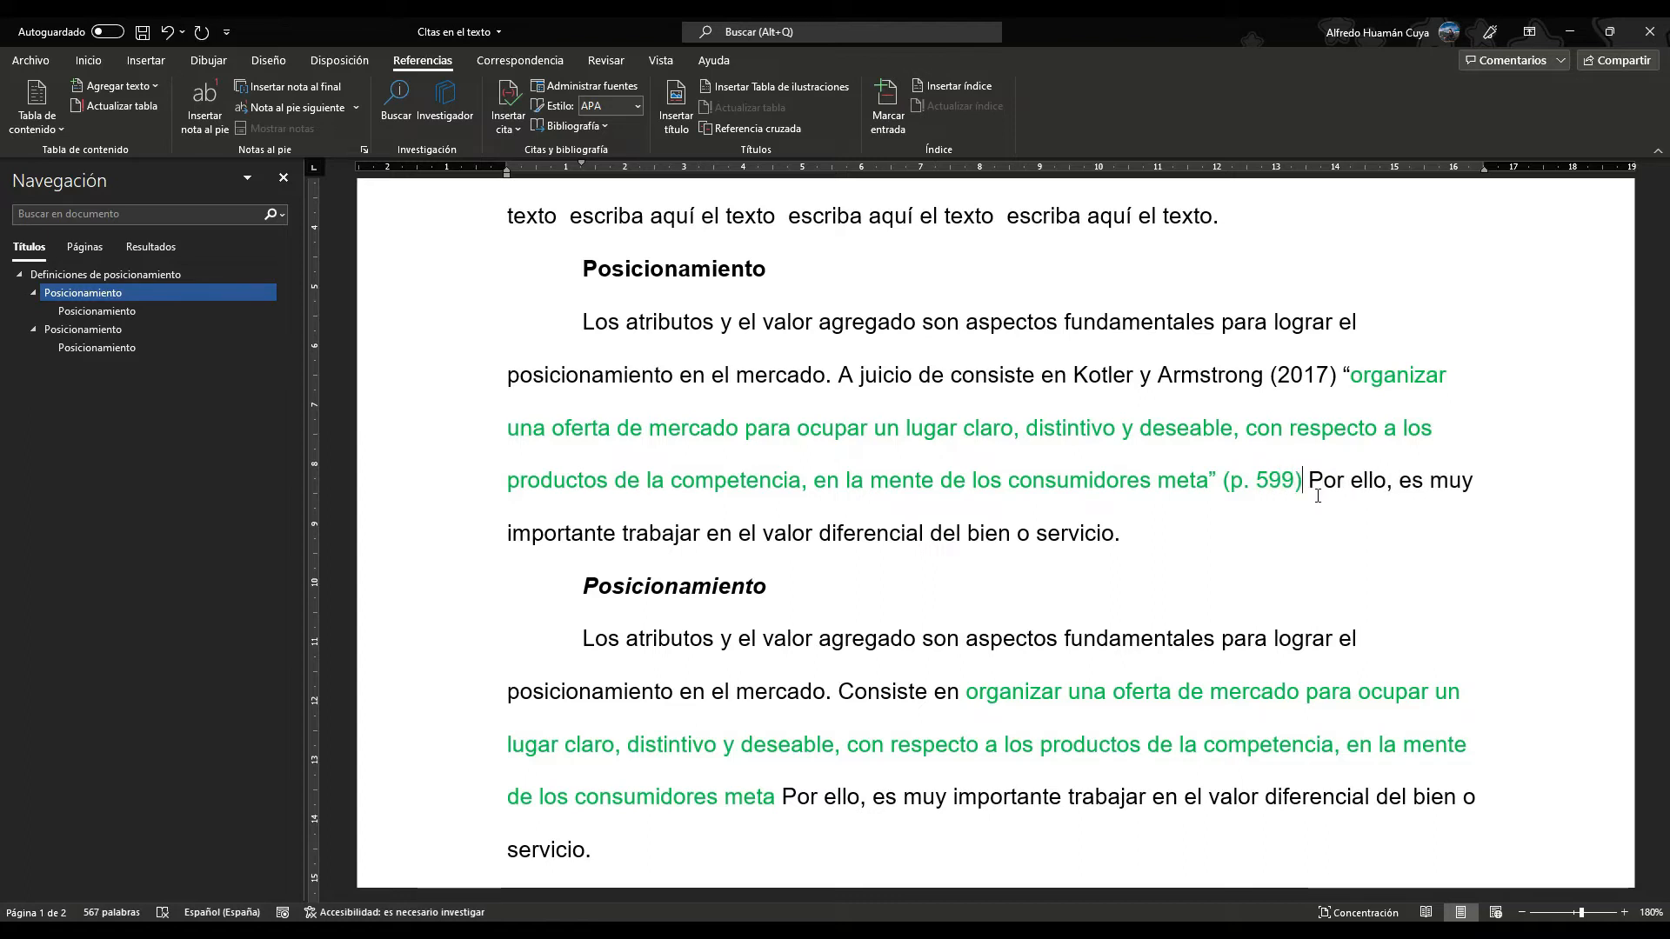
text(.)
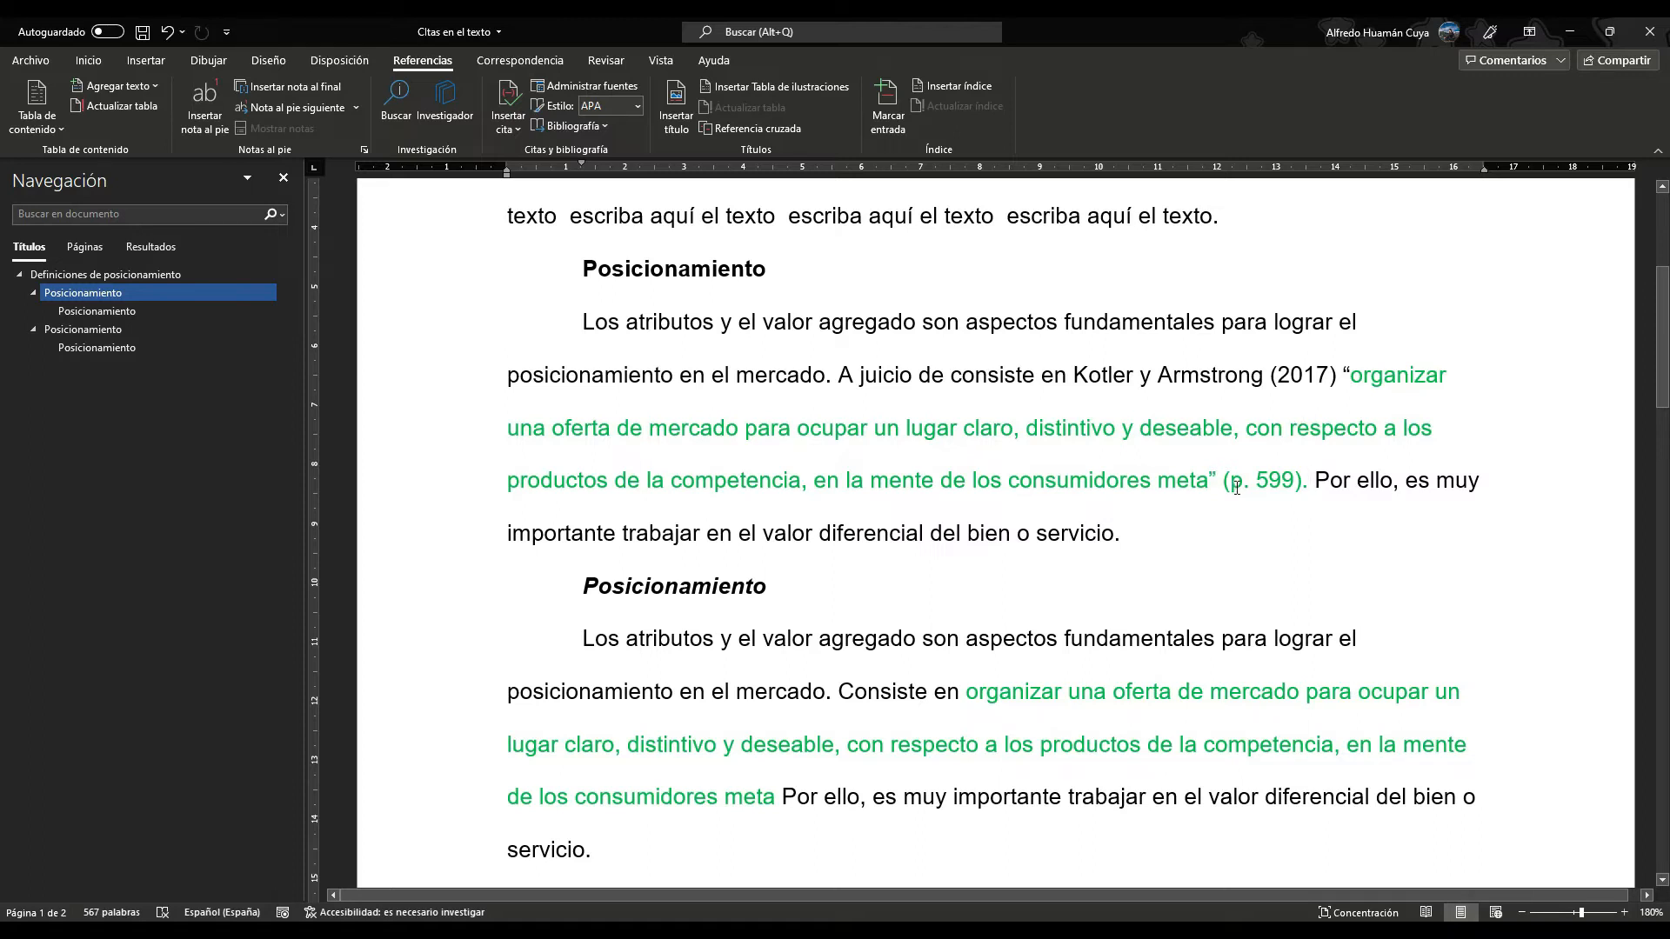
Step: Try the page-range form "(pp. 599-600)." in the page reference after the first quoted passage
click(1243, 486)
text(p)
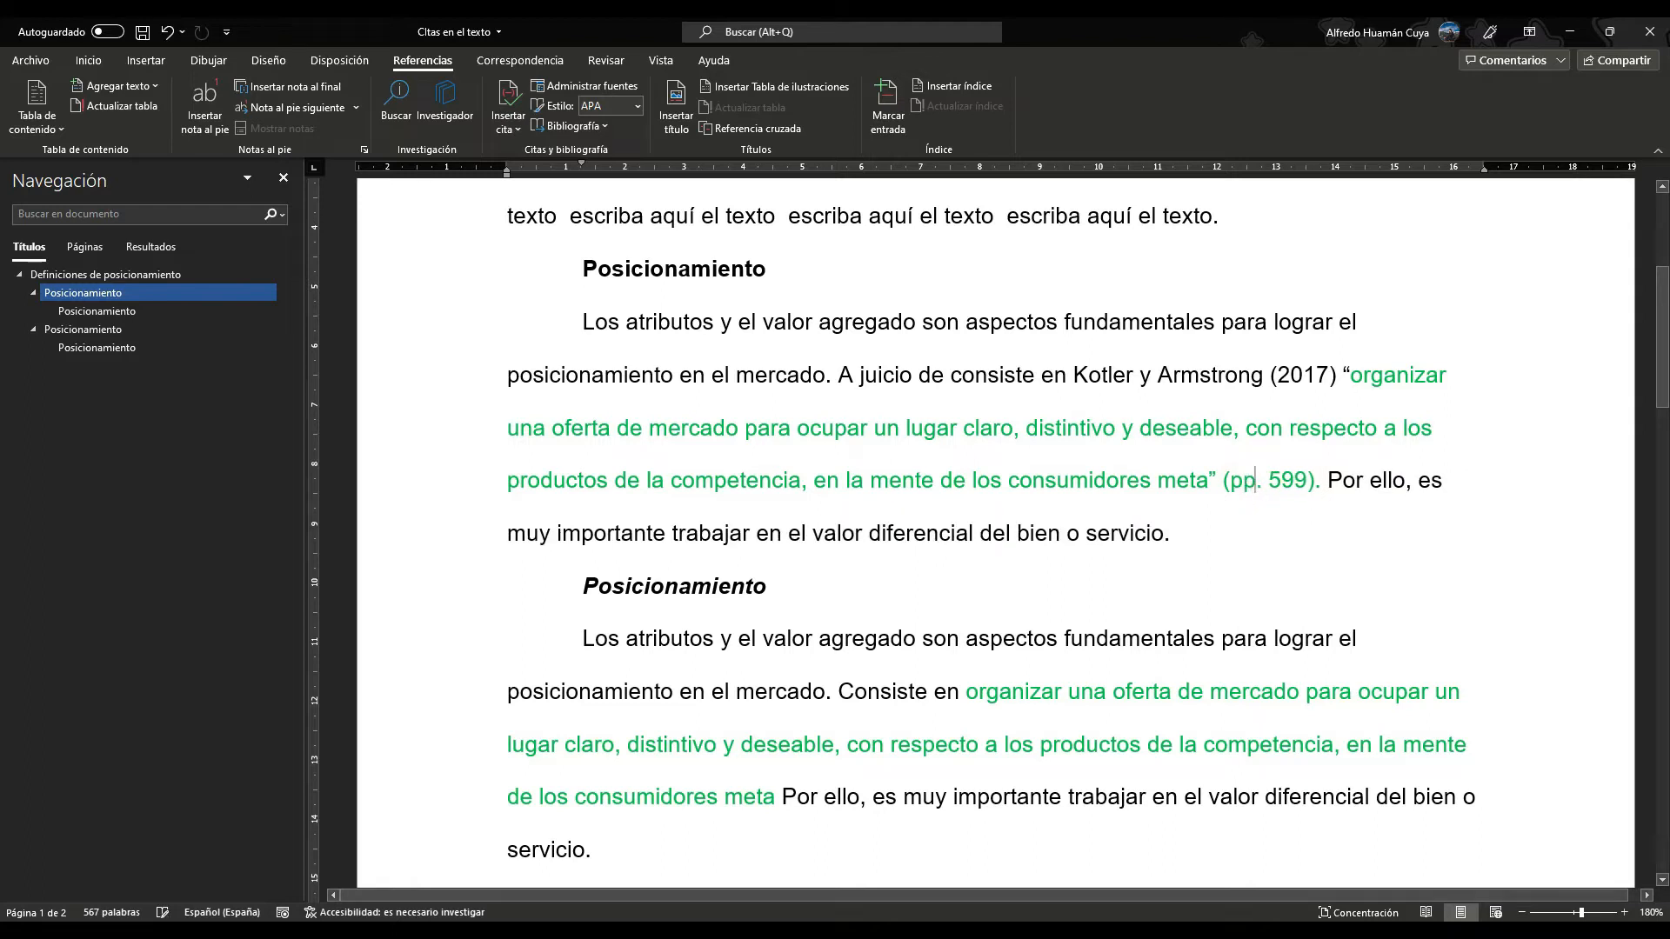
click(1308, 481)
text(-9)
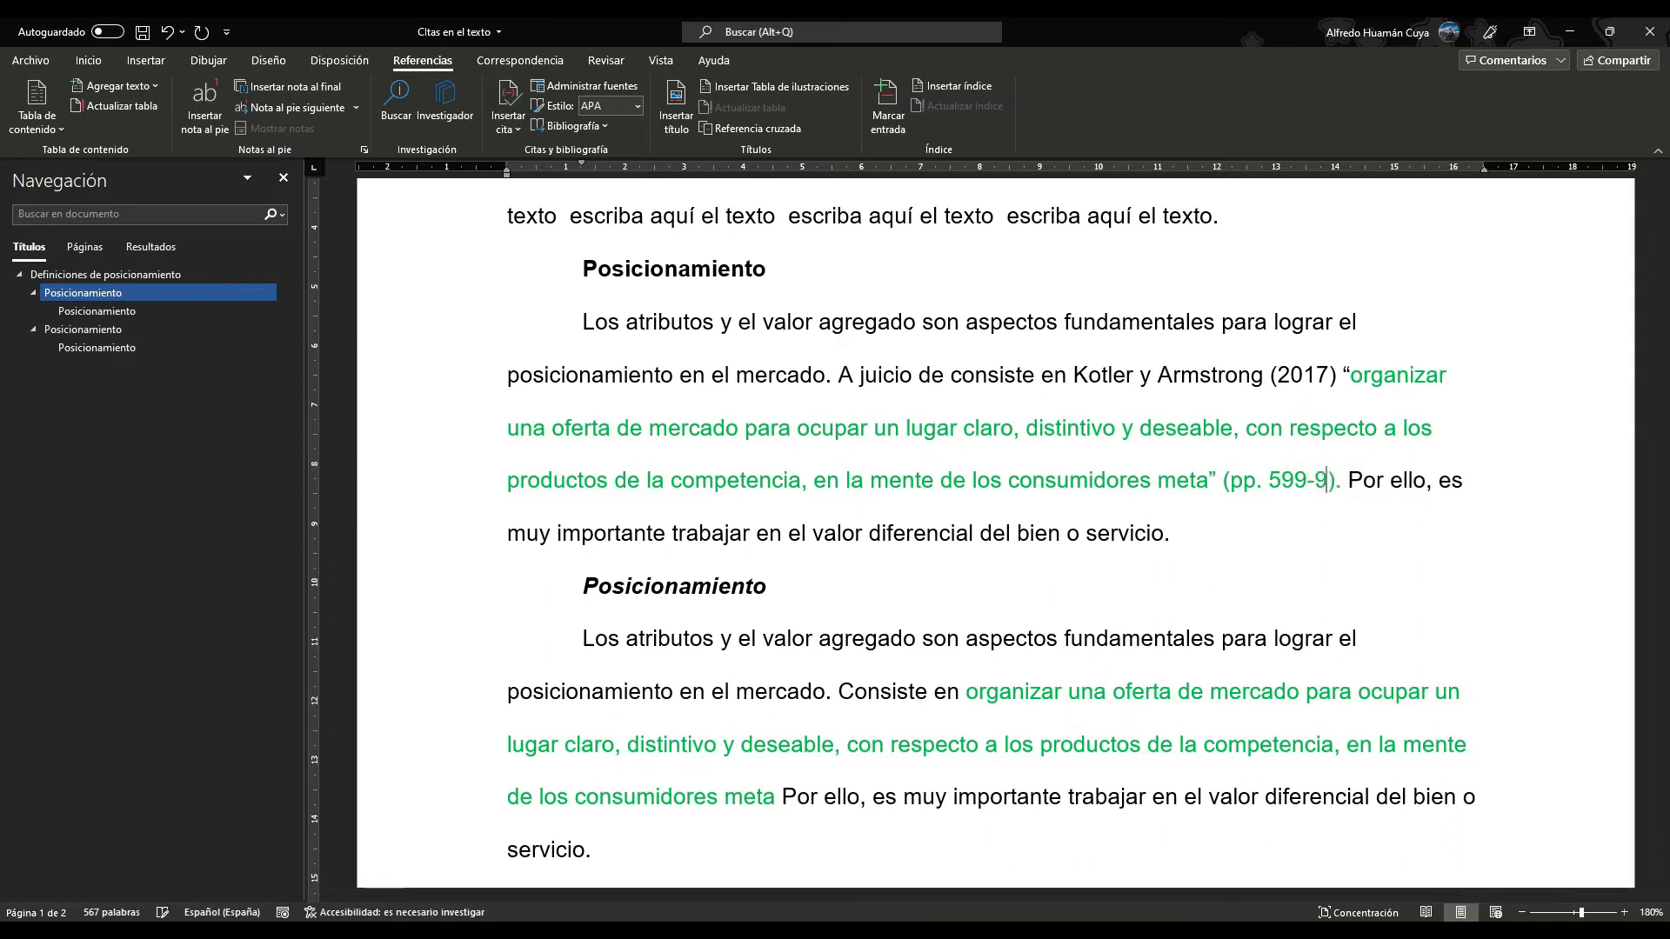
key(BackSpace)
text(600)
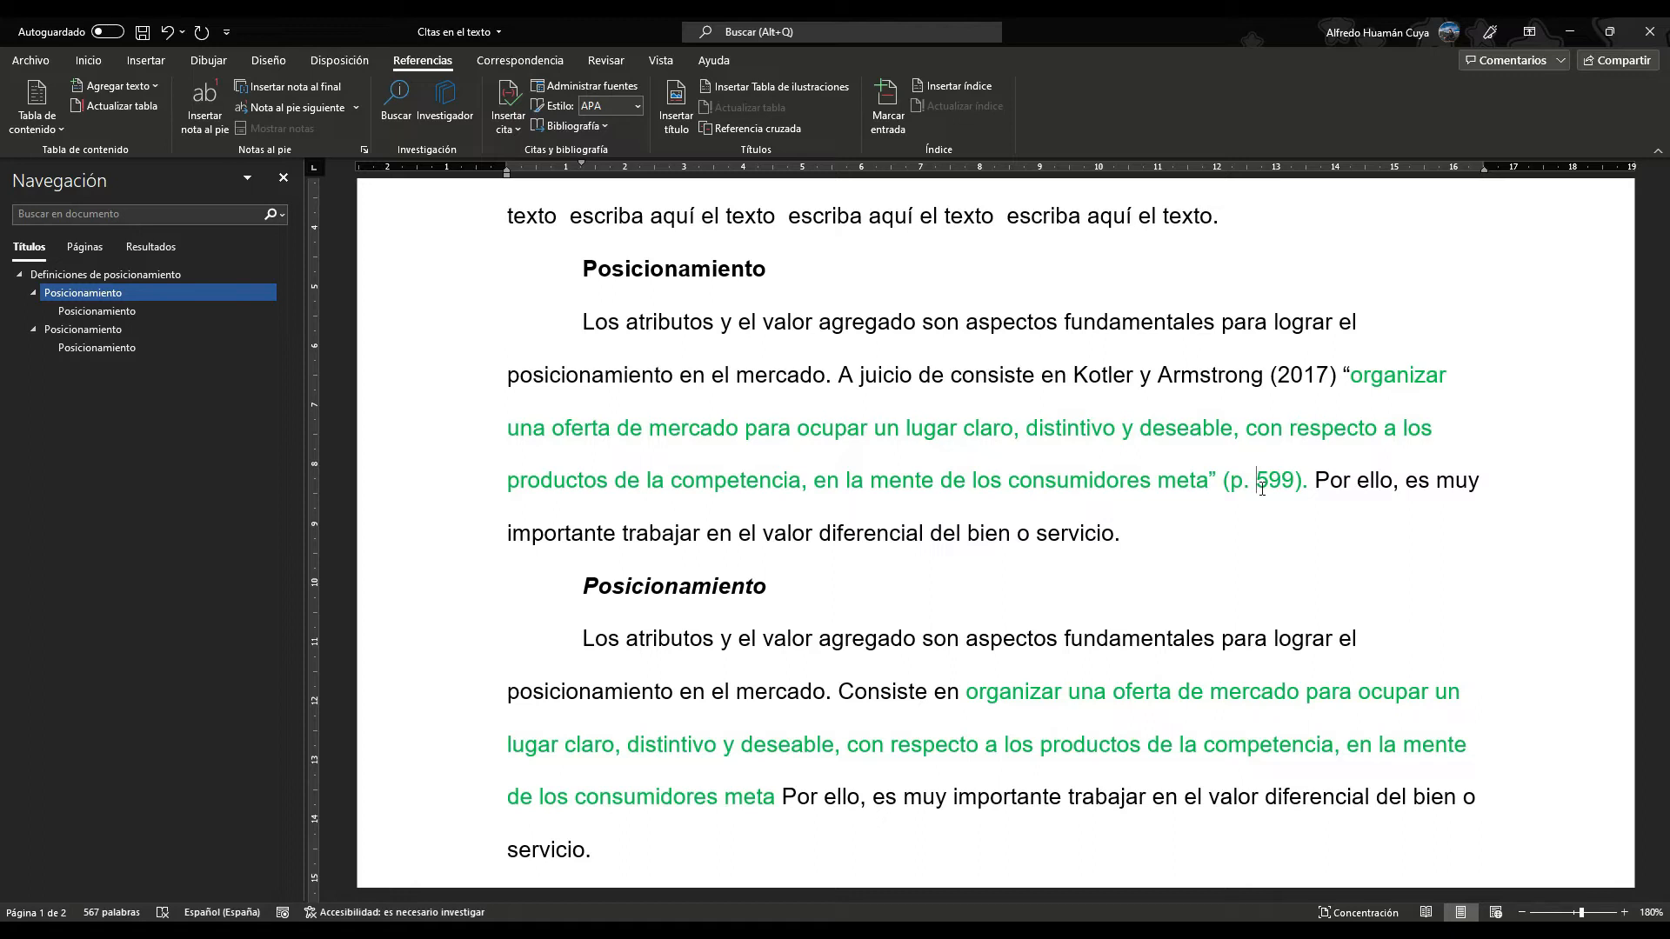
Step: Try "pág." as the abbreviation in the page reference, and remove the extra letters again
key(Left)
key(Left)
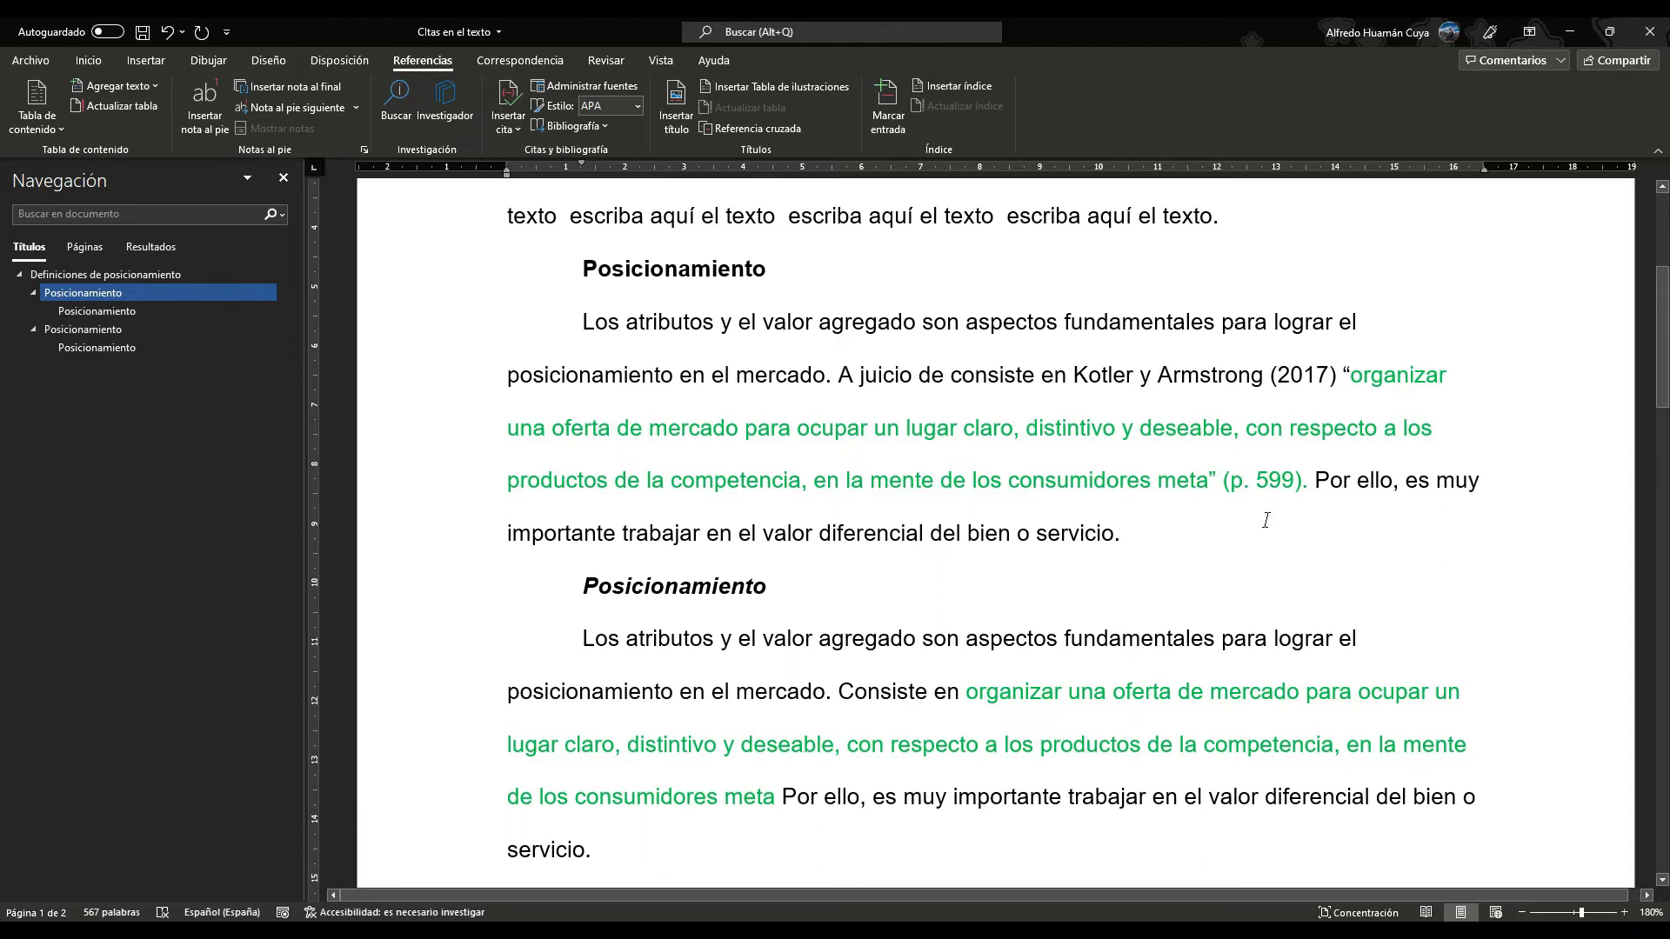
text(ág)
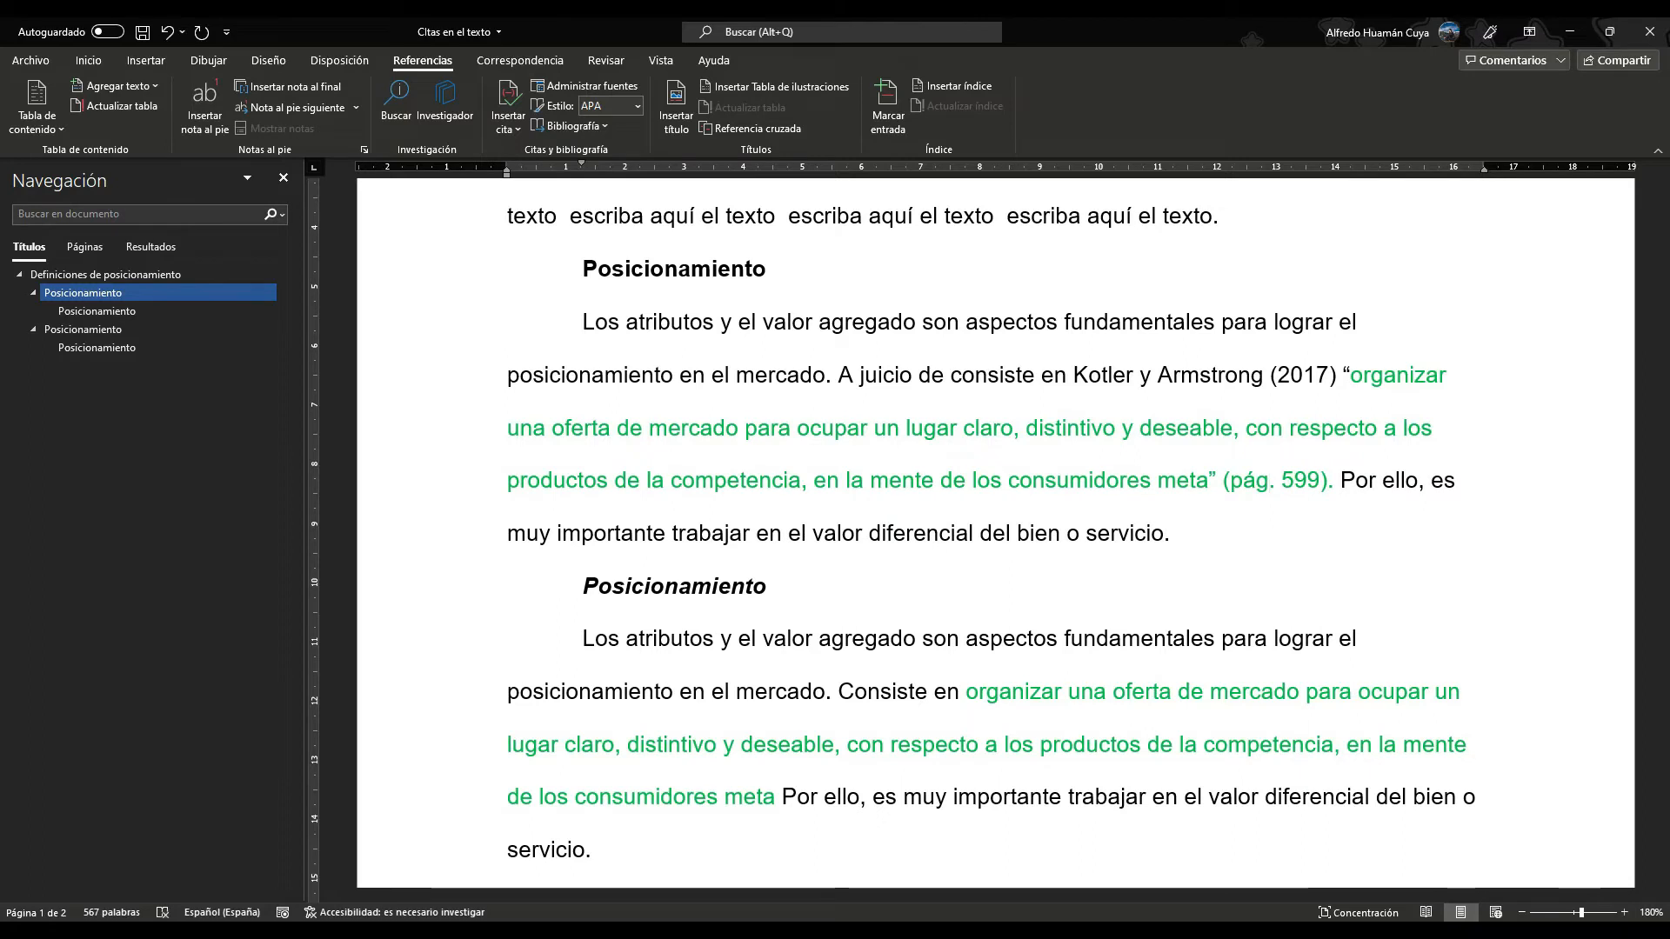
key(BackSpace)
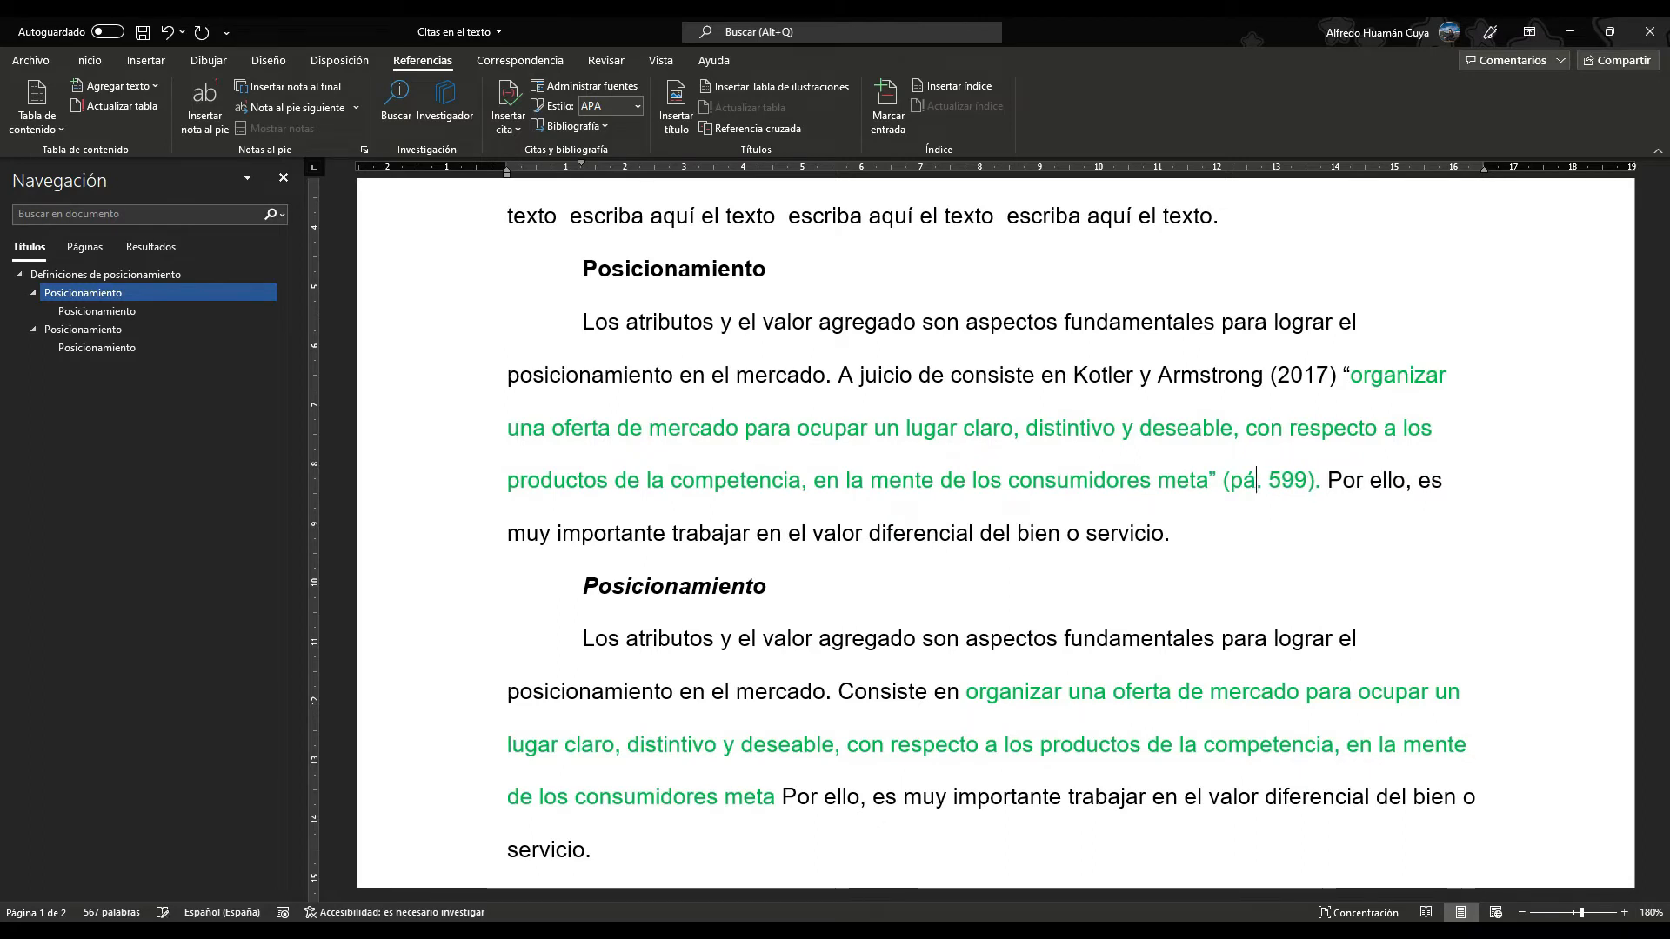
key(BackSpace)
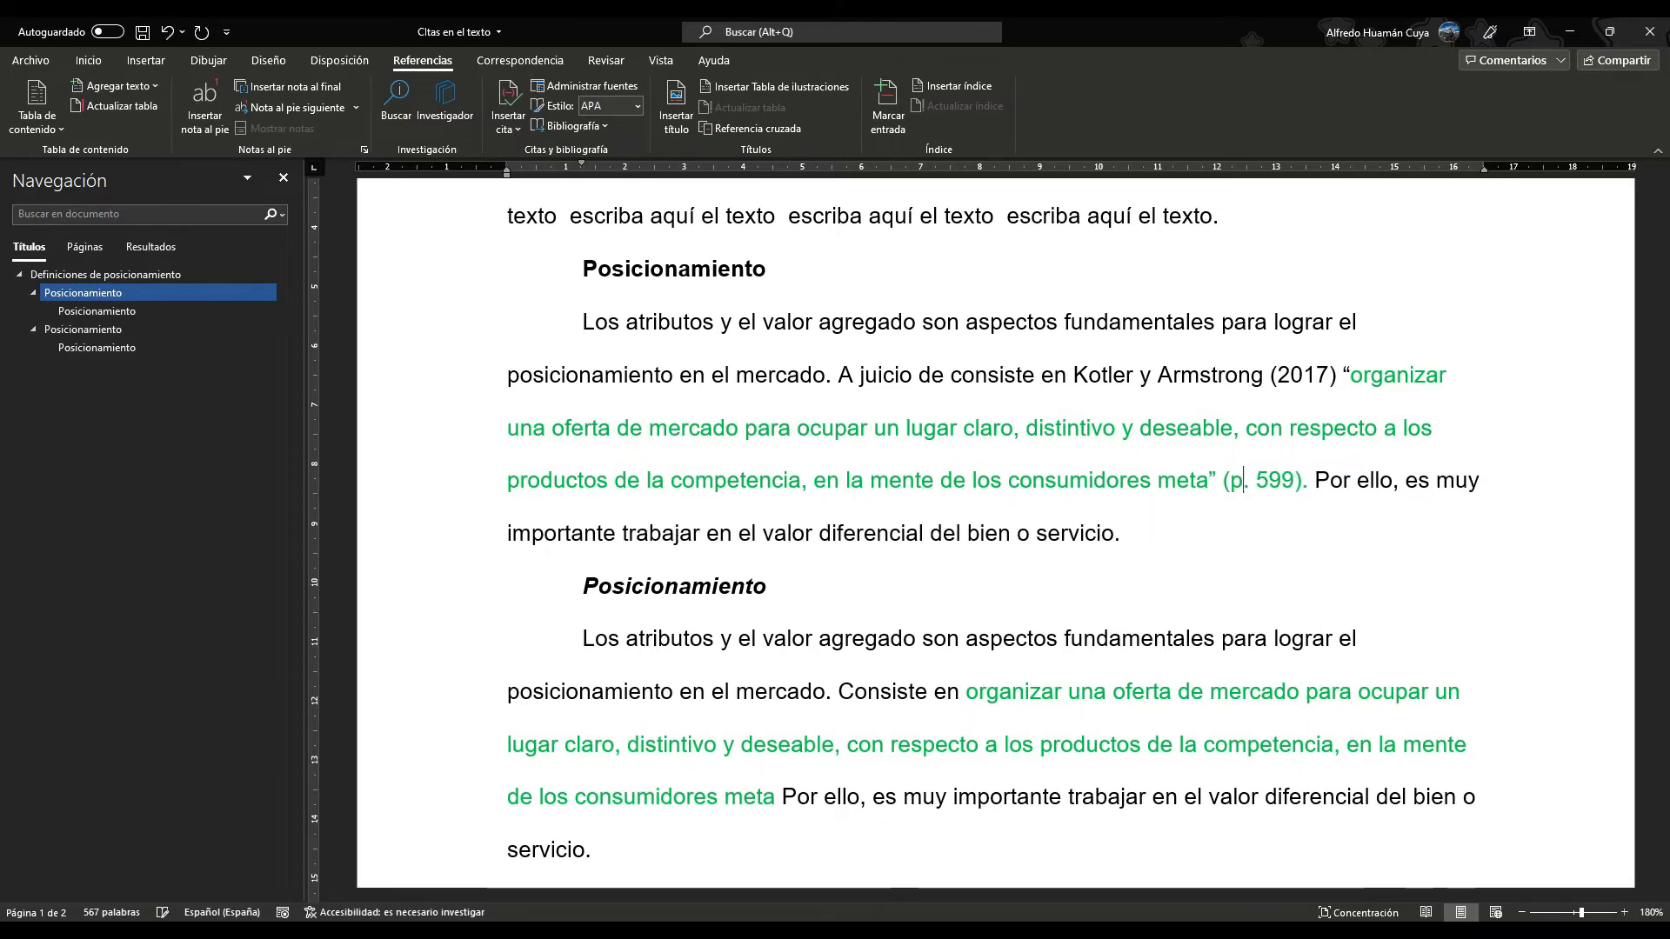
Step: Enclose the green passage after "Consiste en" in the italic Posicionamiento section in double quotation marks
scroll(1234, 562, down, 3)
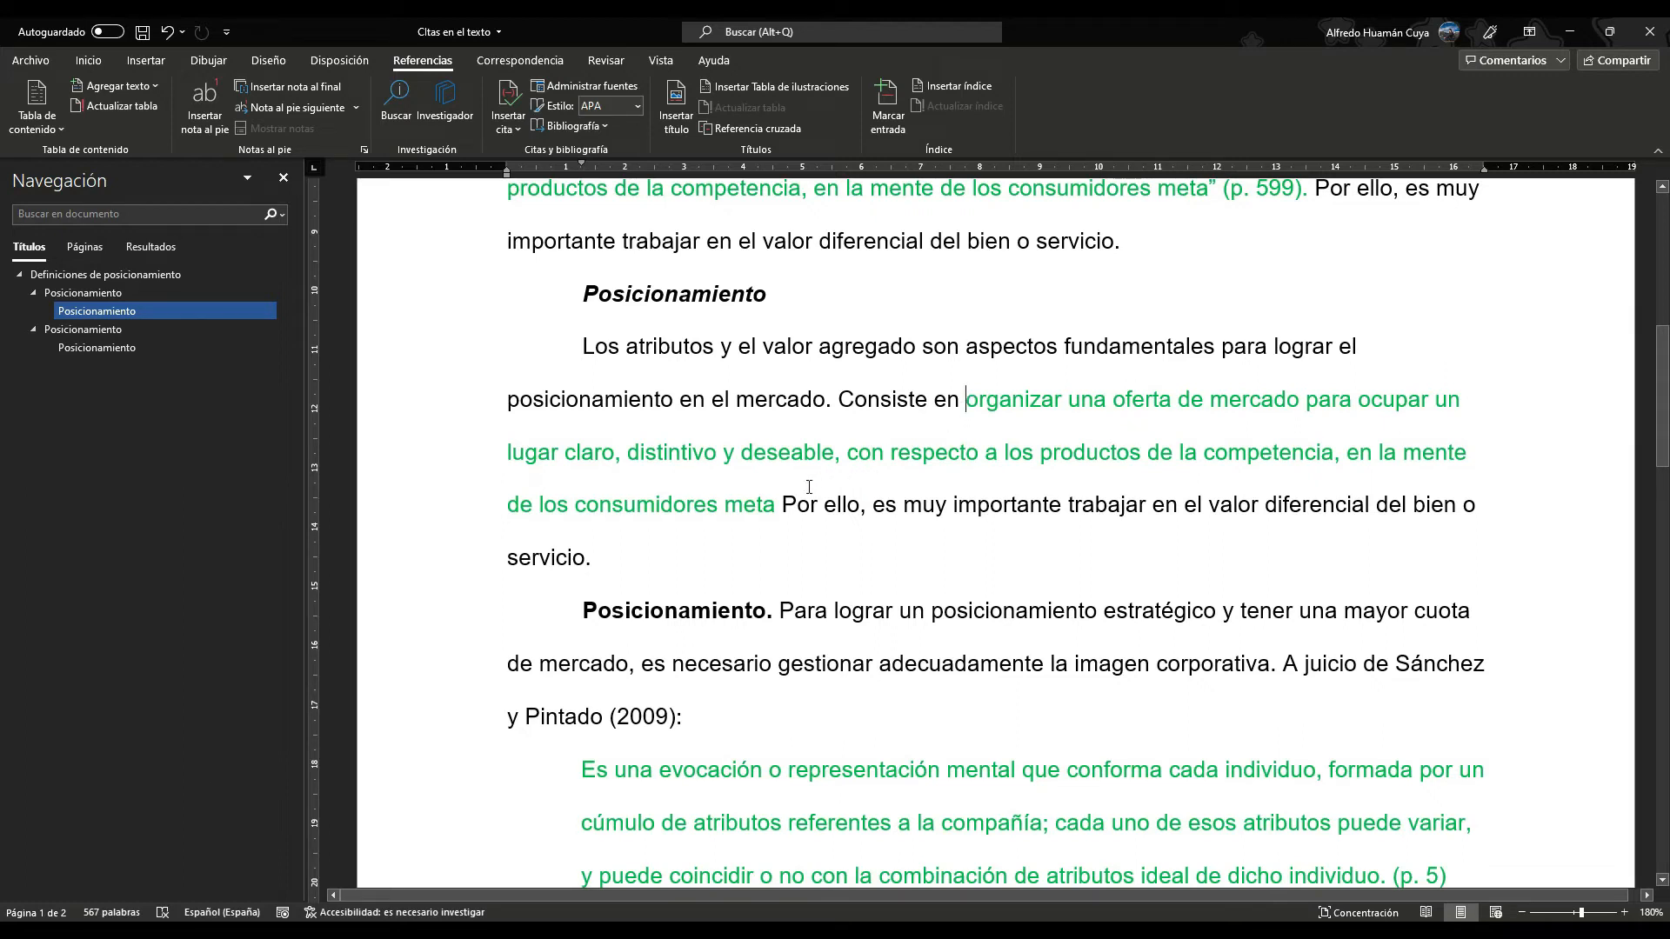
drag(778, 505, 965, 400)
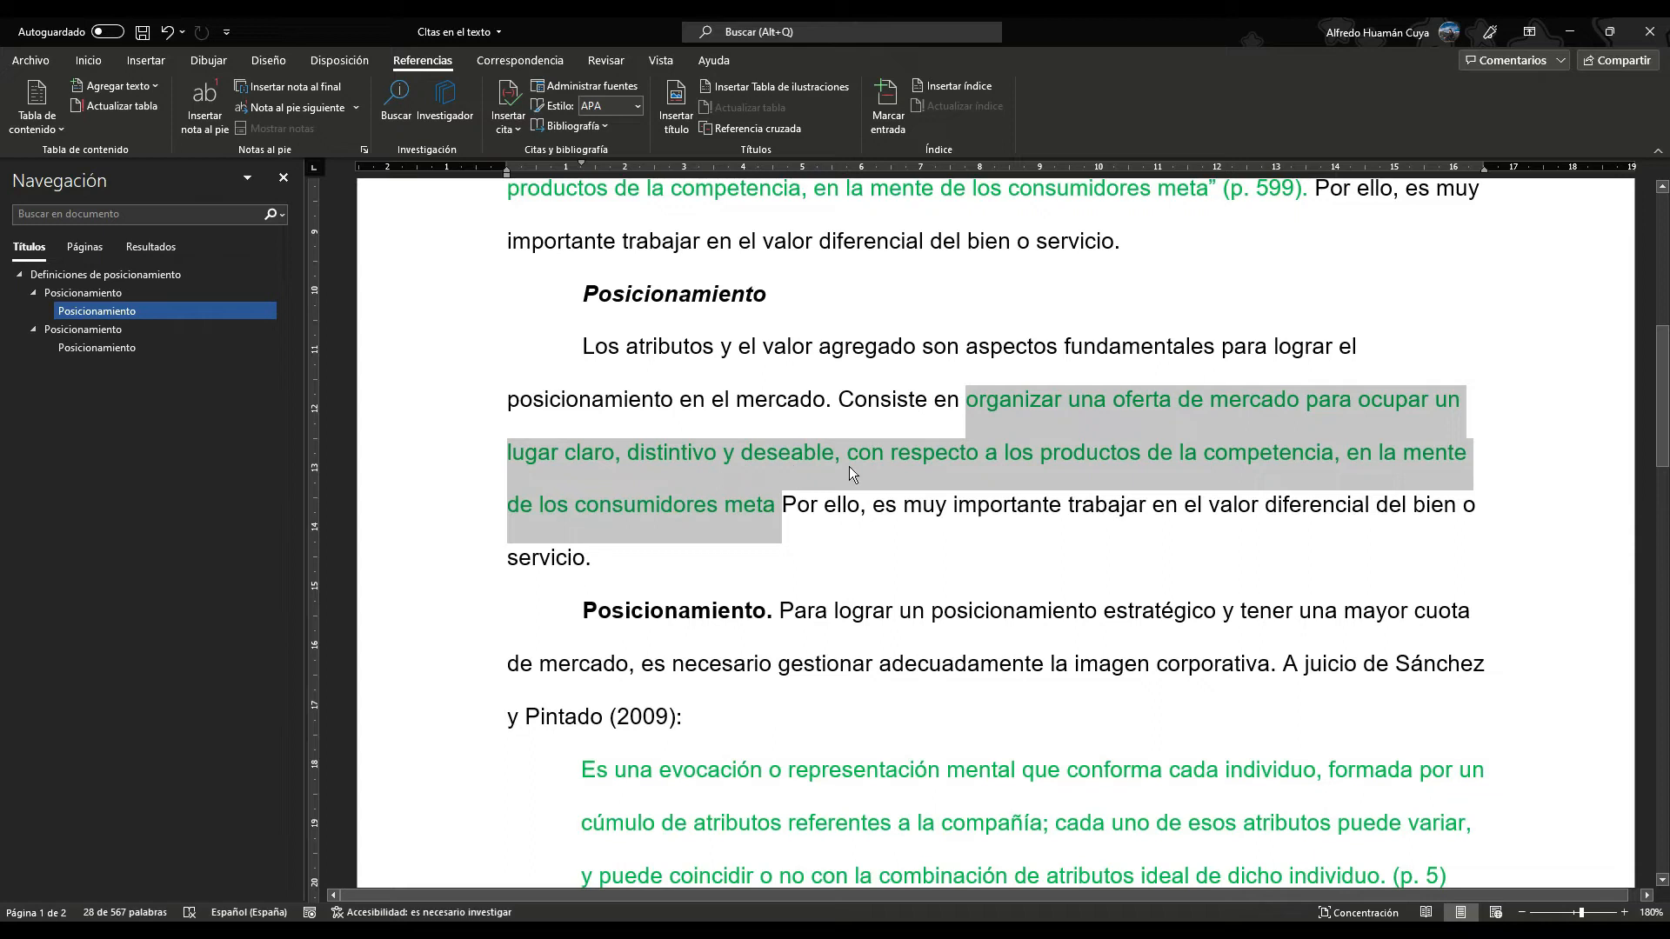
click(1016, 452)
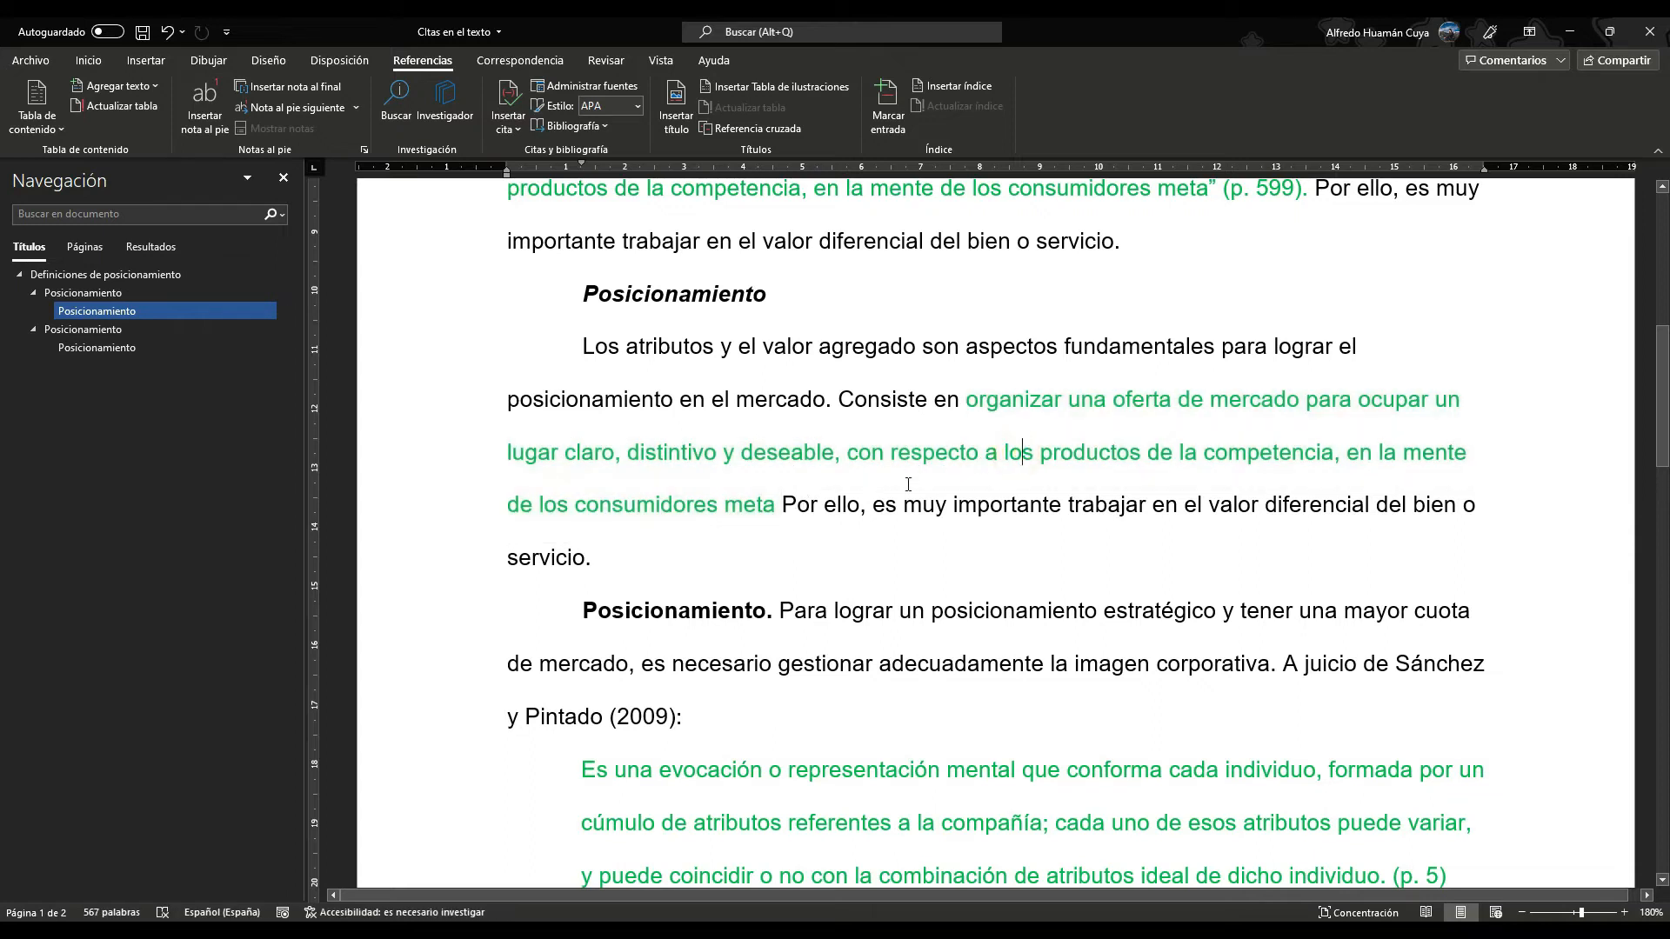
click(964, 407)
text(")
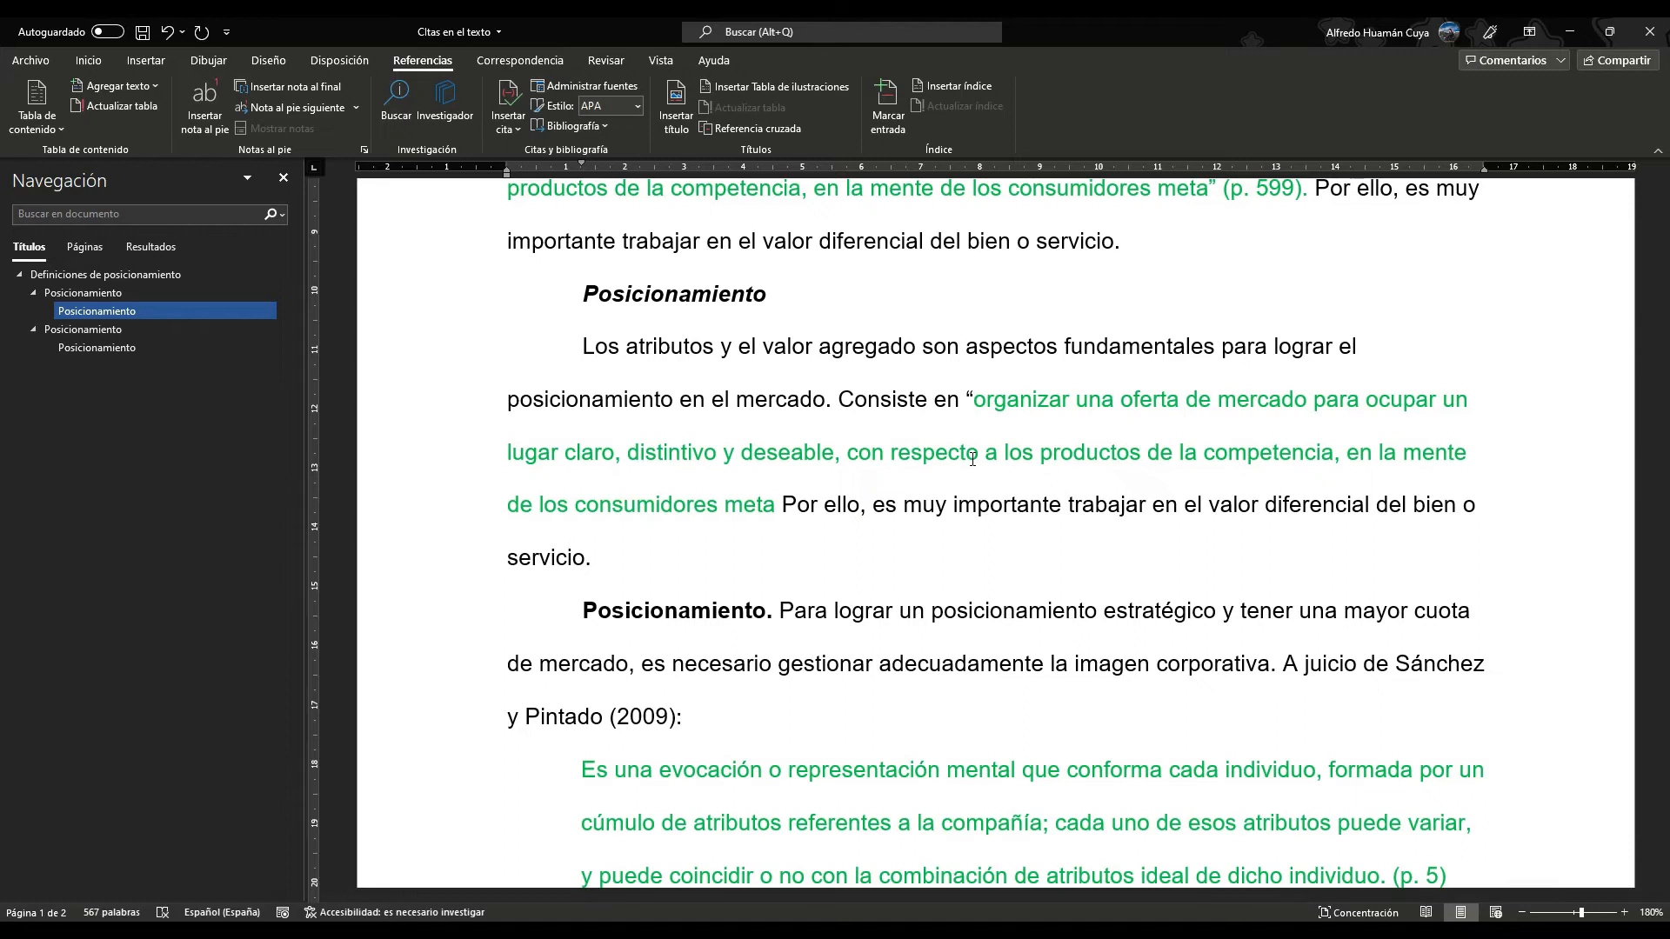
click(777, 507)
text(")
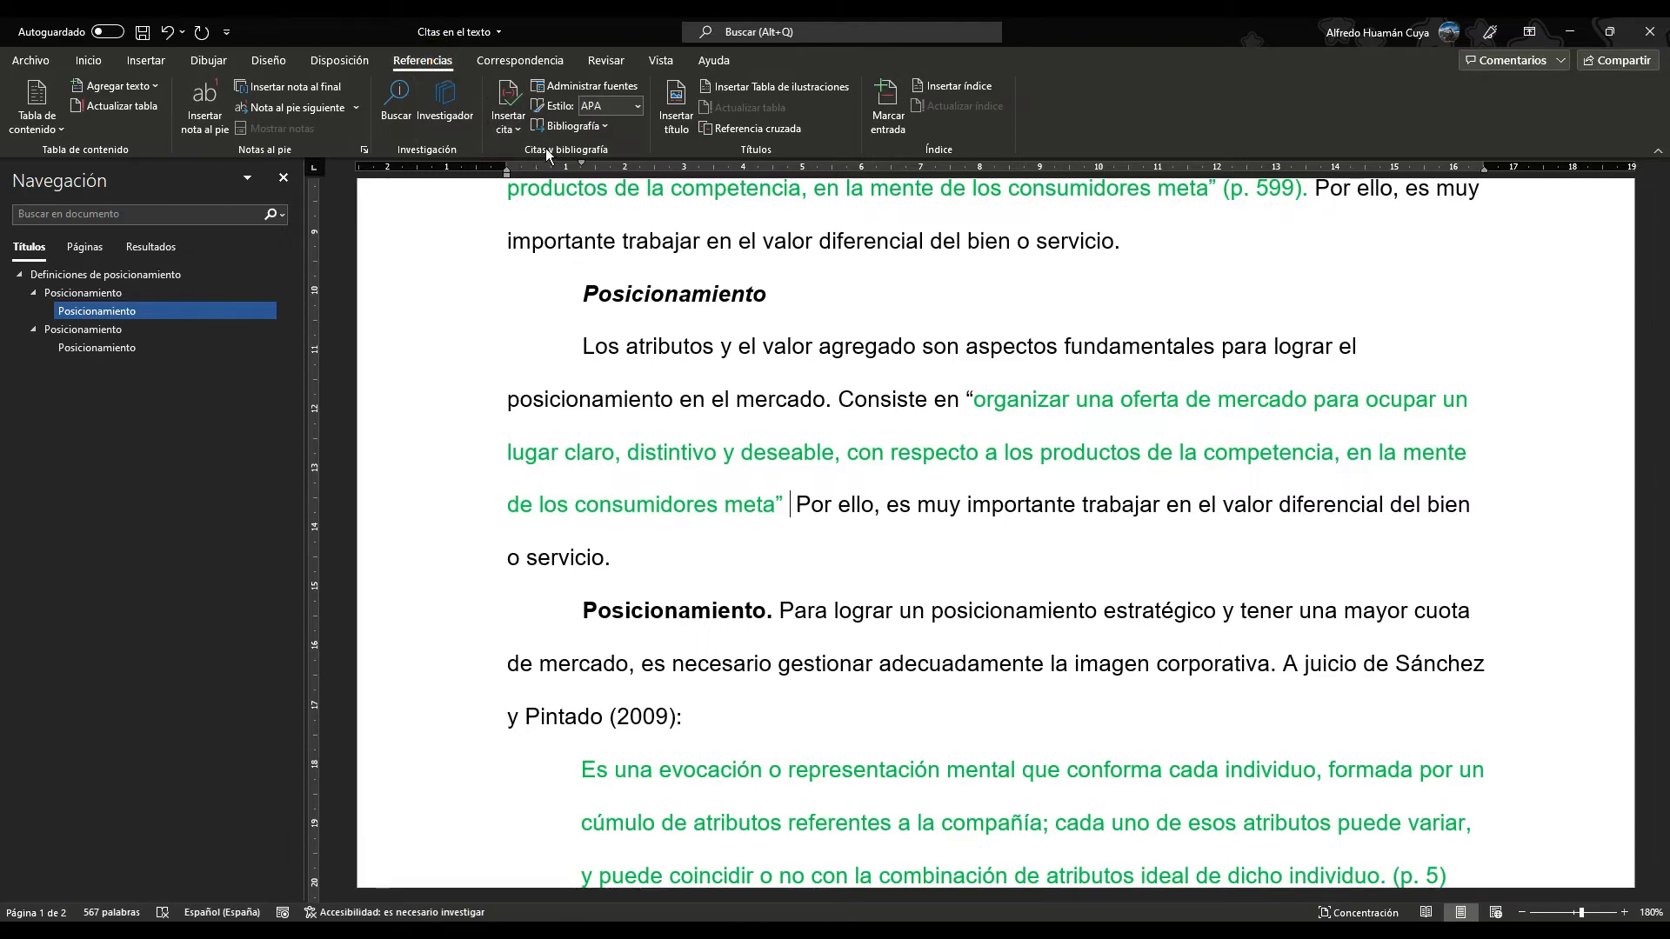
Step: Insert the citation of the existing Kotler and Armstrong source after the closing quotation mark
click(515, 128)
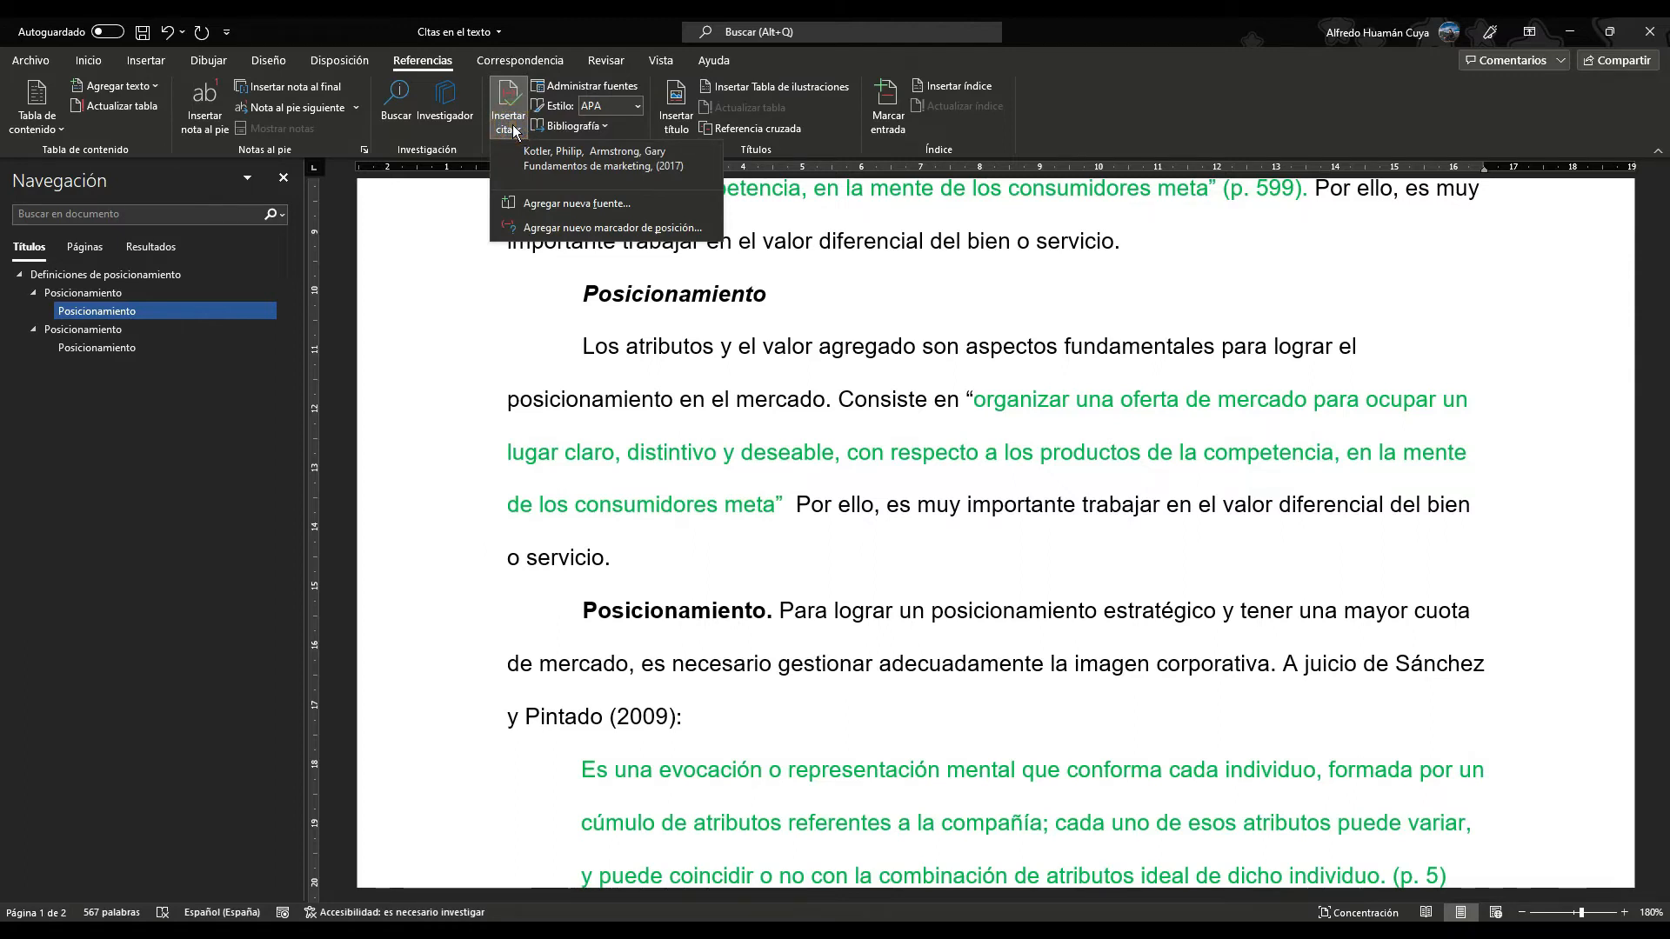
click(580, 158)
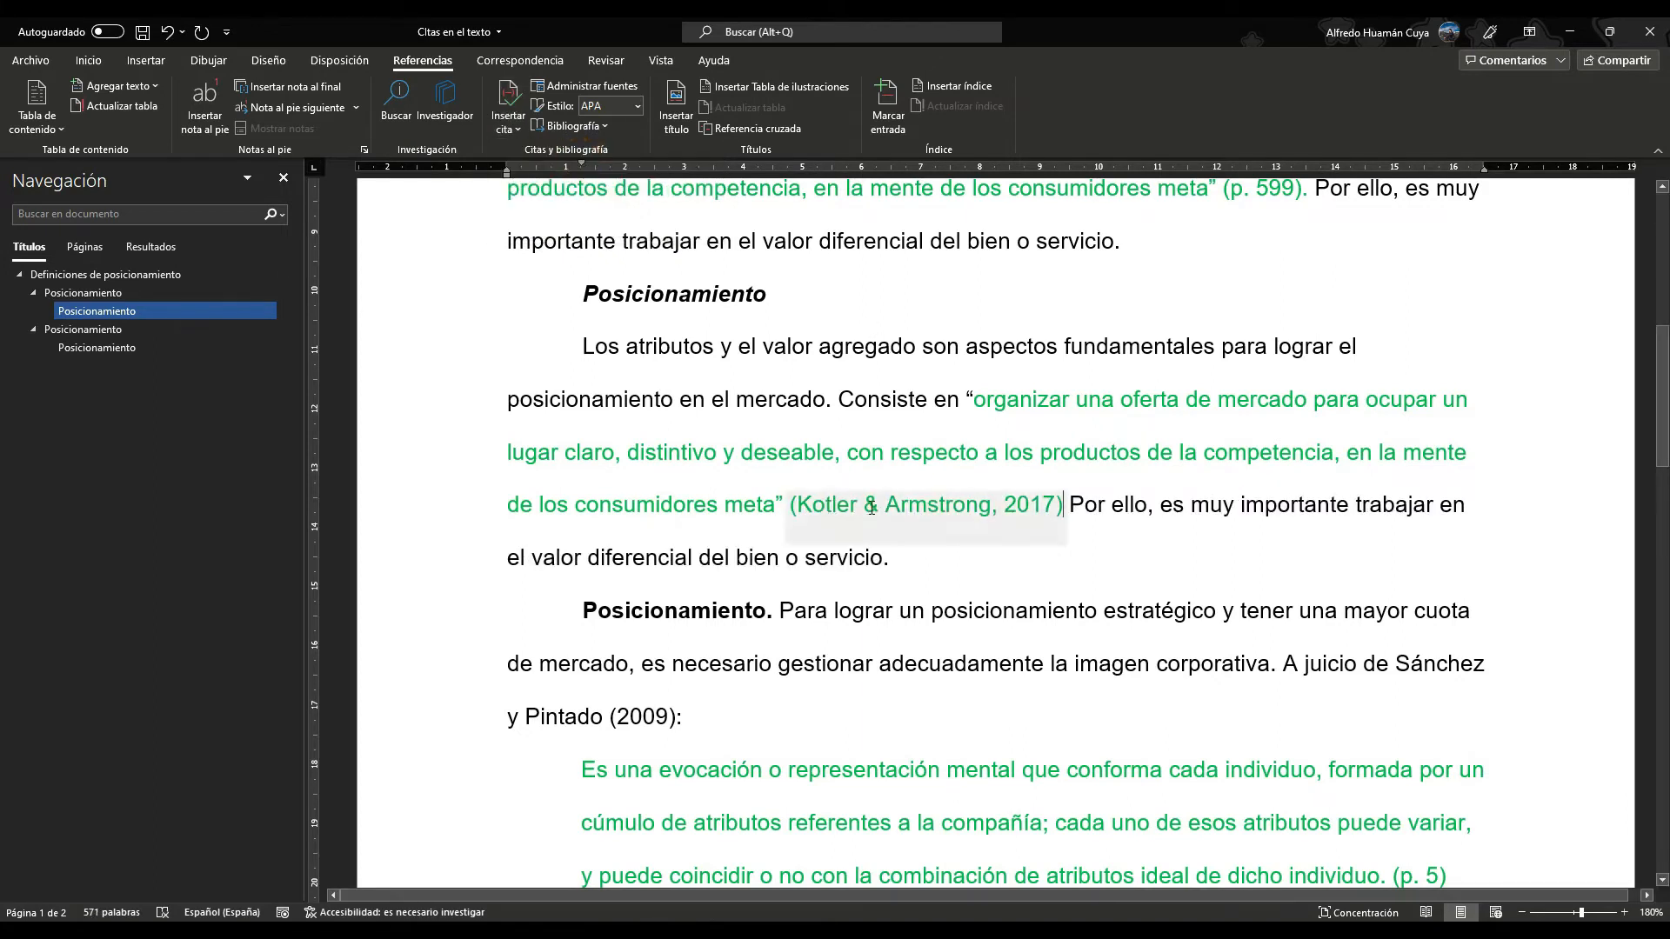
click(1172, 456)
Step: Edit the inserted parenthetical citation to include page 599
click(1051, 504)
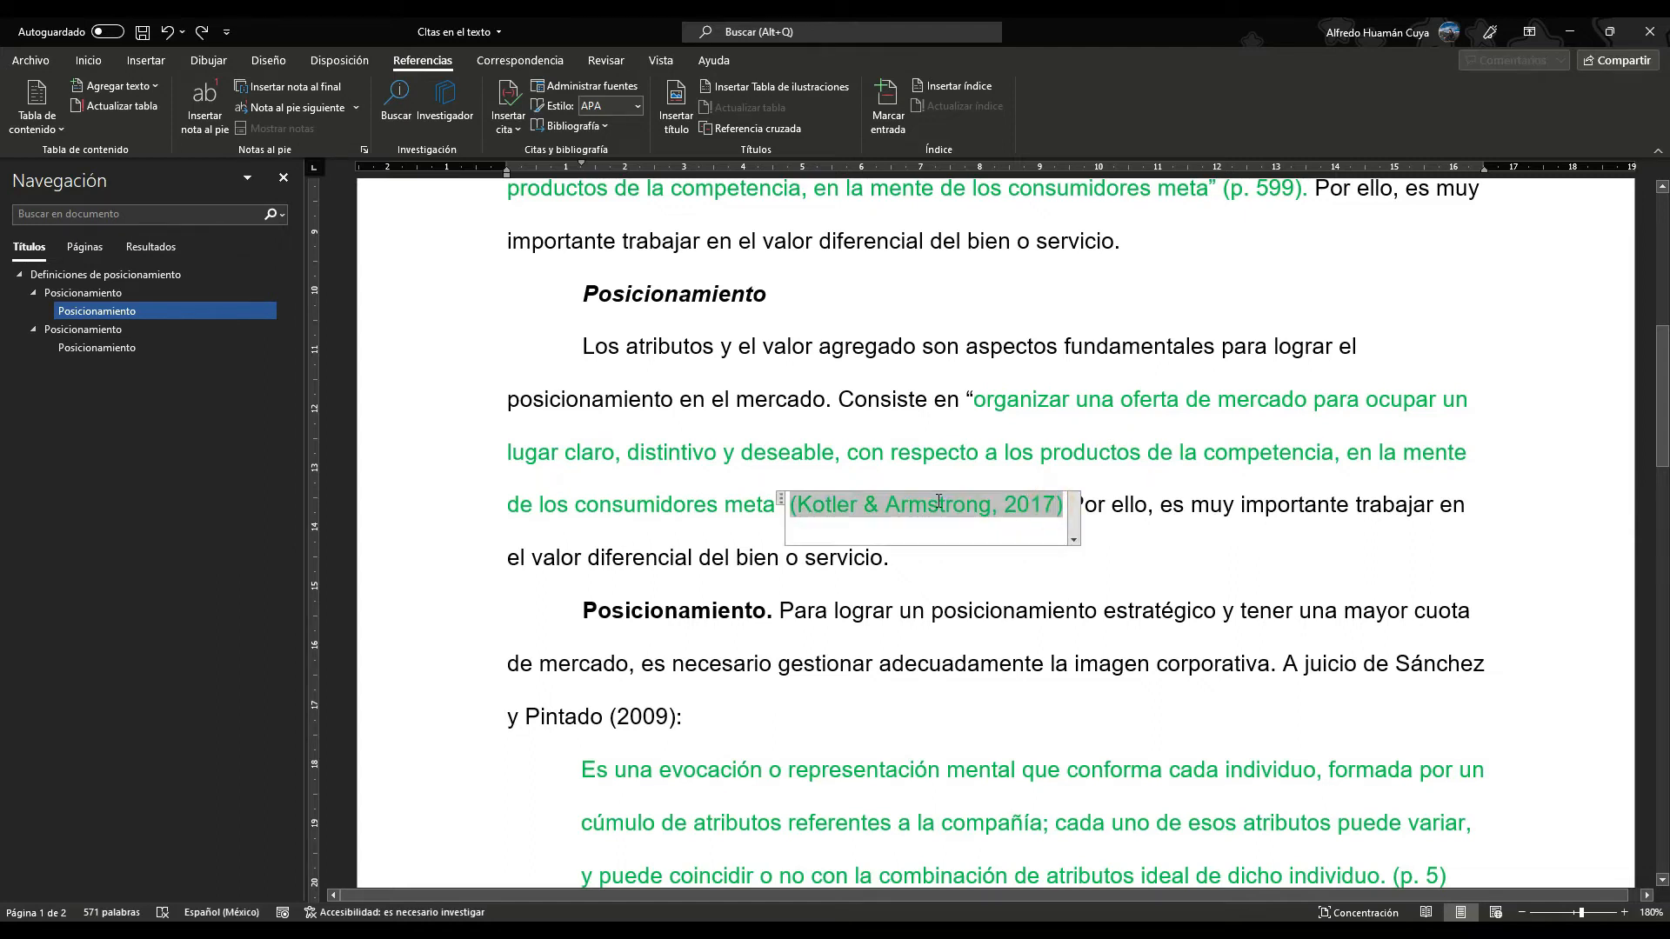
right_click(887, 546)
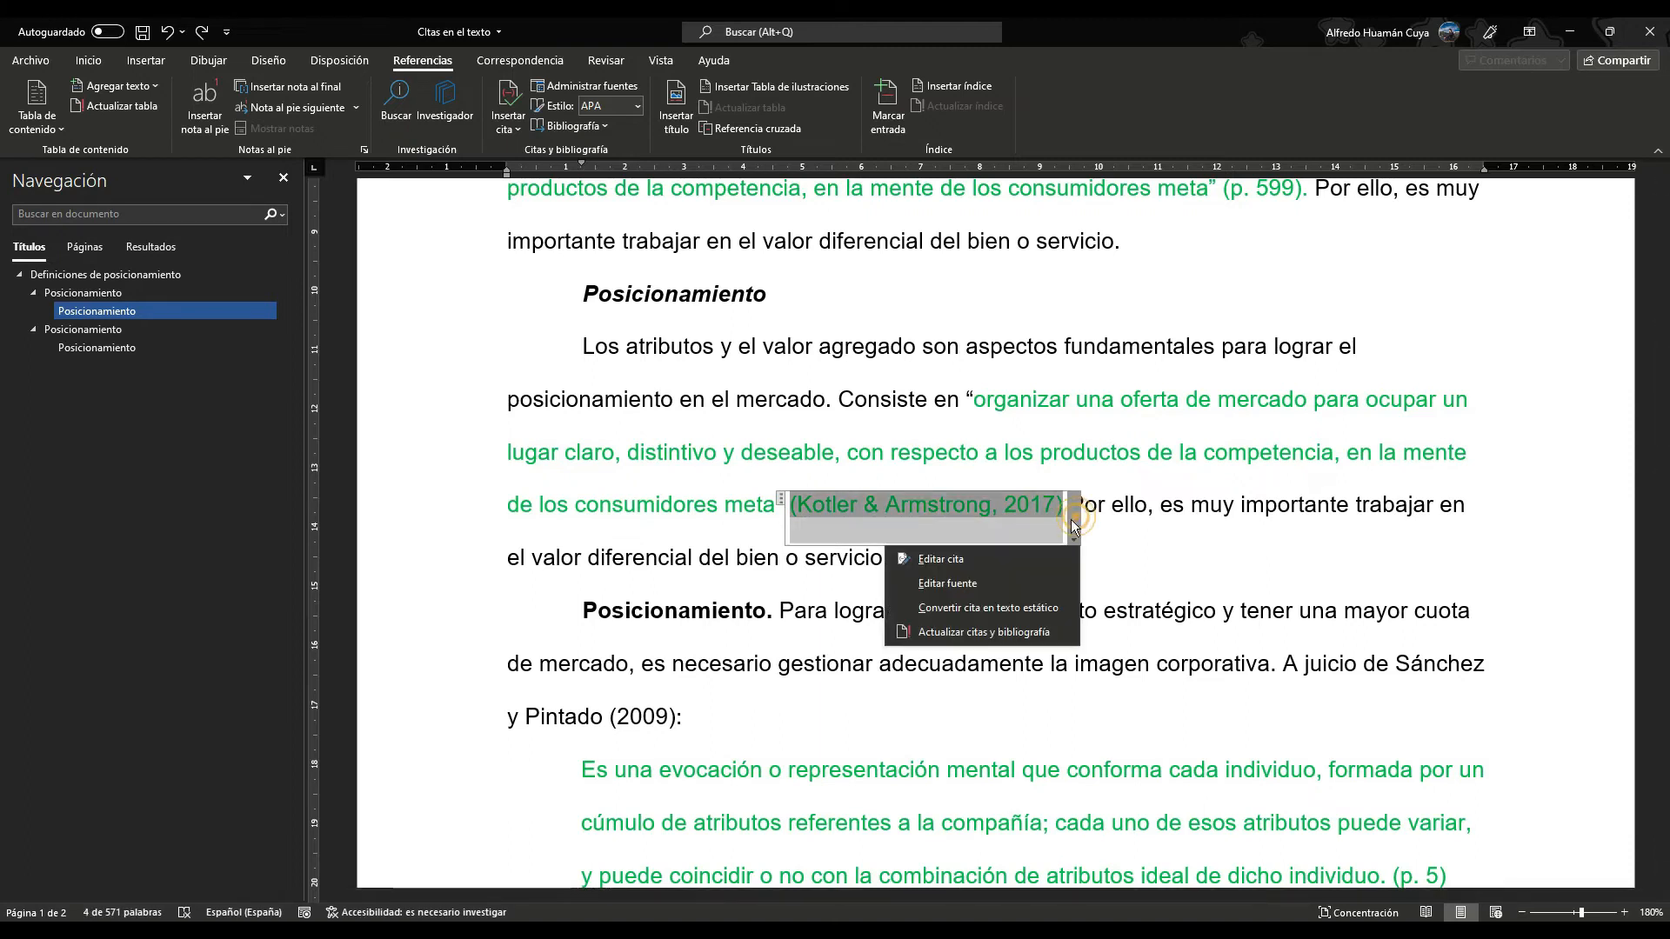
click(993, 558)
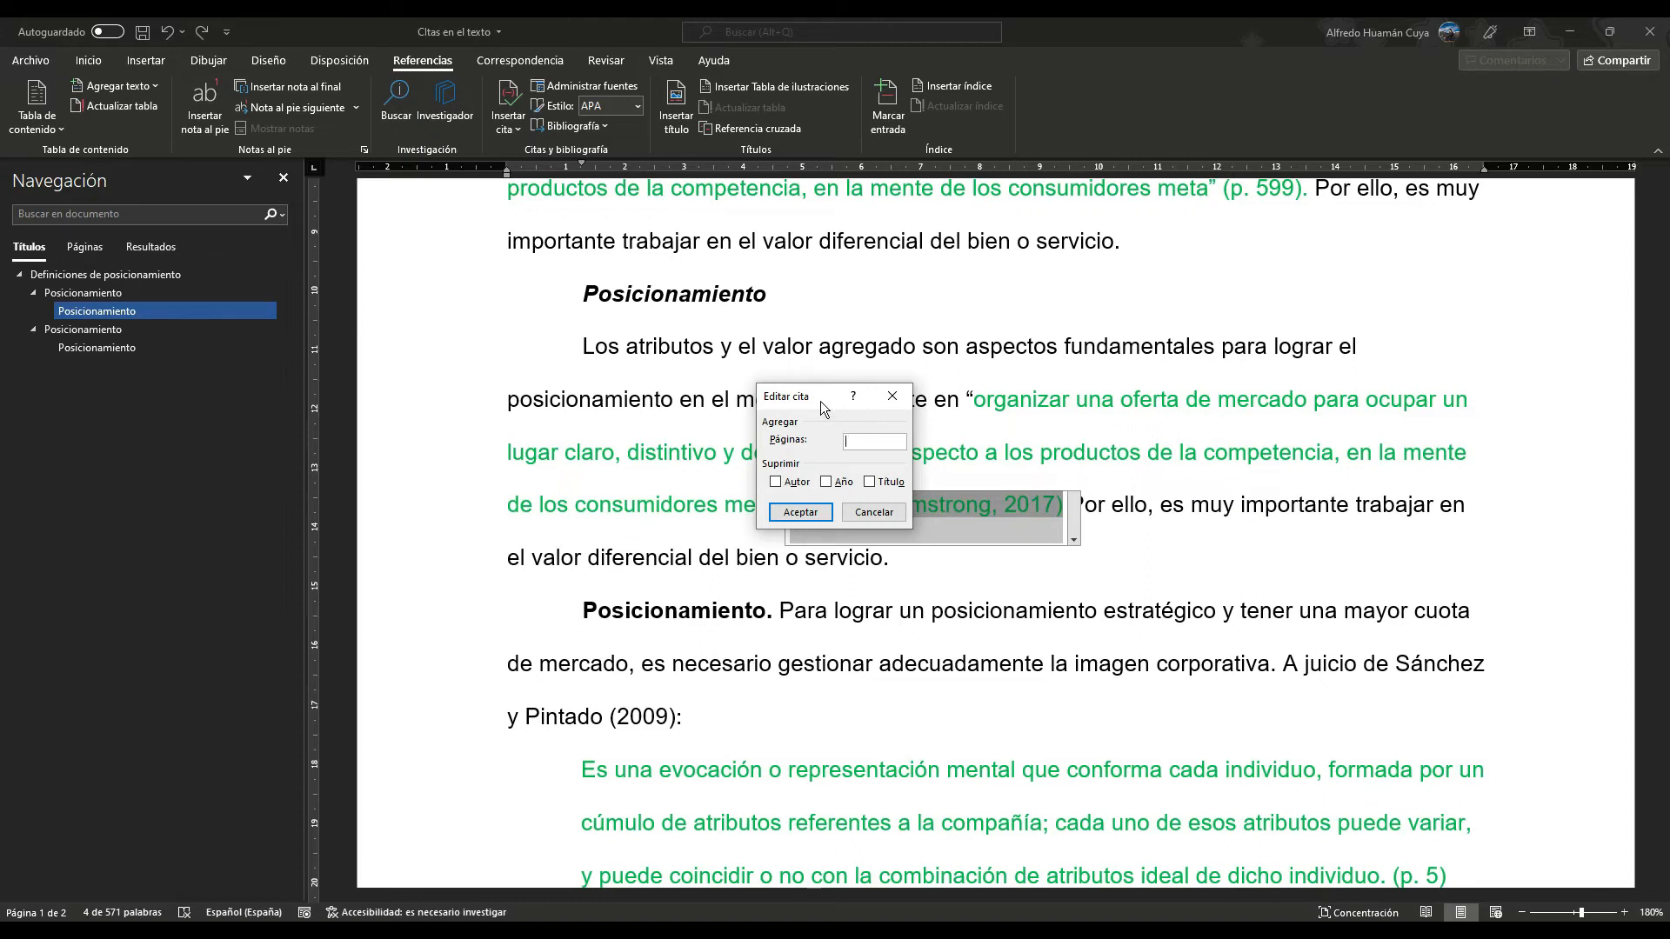
text(599)
click(800, 513)
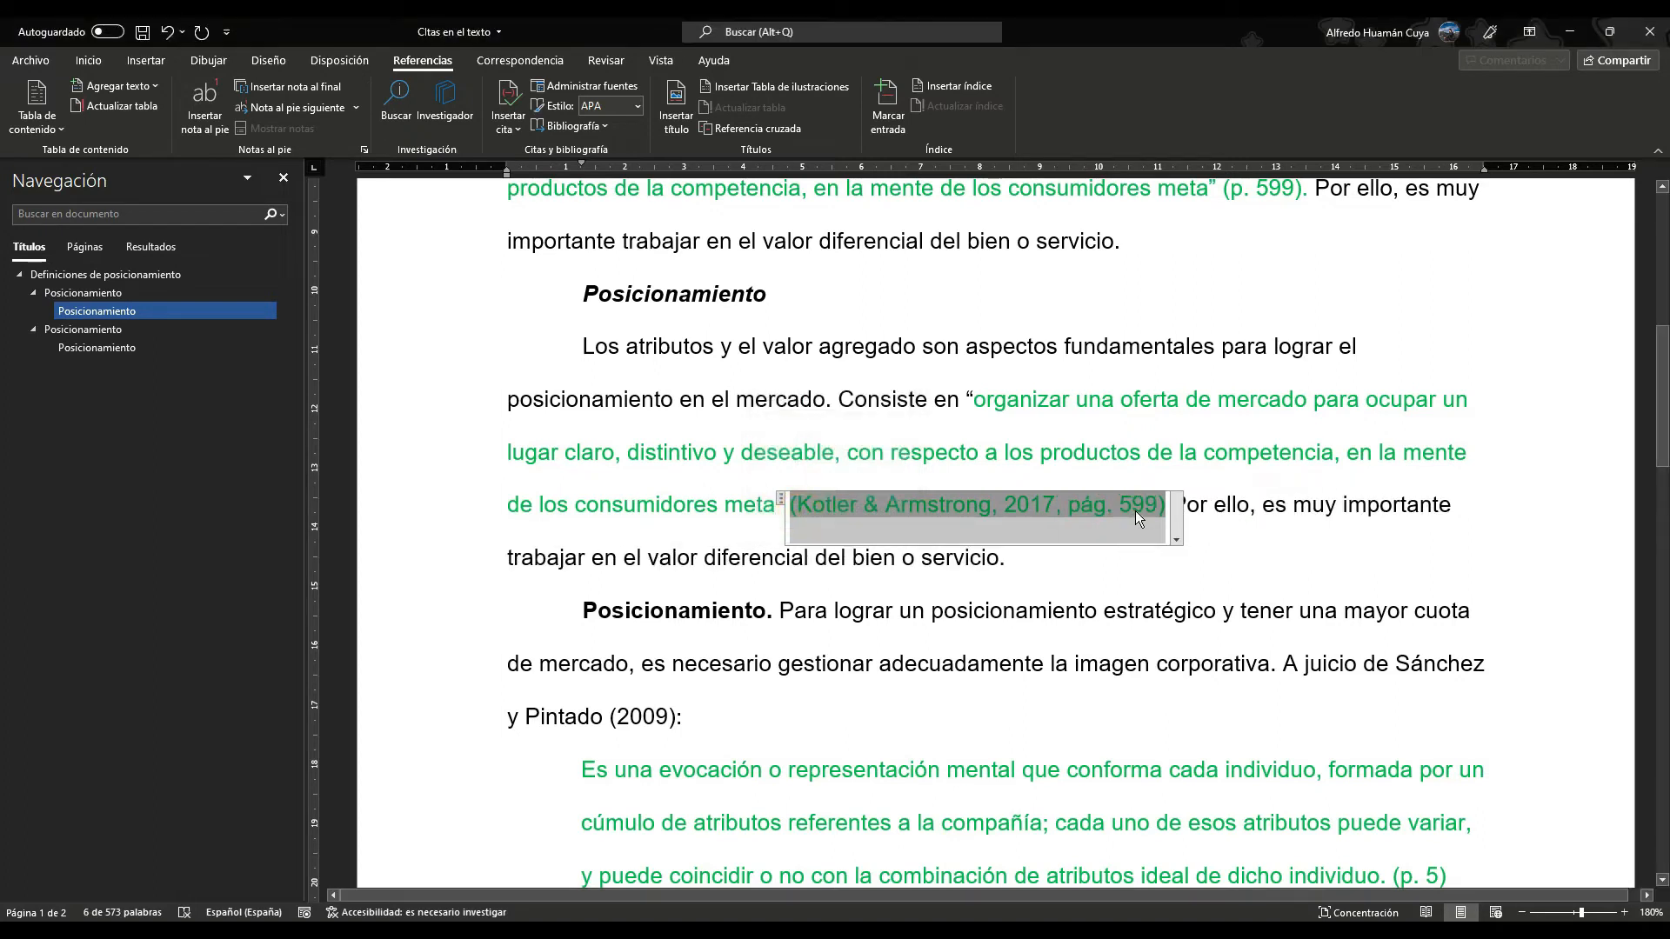
Step: Place a period directly after the parenthetical citation, before "Por ello"
click(1171, 509)
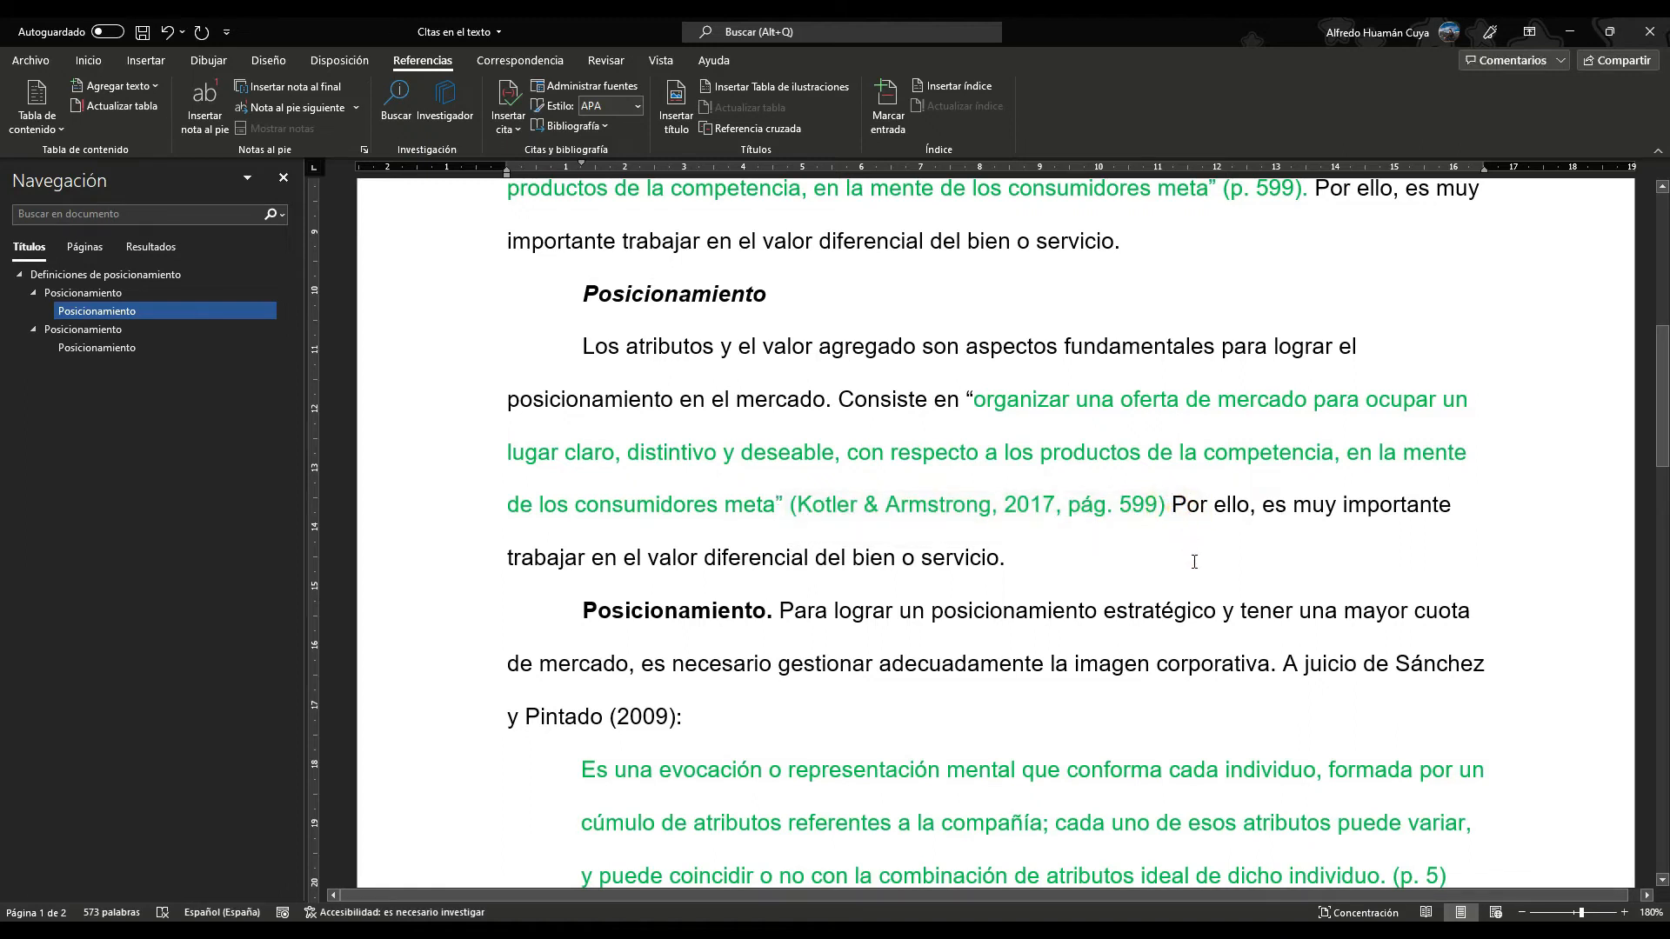
key(BackSpace)
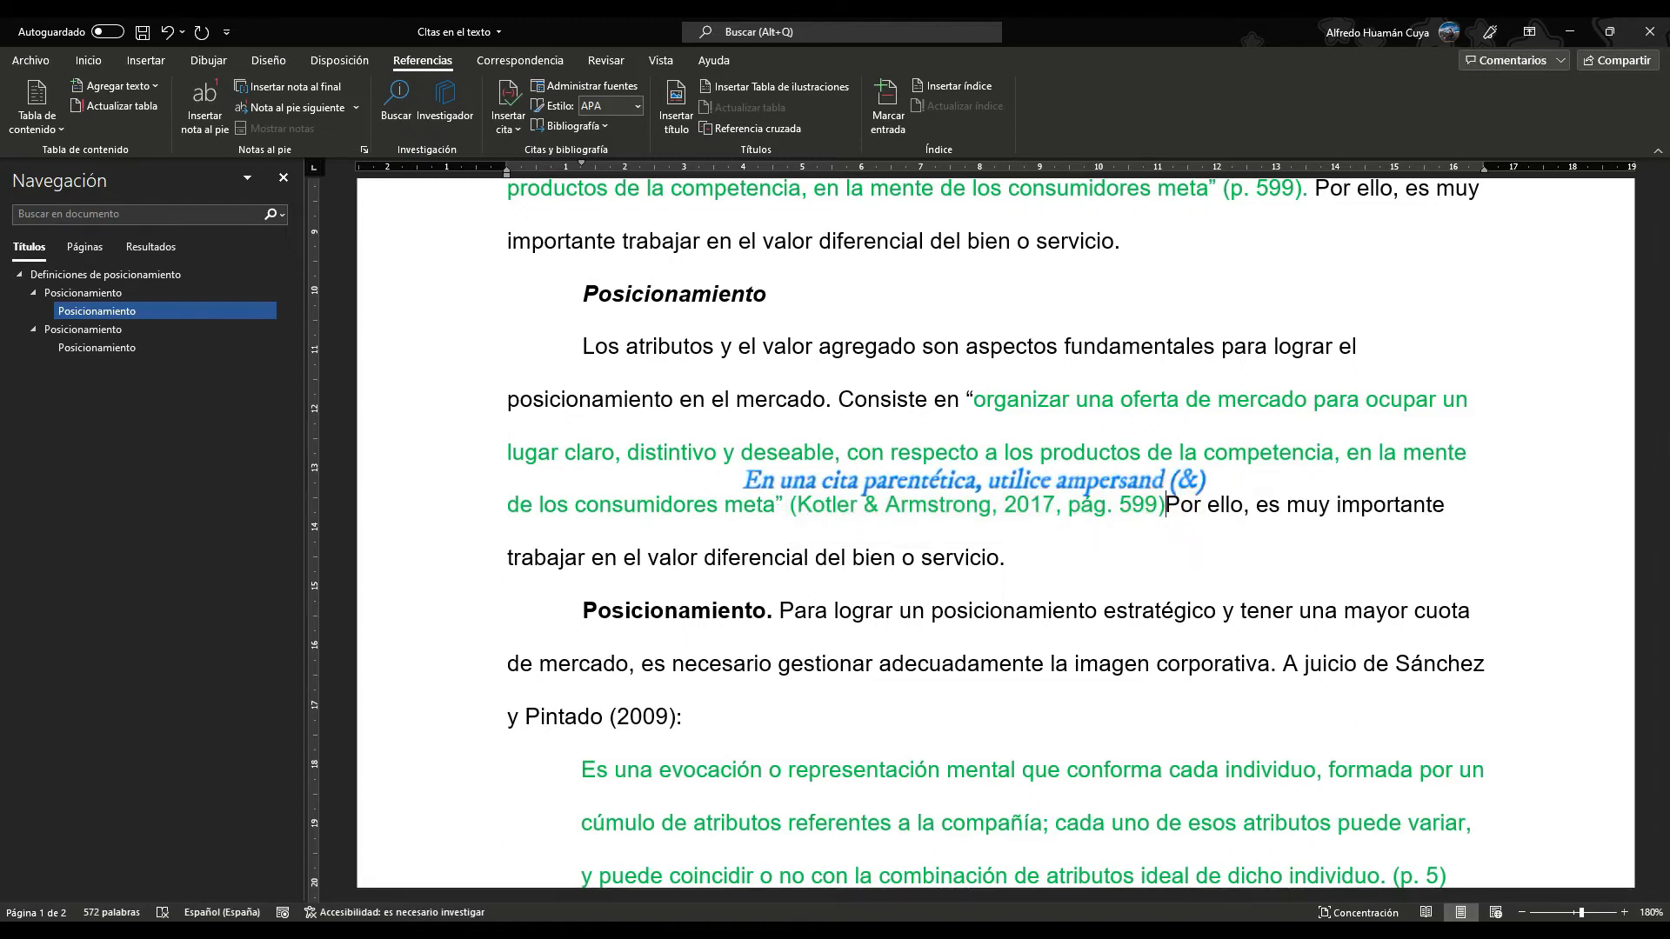
text(.)
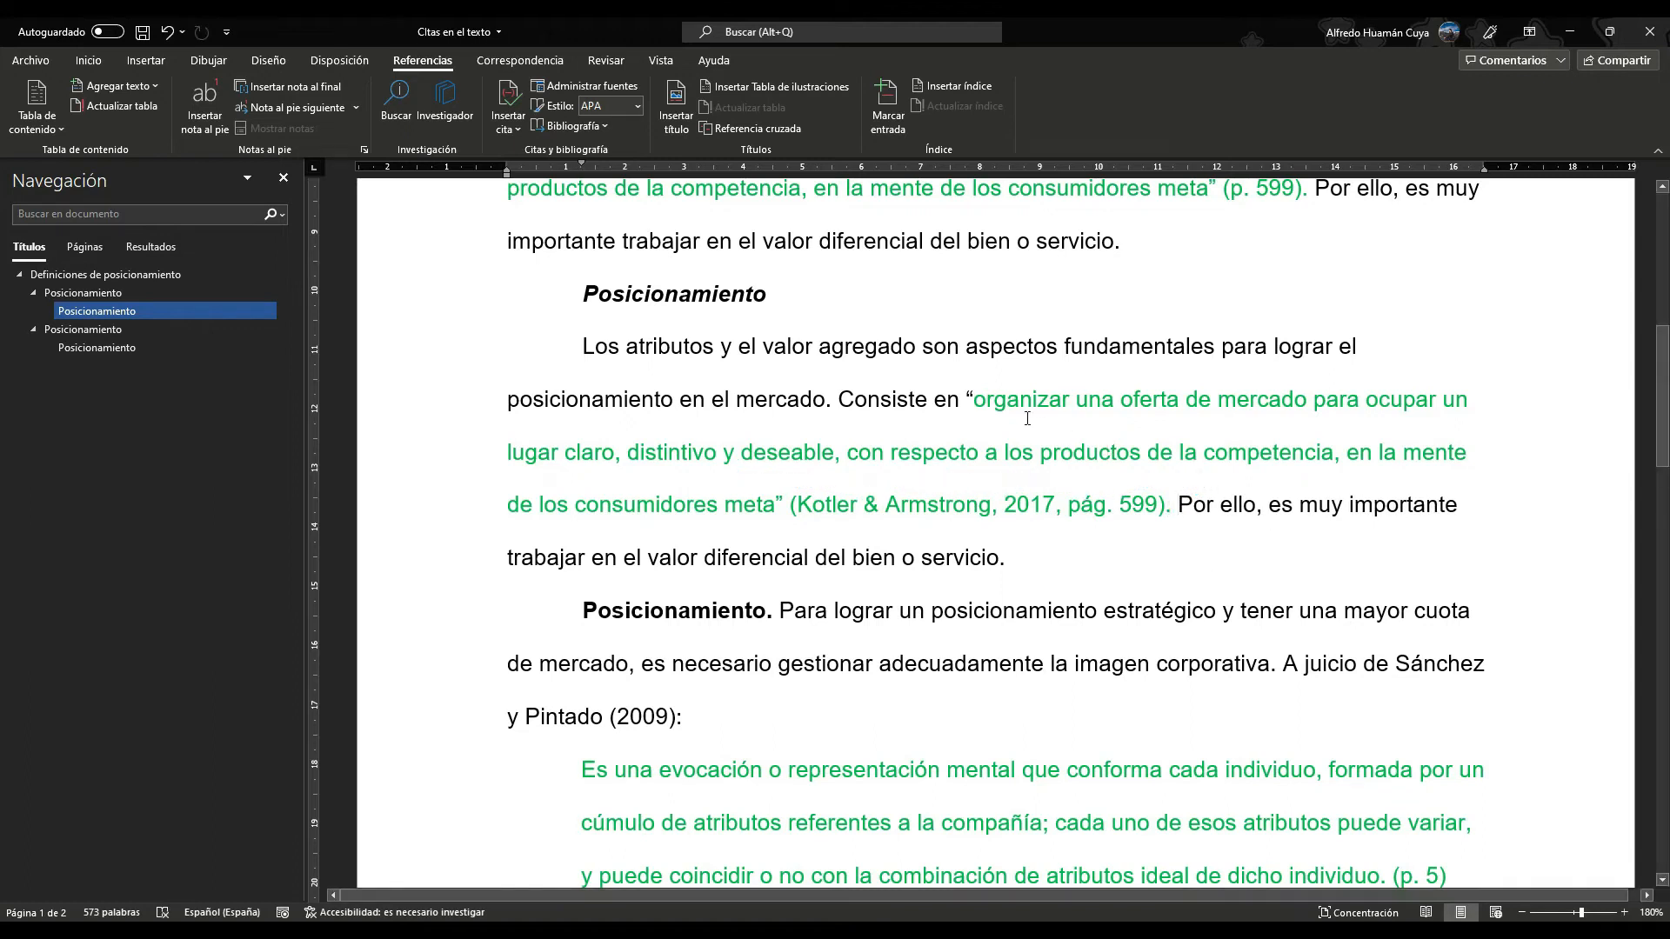
Step: Convert the parenthetical Kotler & Armstrong citation into static text and shorten its page abbreviation to "p."
click(1132, 506)
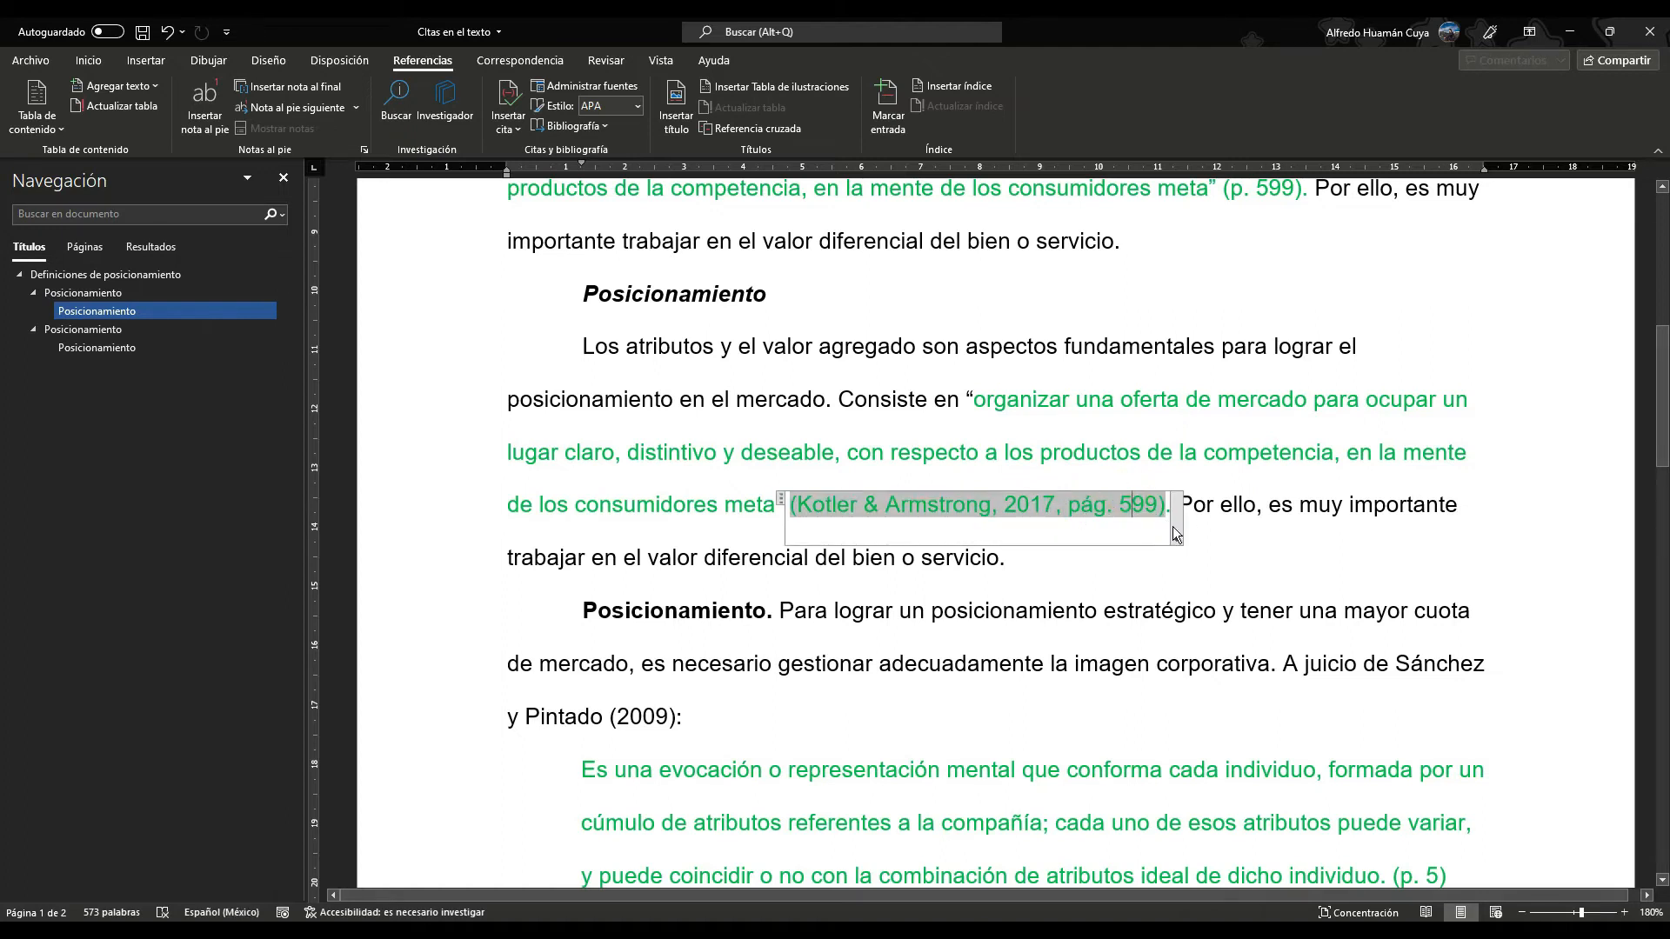
click(1174, 527)
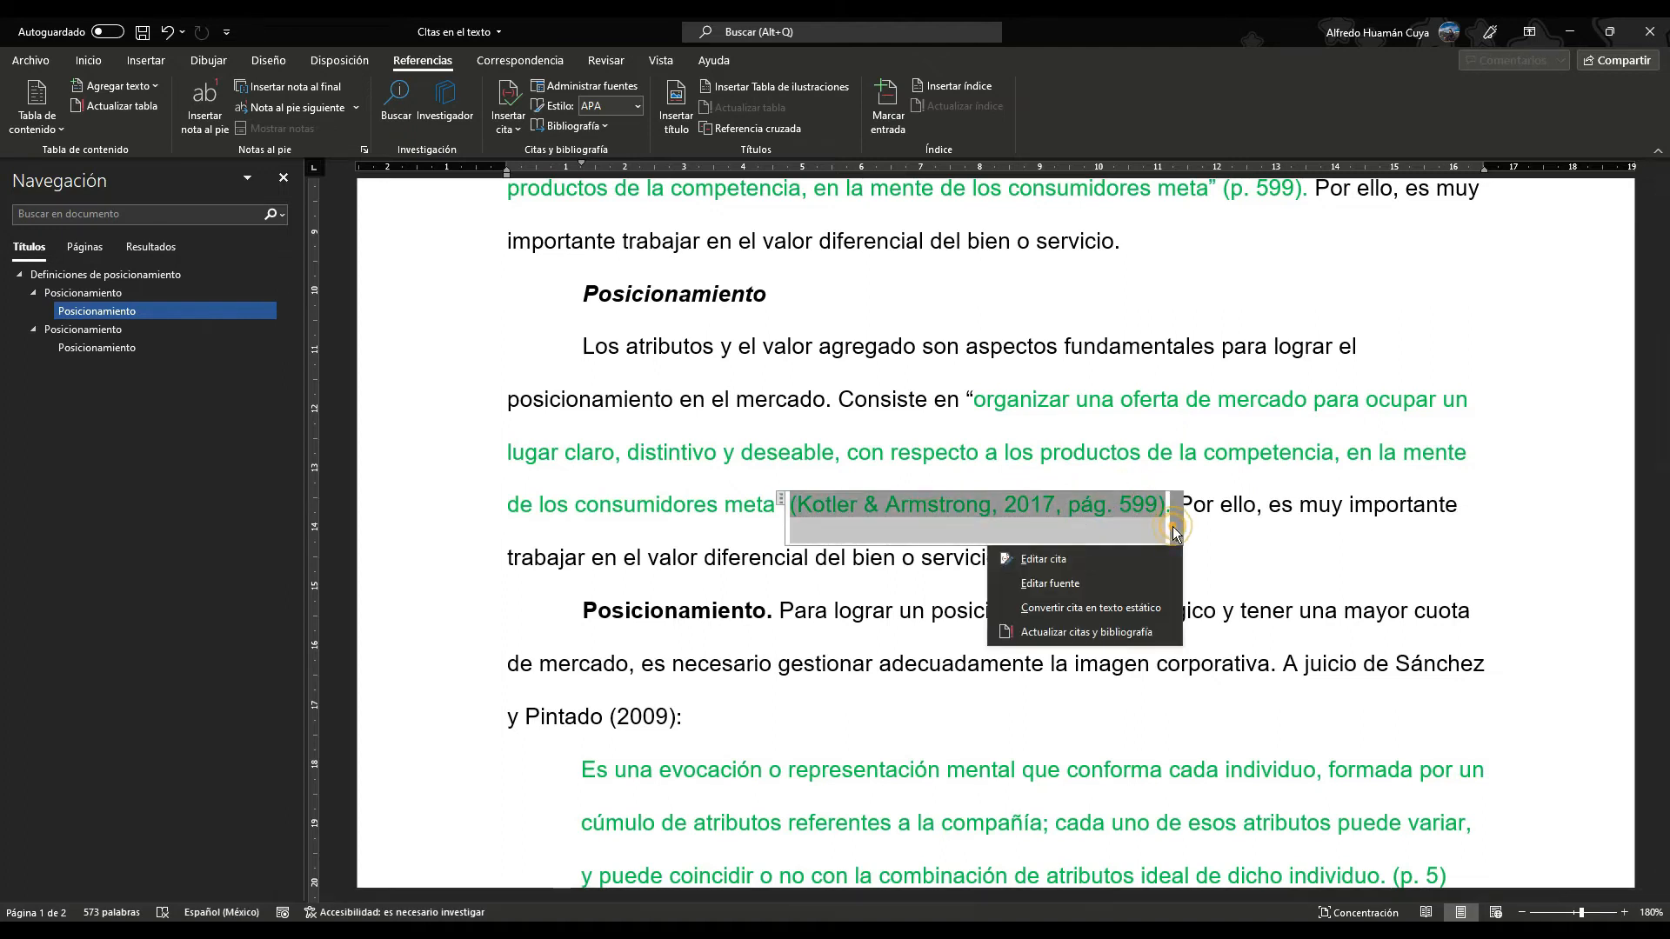
click(1119, 608)
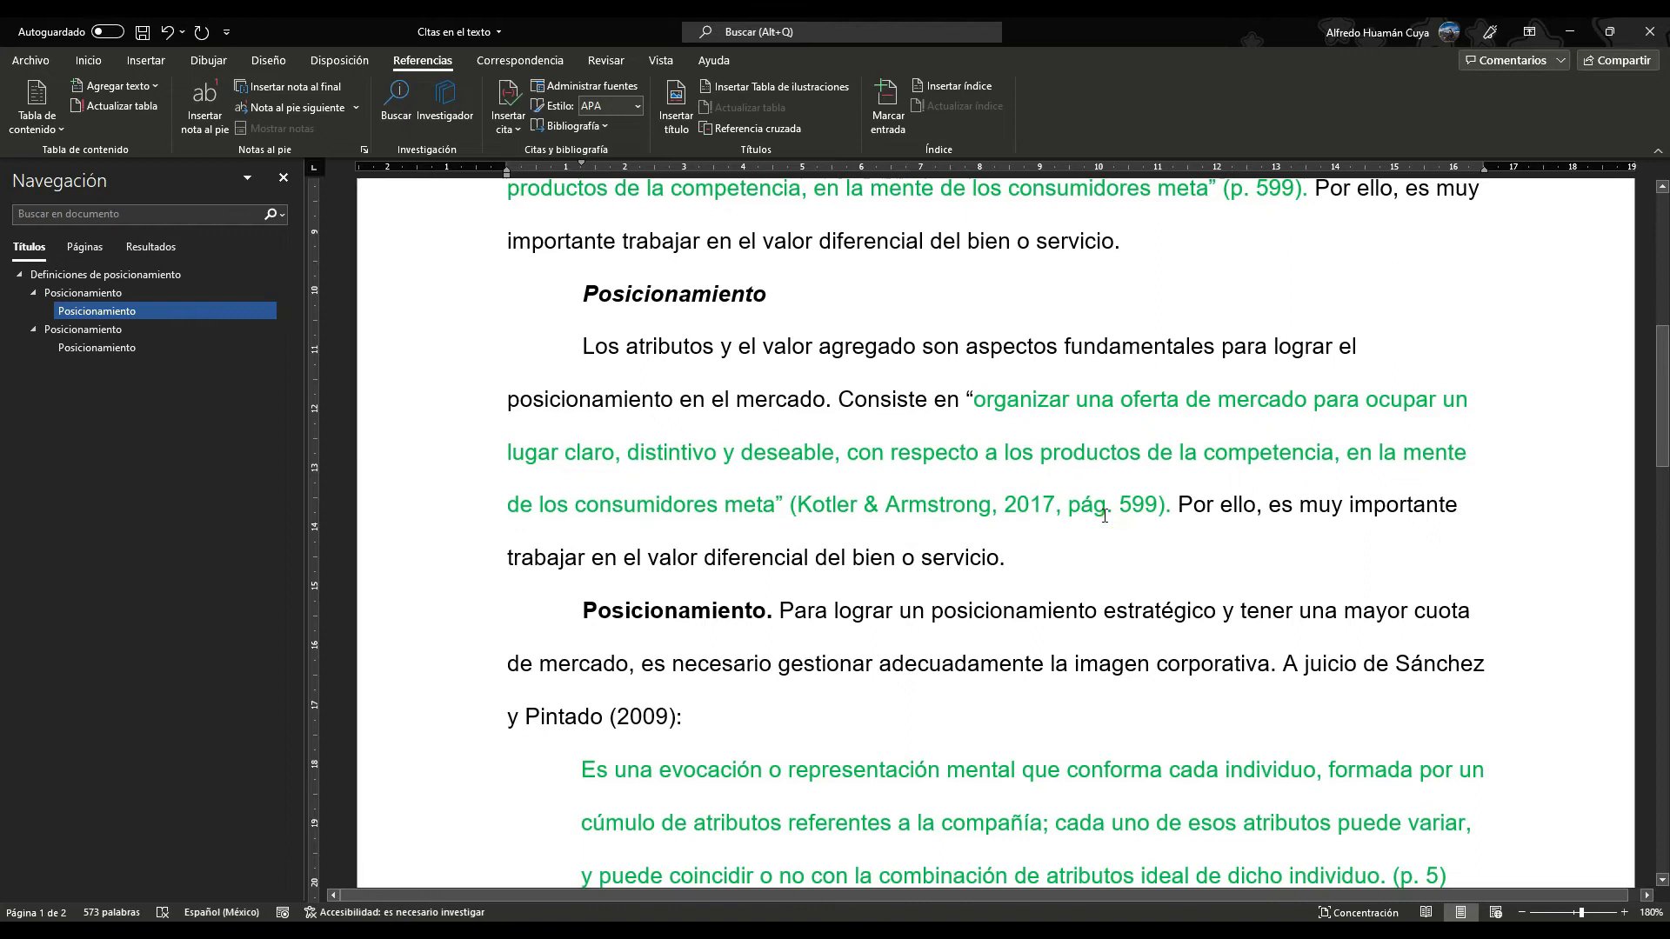
click(1105, 510)
key(BackSpace)
key(BackSpace)
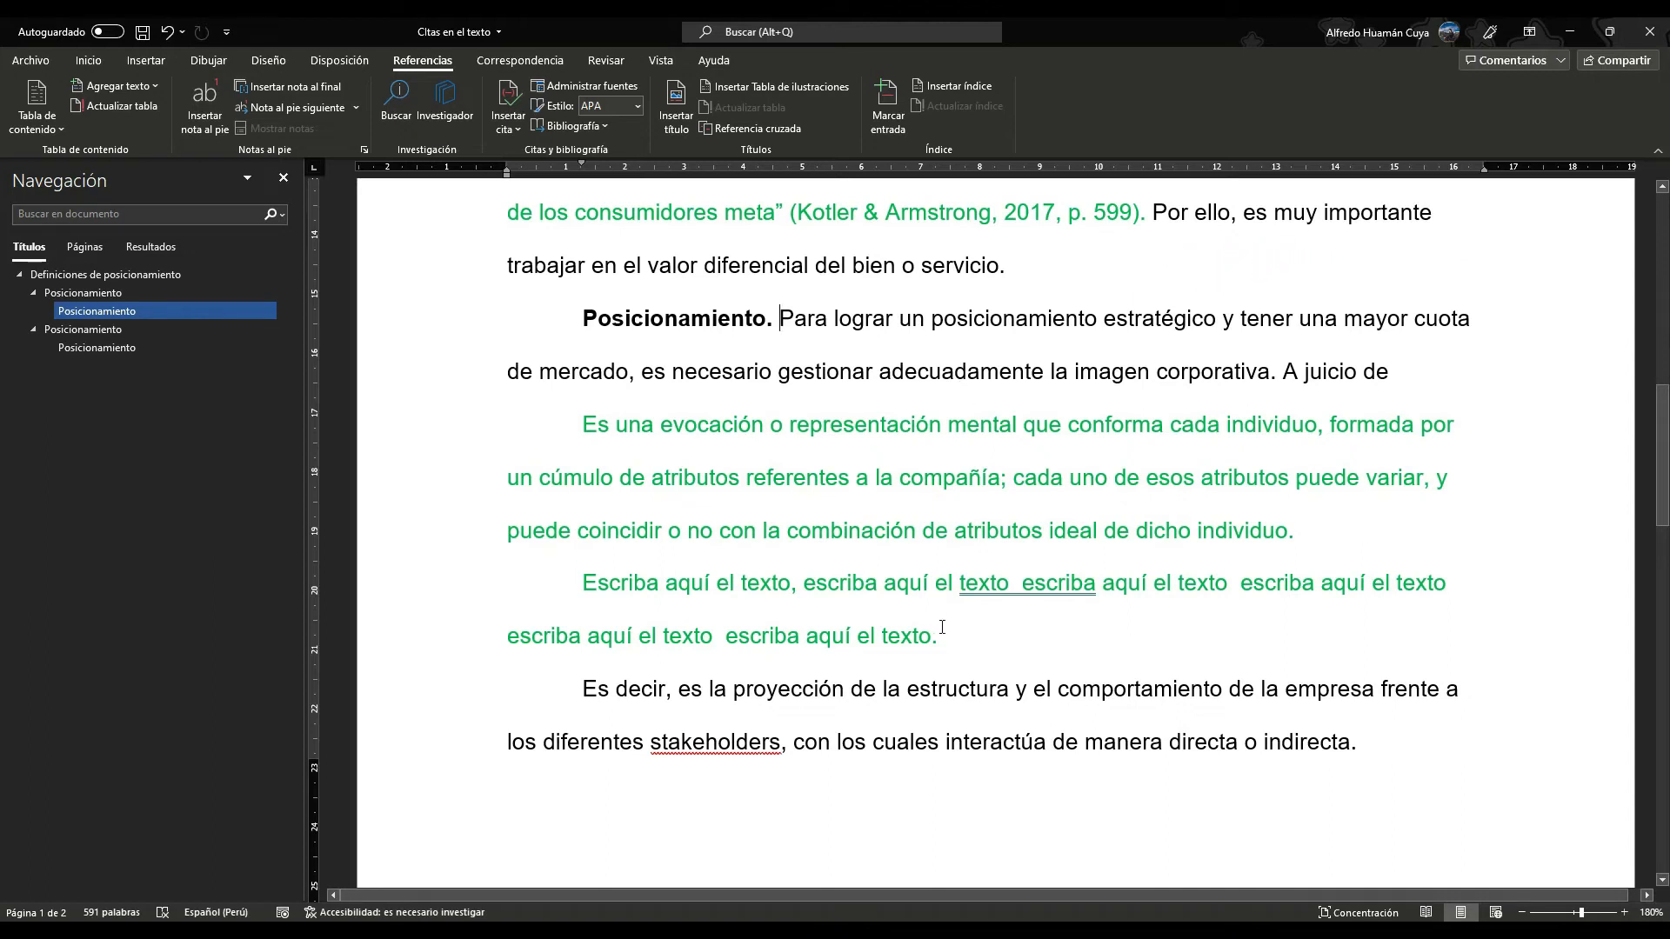
Step: After "A juicio de", cite a new book source with the author's name, title "Concepto de posicionamiento", year 2022 and publisher Pearson
drag(942, 636, 584, 426)
click(921, 557)
click(1395, 373)
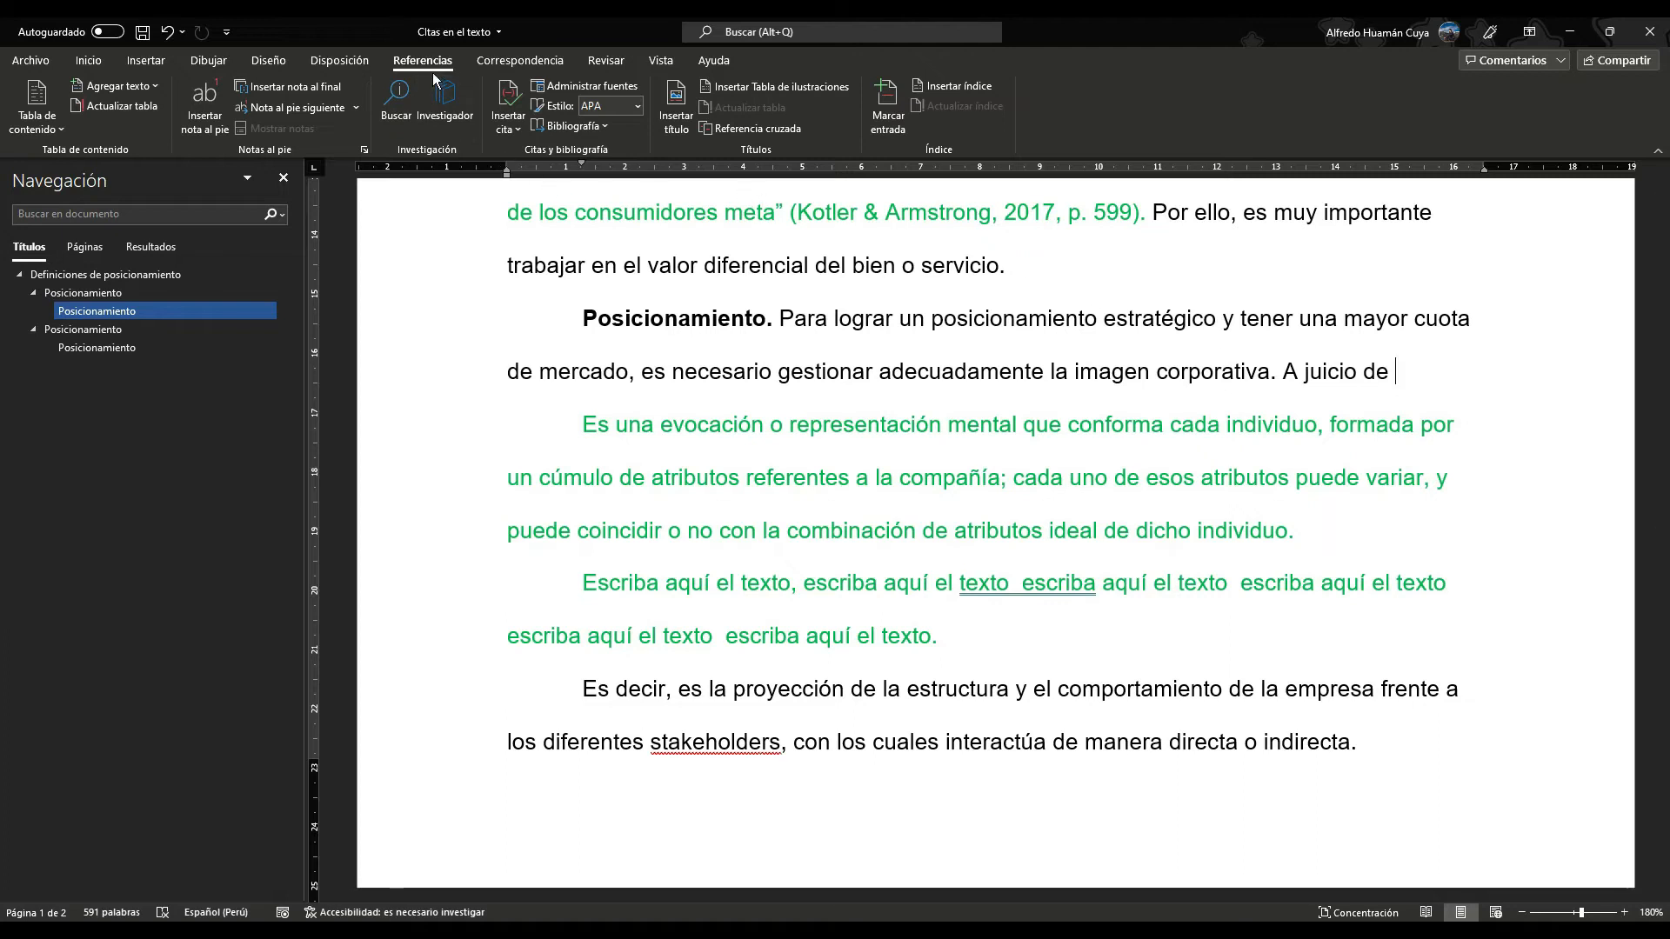
click(498, 122)
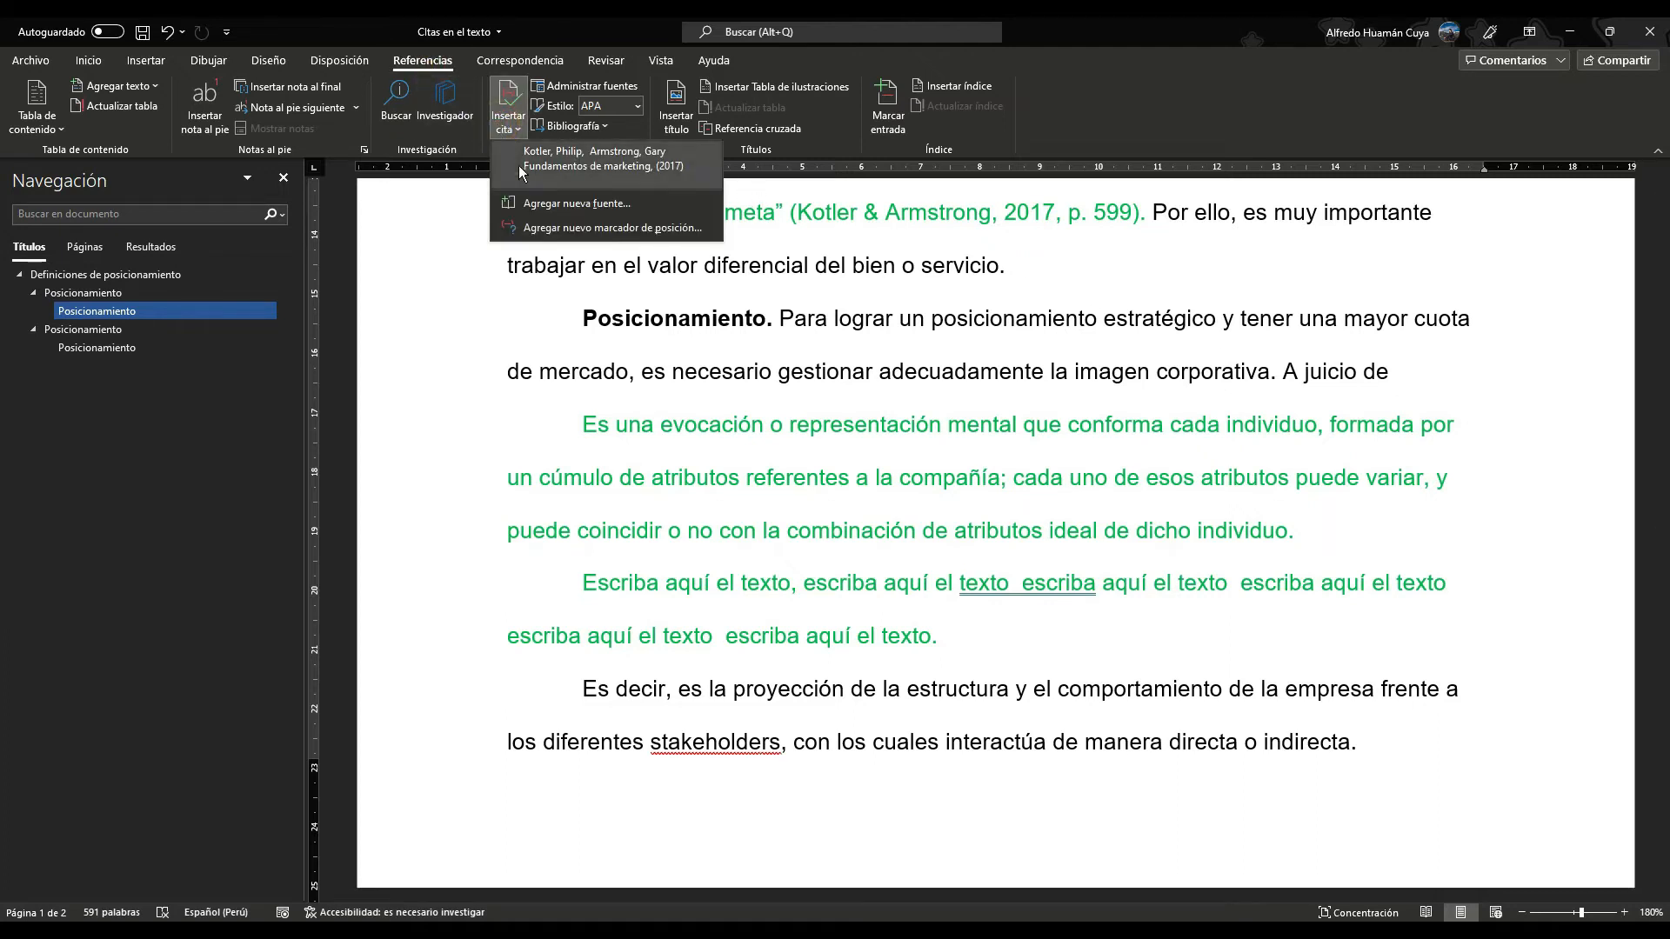
click(548, 203)
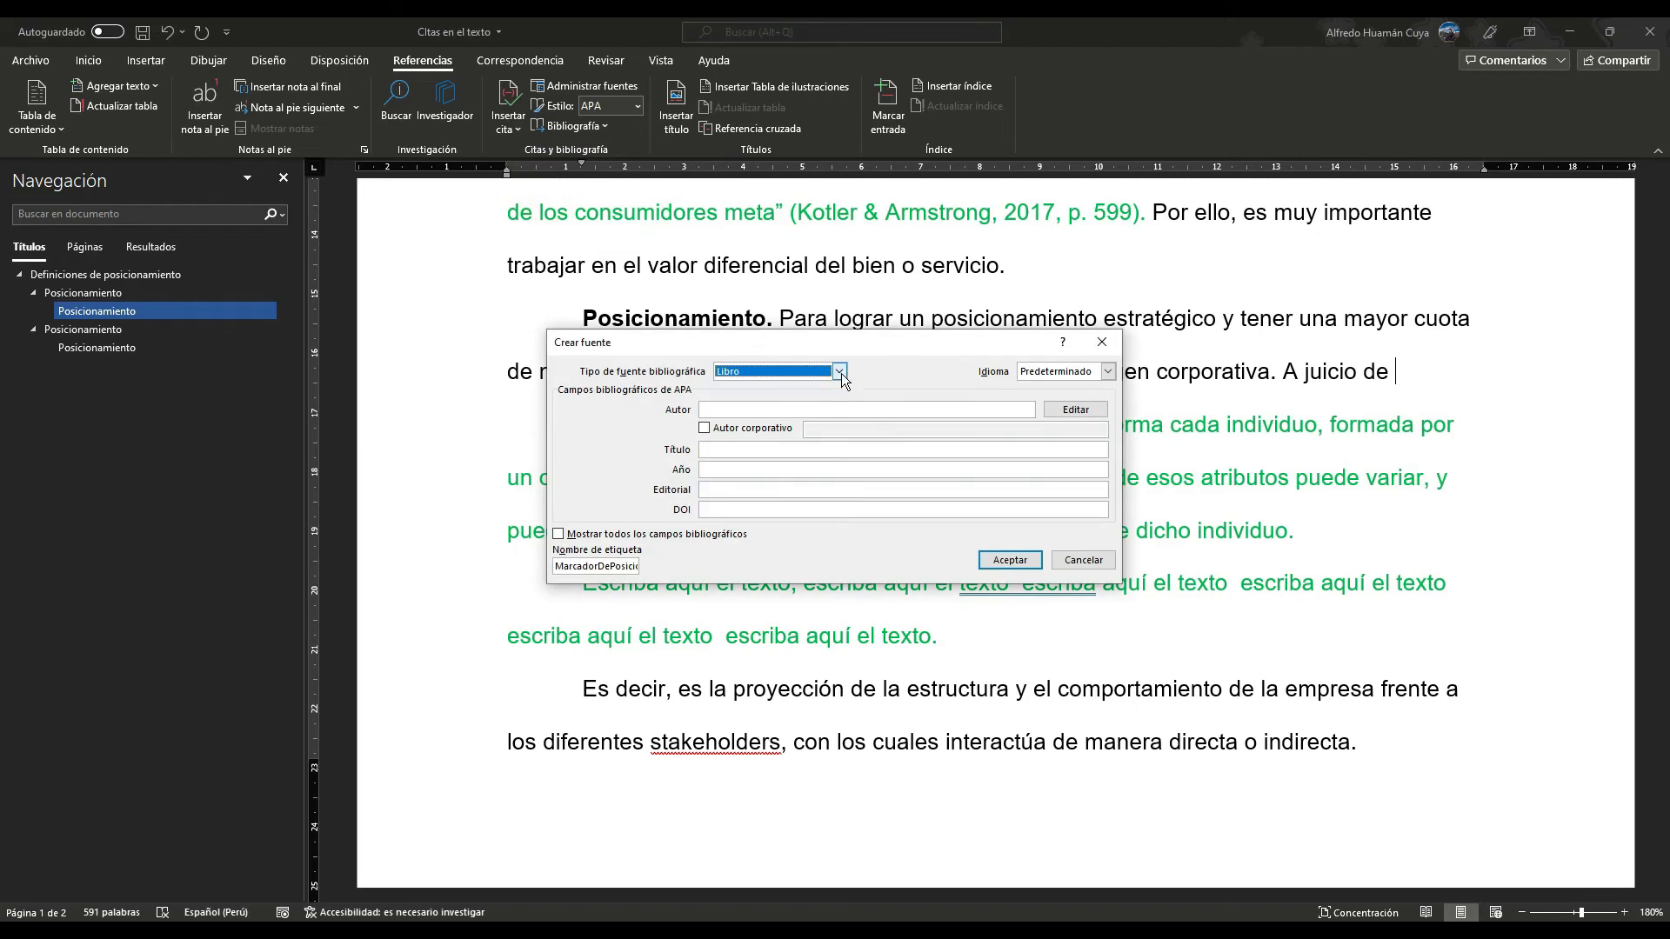
click(1074, 409)
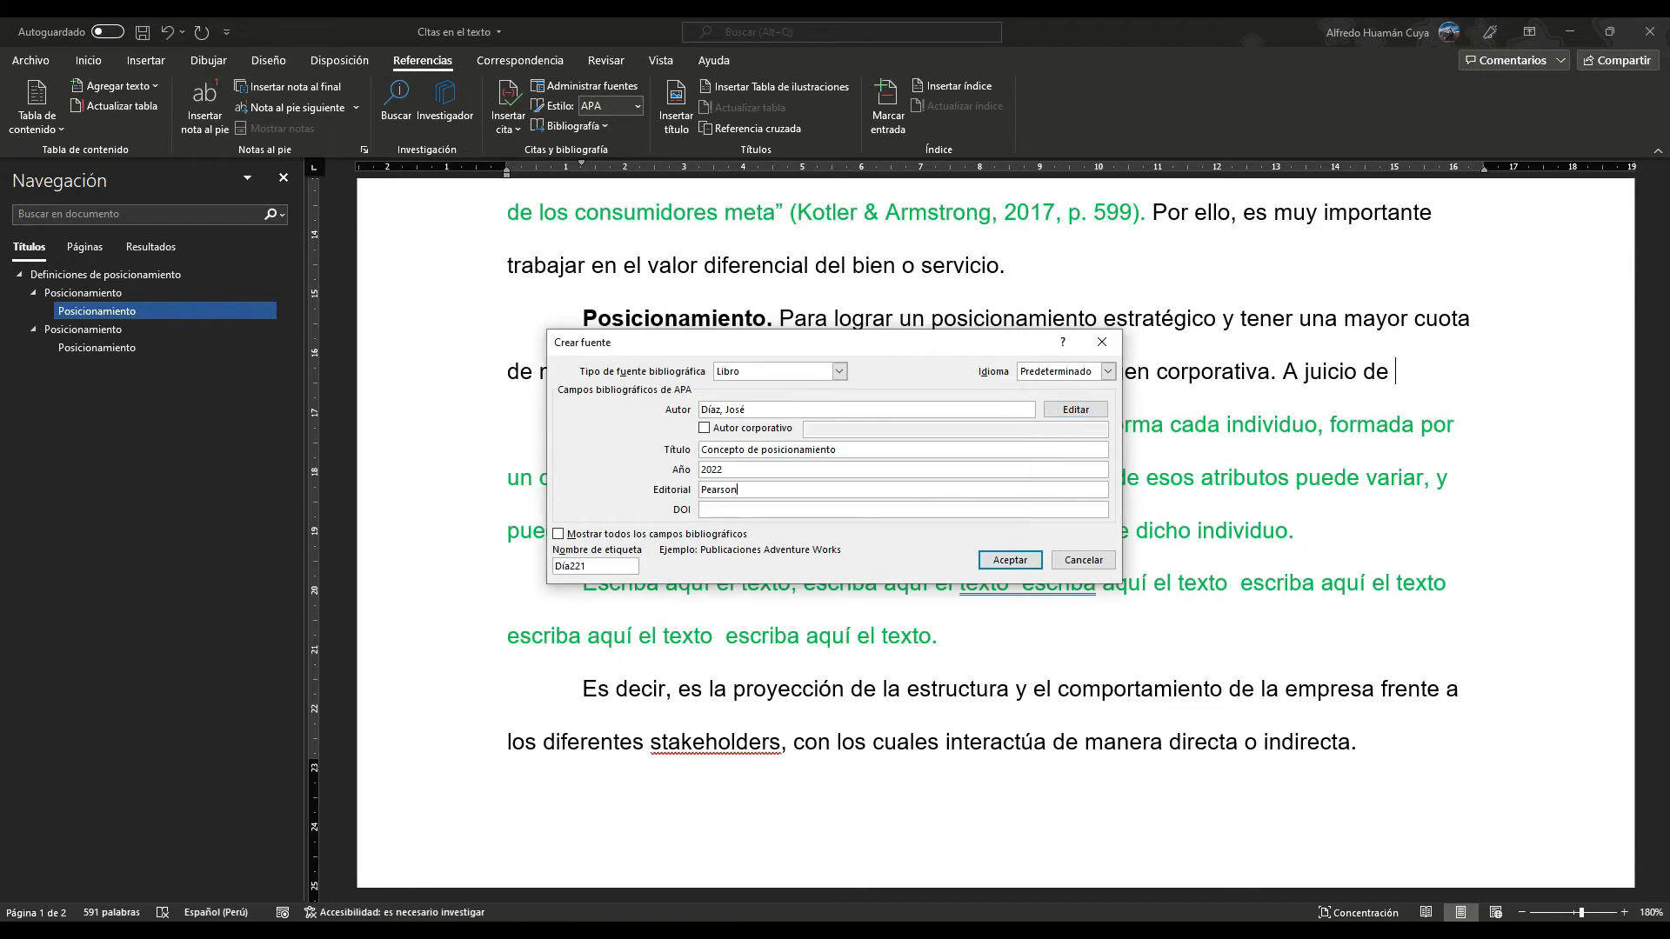
click(1009, 560)
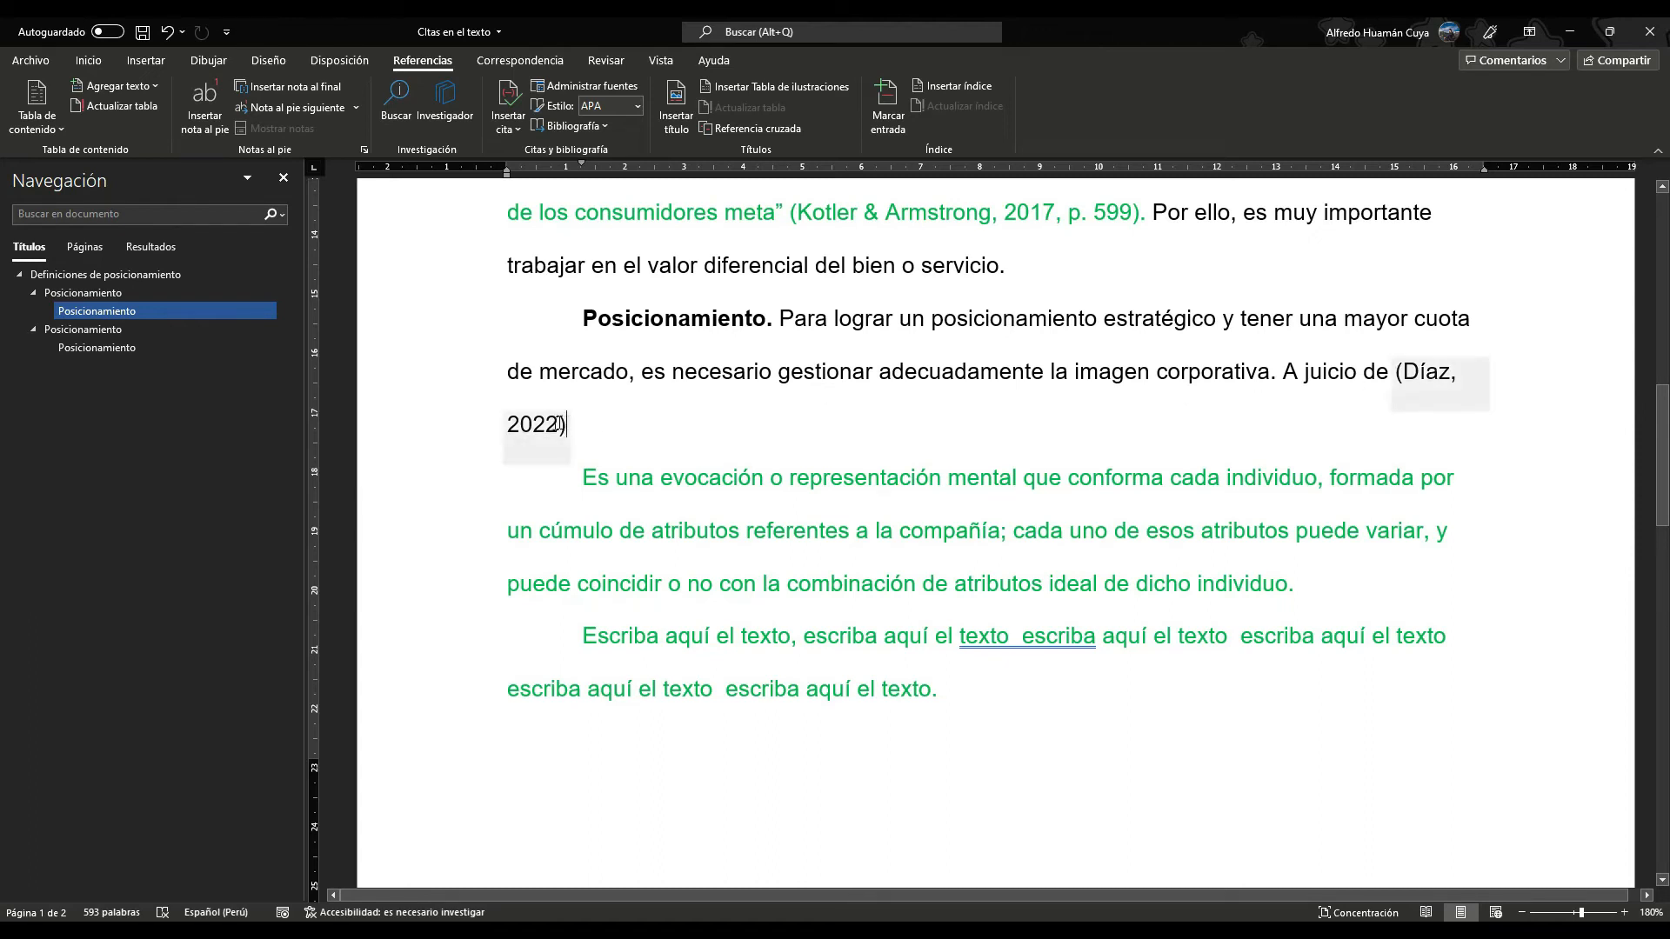
Step: Convert the new 2022 book citation into static text
click(574, 431)
right_click(574, 431)
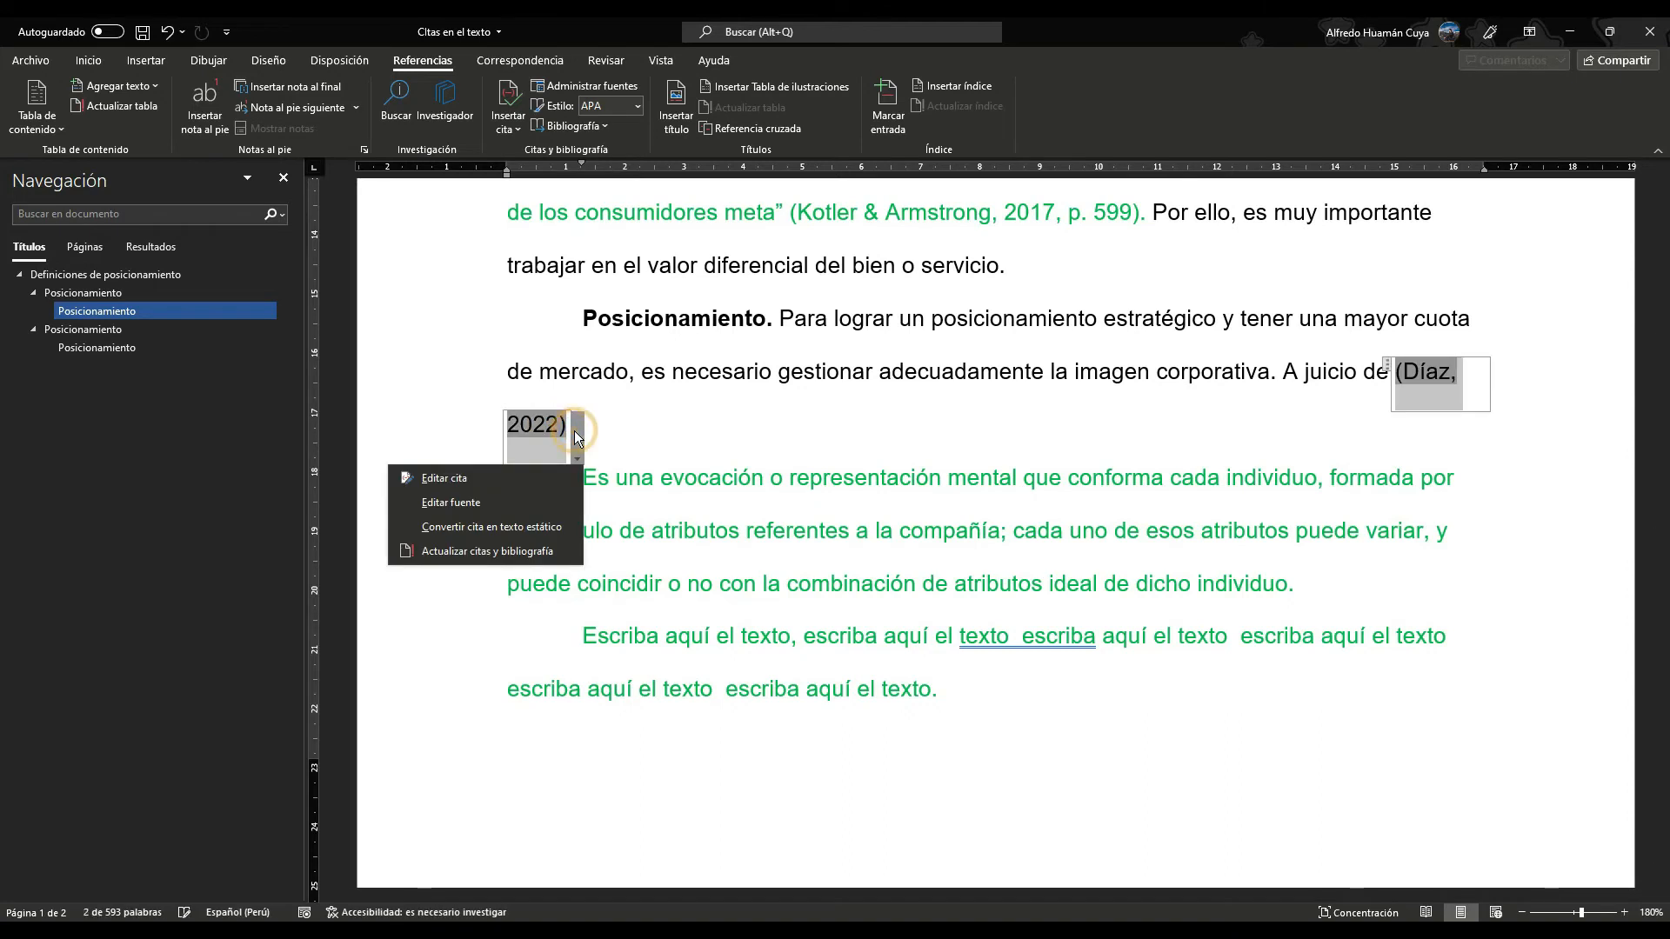
click(525, 529)
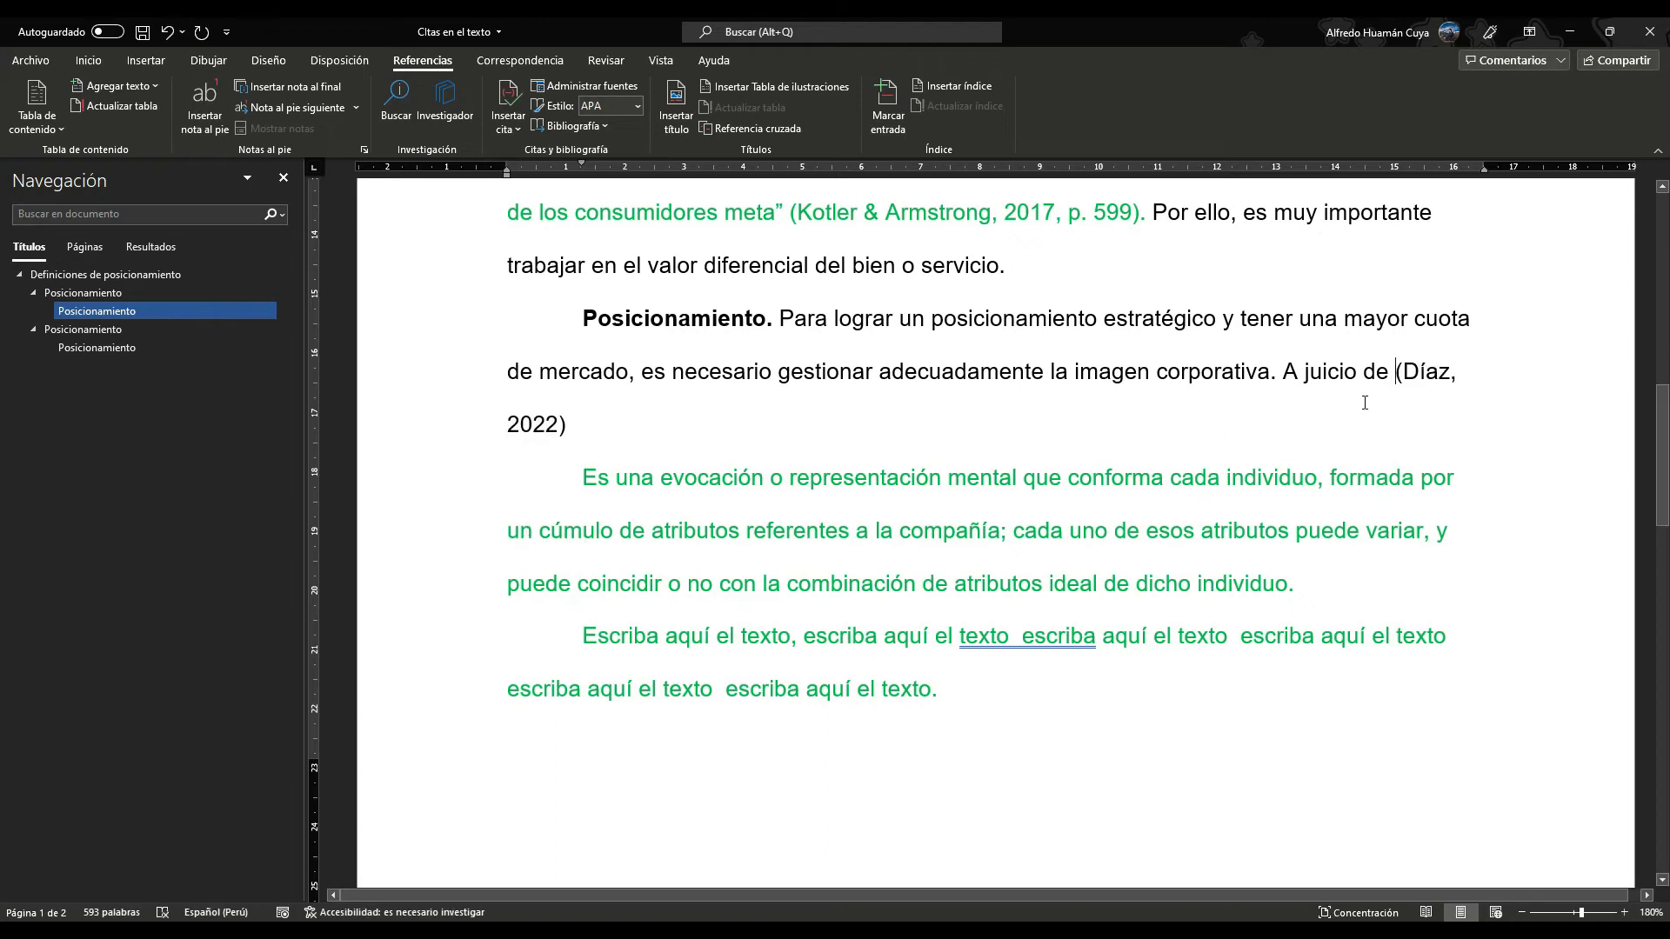
Step: Rewrite the 2022 citation in narrative form, with parentheses around the year only and a colon after it
key(BackSpace)
click(1455, 382)
click(510, 424)
text(()
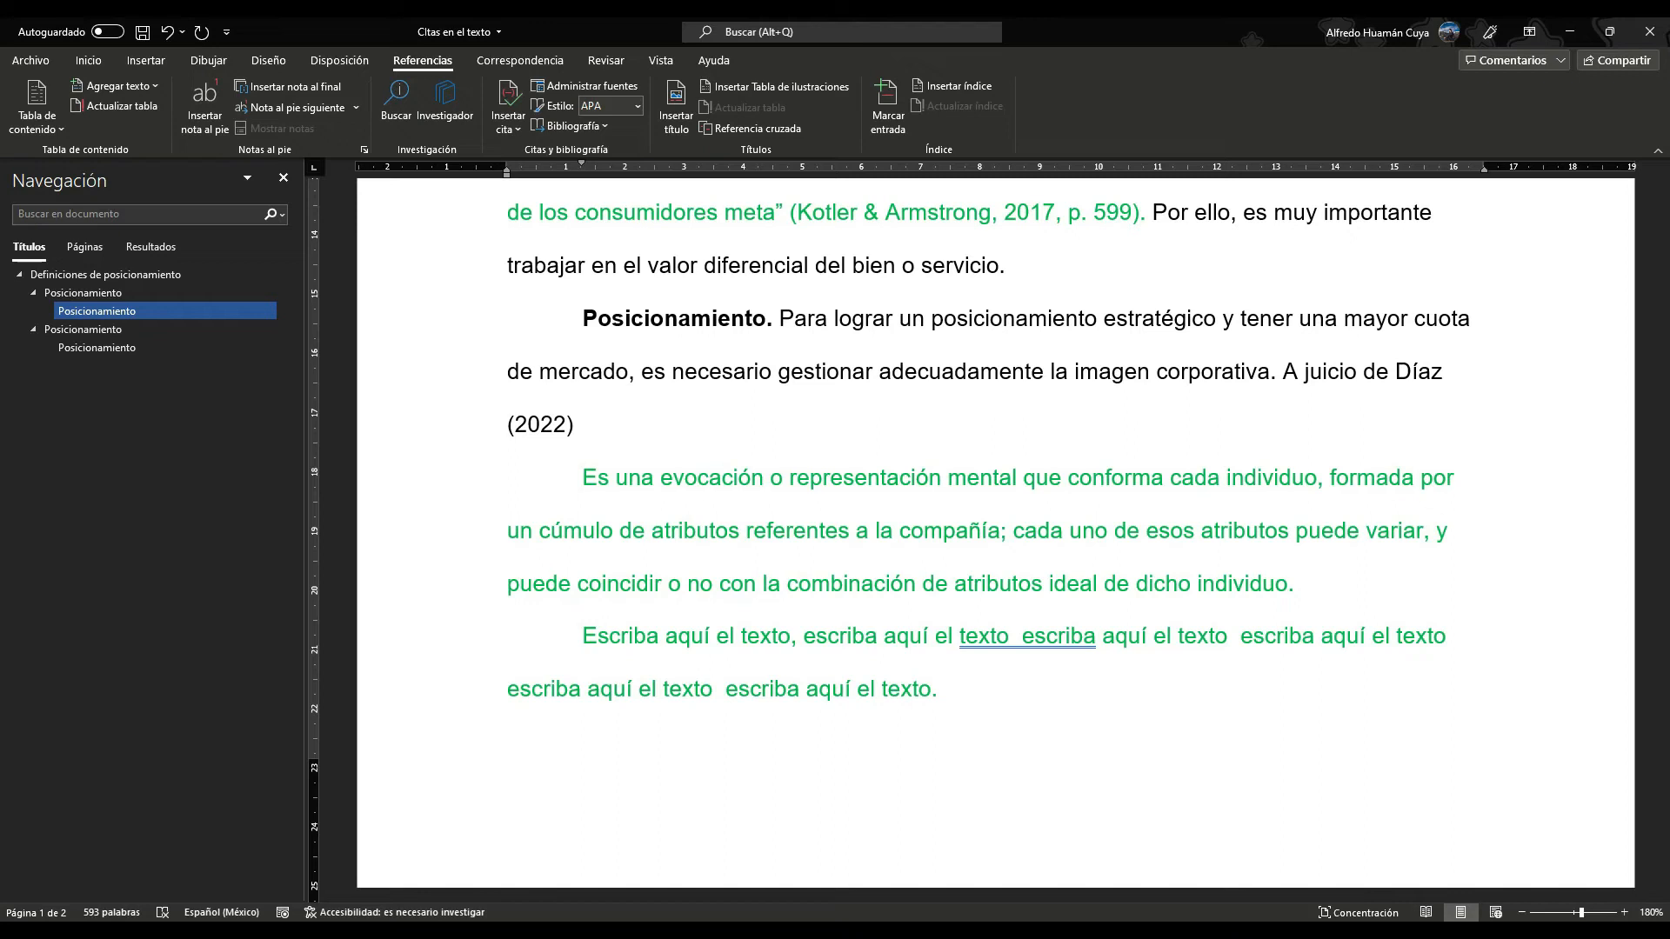
text(:)
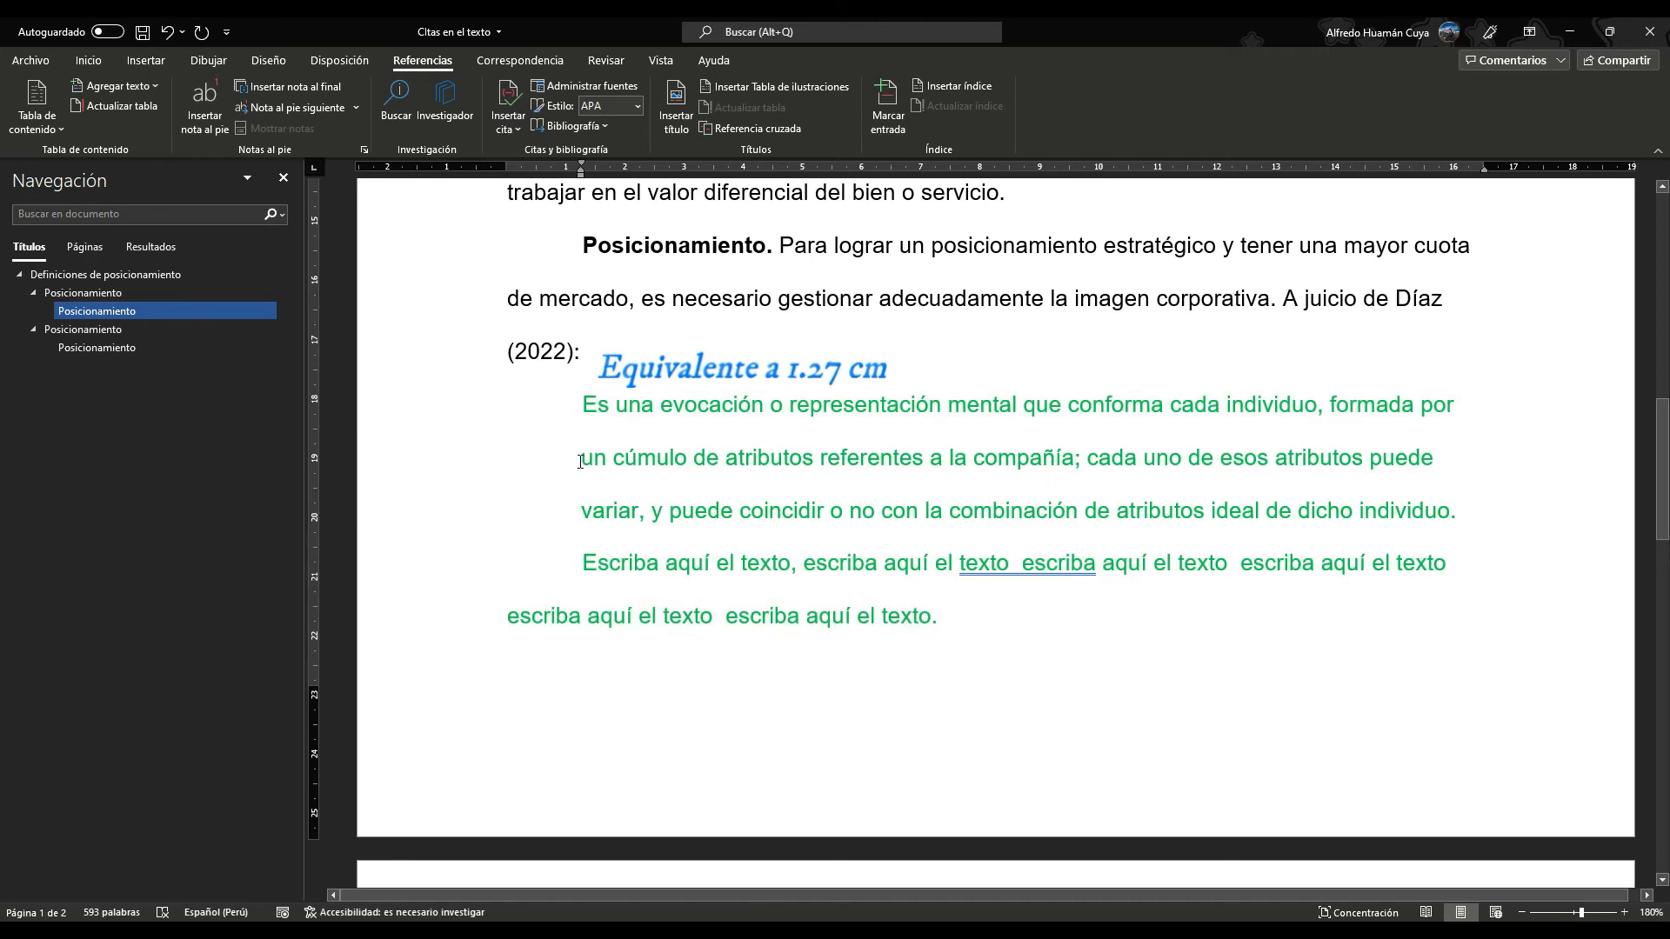
Step: Indent the placeholder second paragraph of the 2022 block quotation one more level, and add the page reference "(p. 5)" to the quotation
click(579, 564)
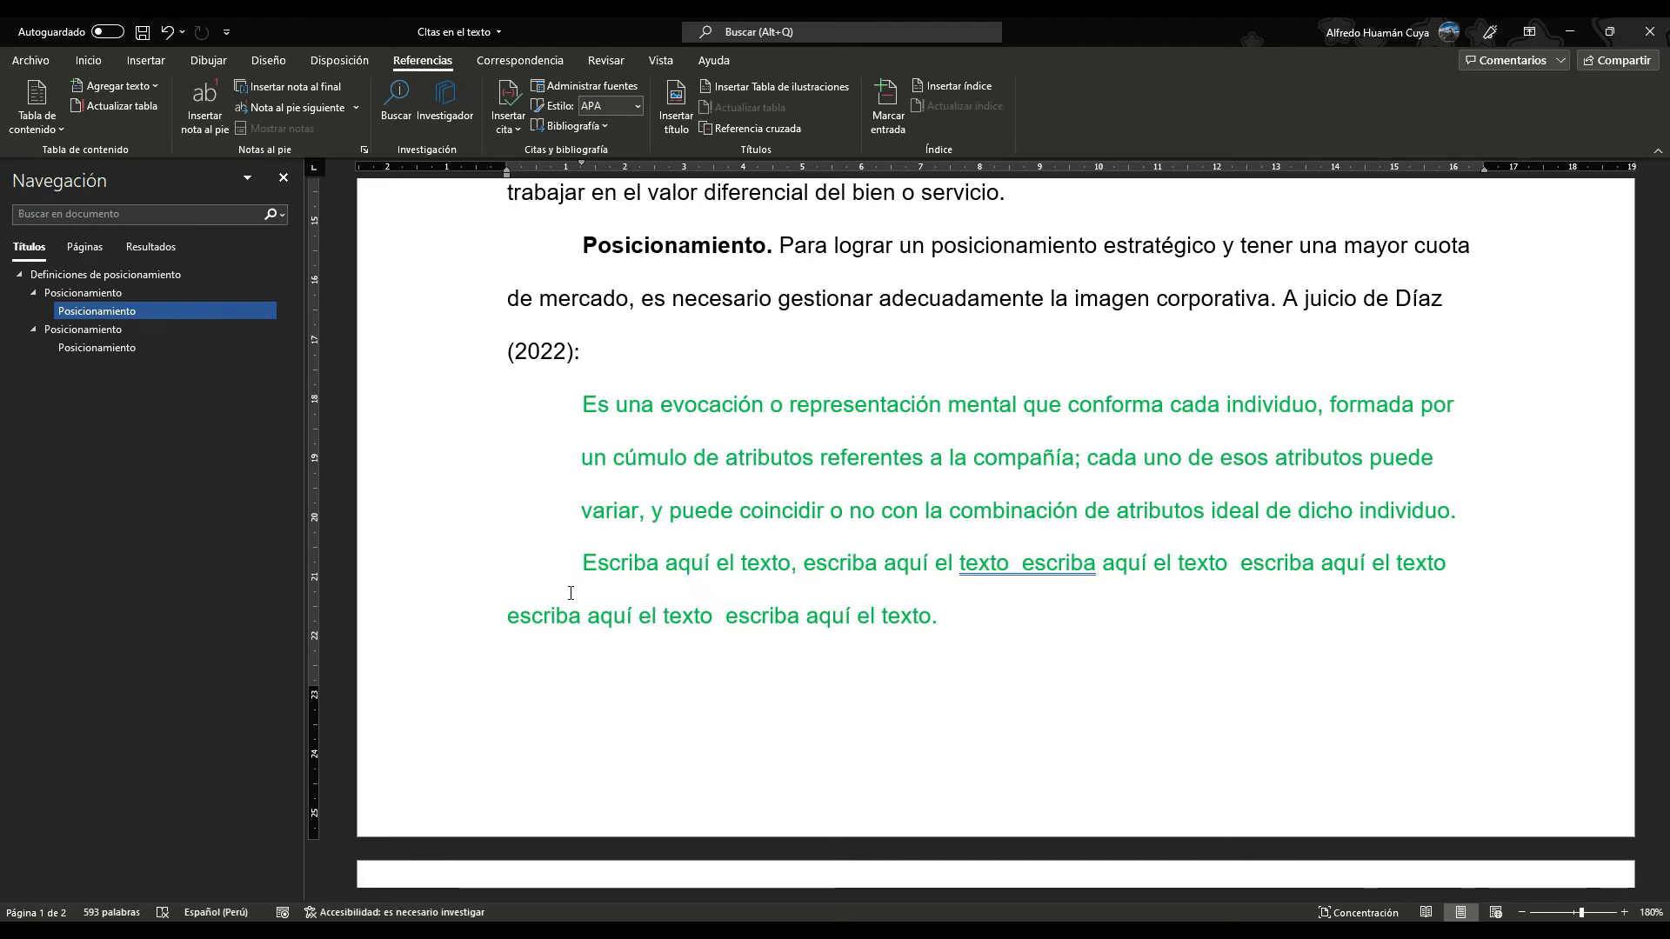
triple_click(717, 615)
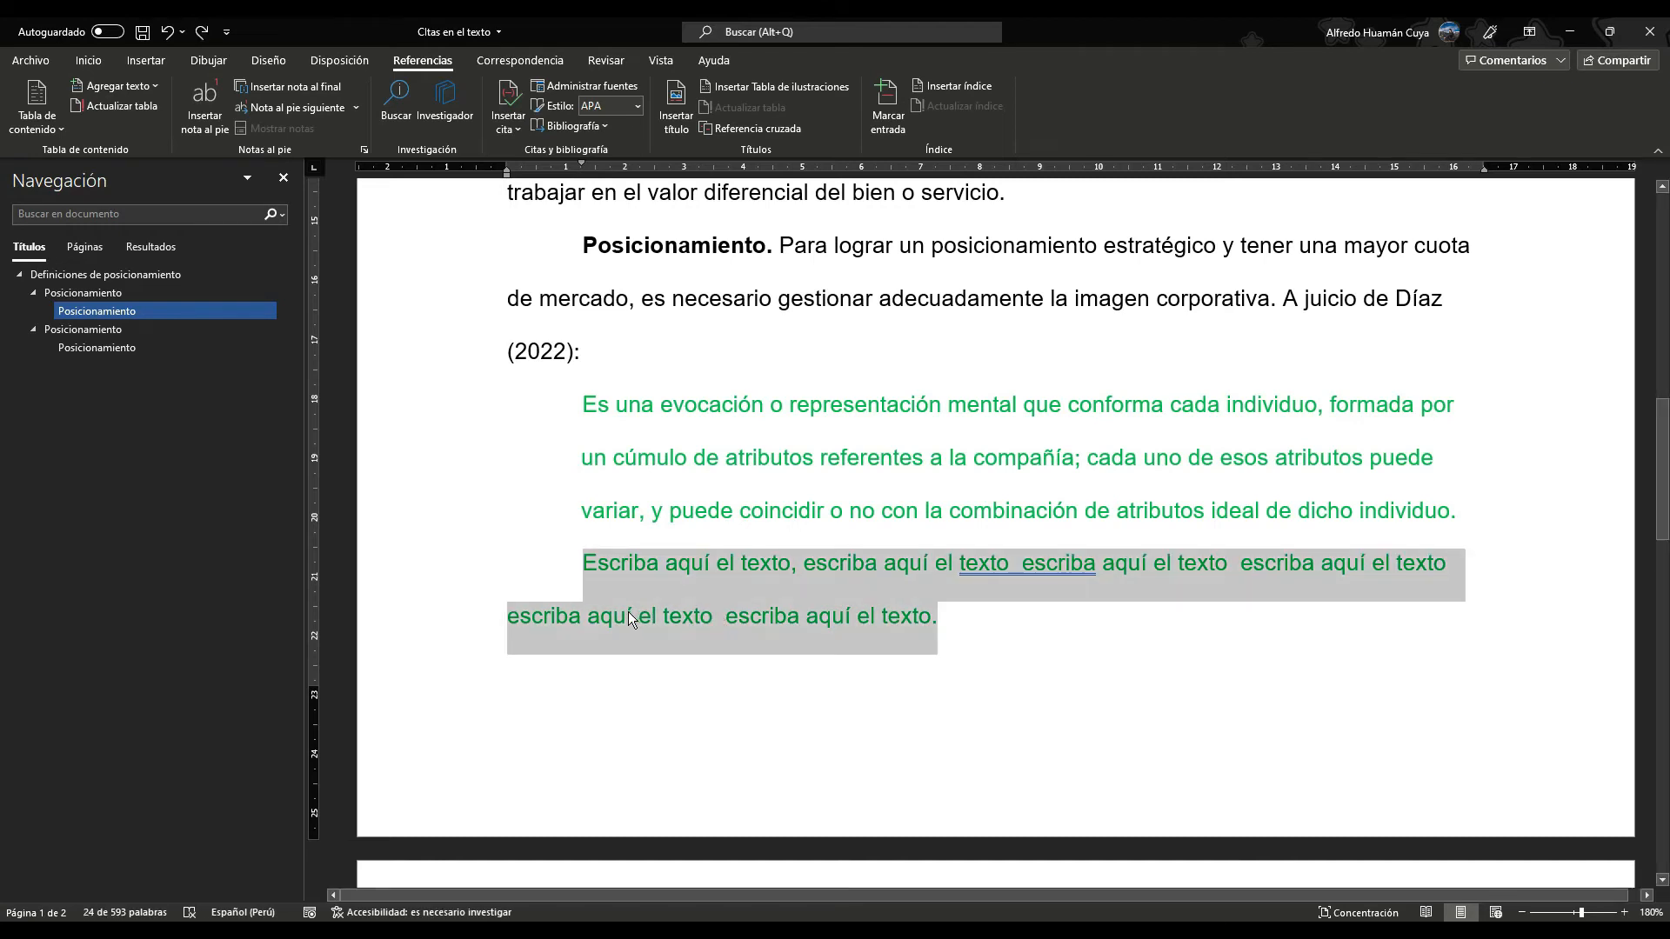
click(805, 588)
drag(990, 633, 617, 584)
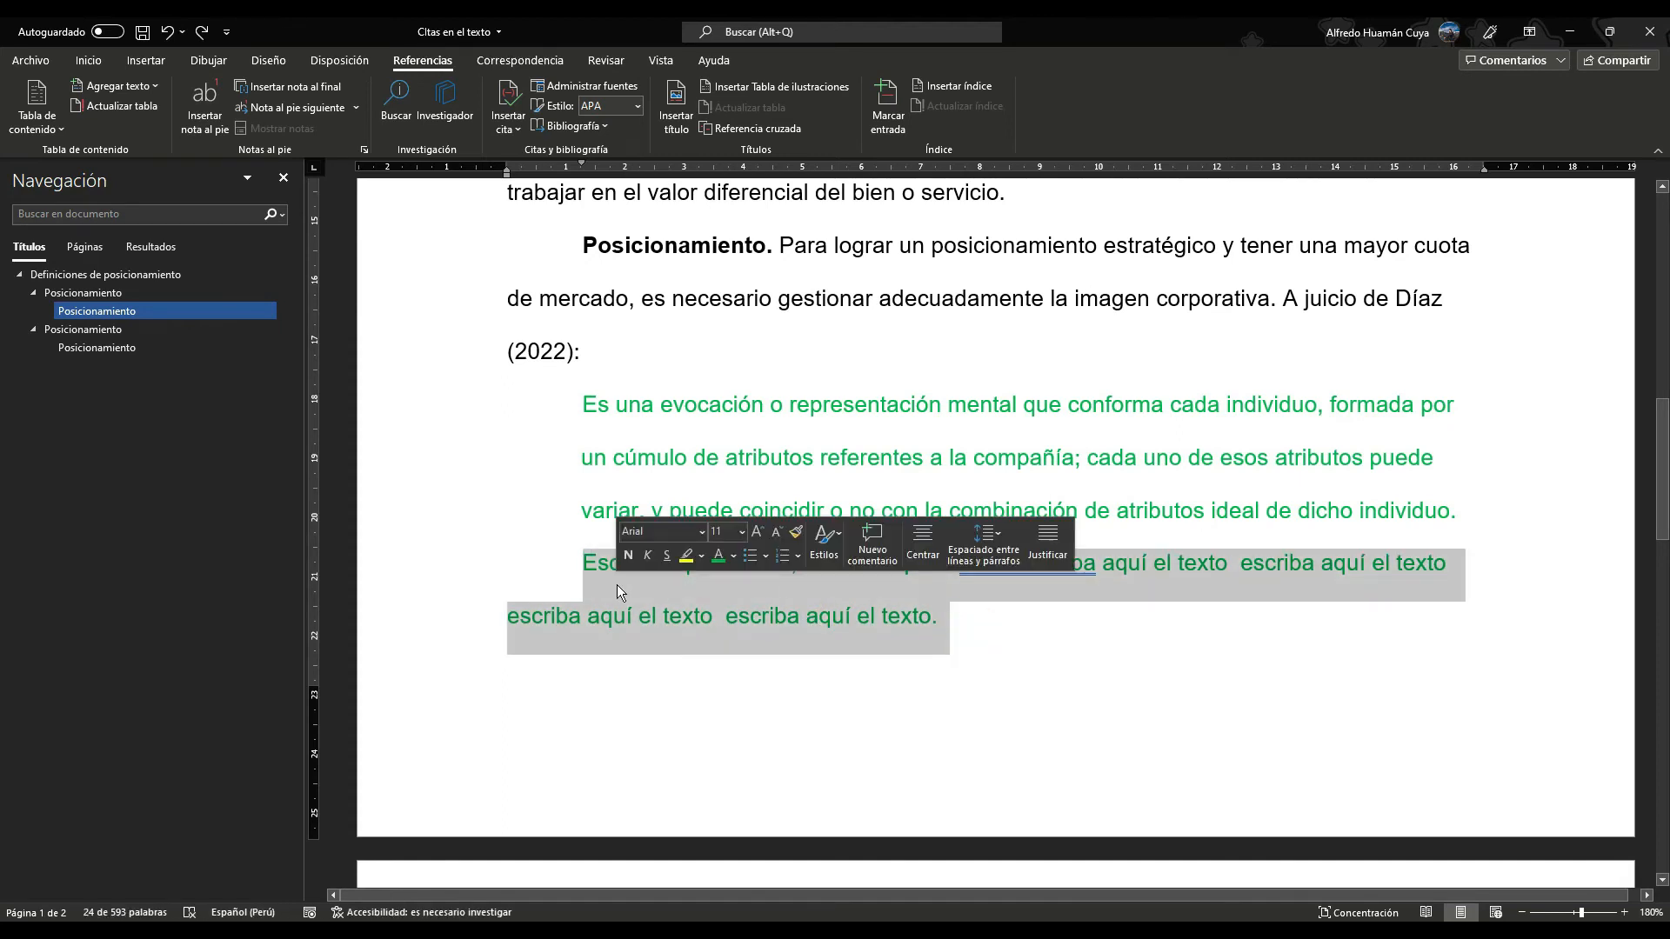
key(Tab)
click(654, 564)
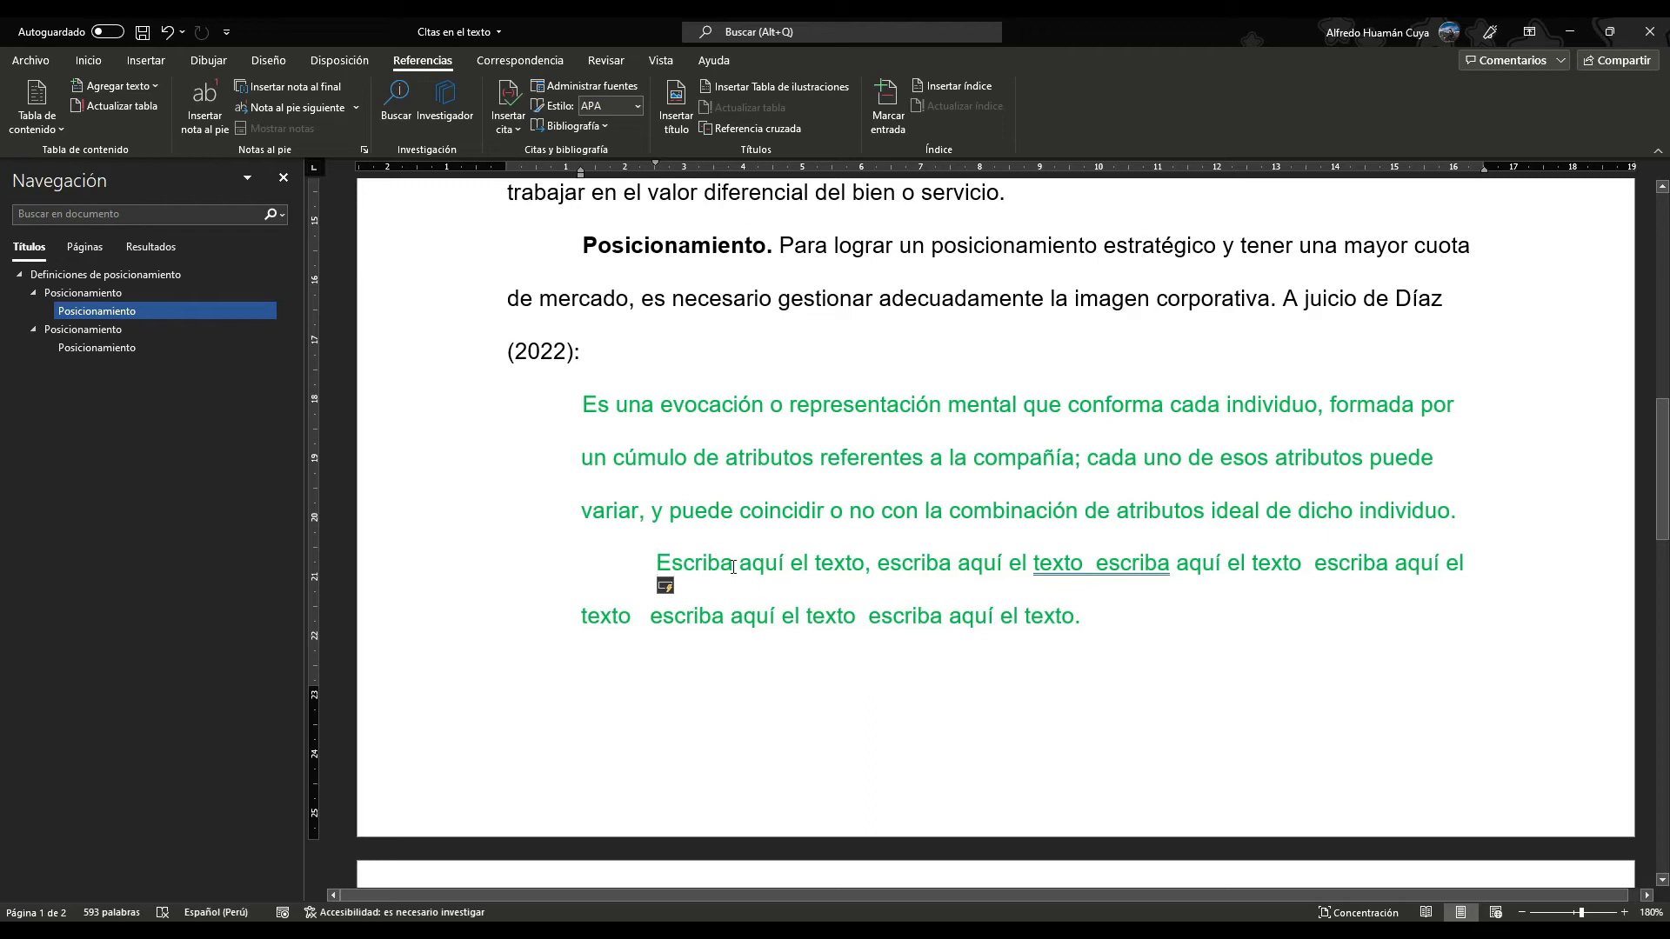
key(ctrl+z)
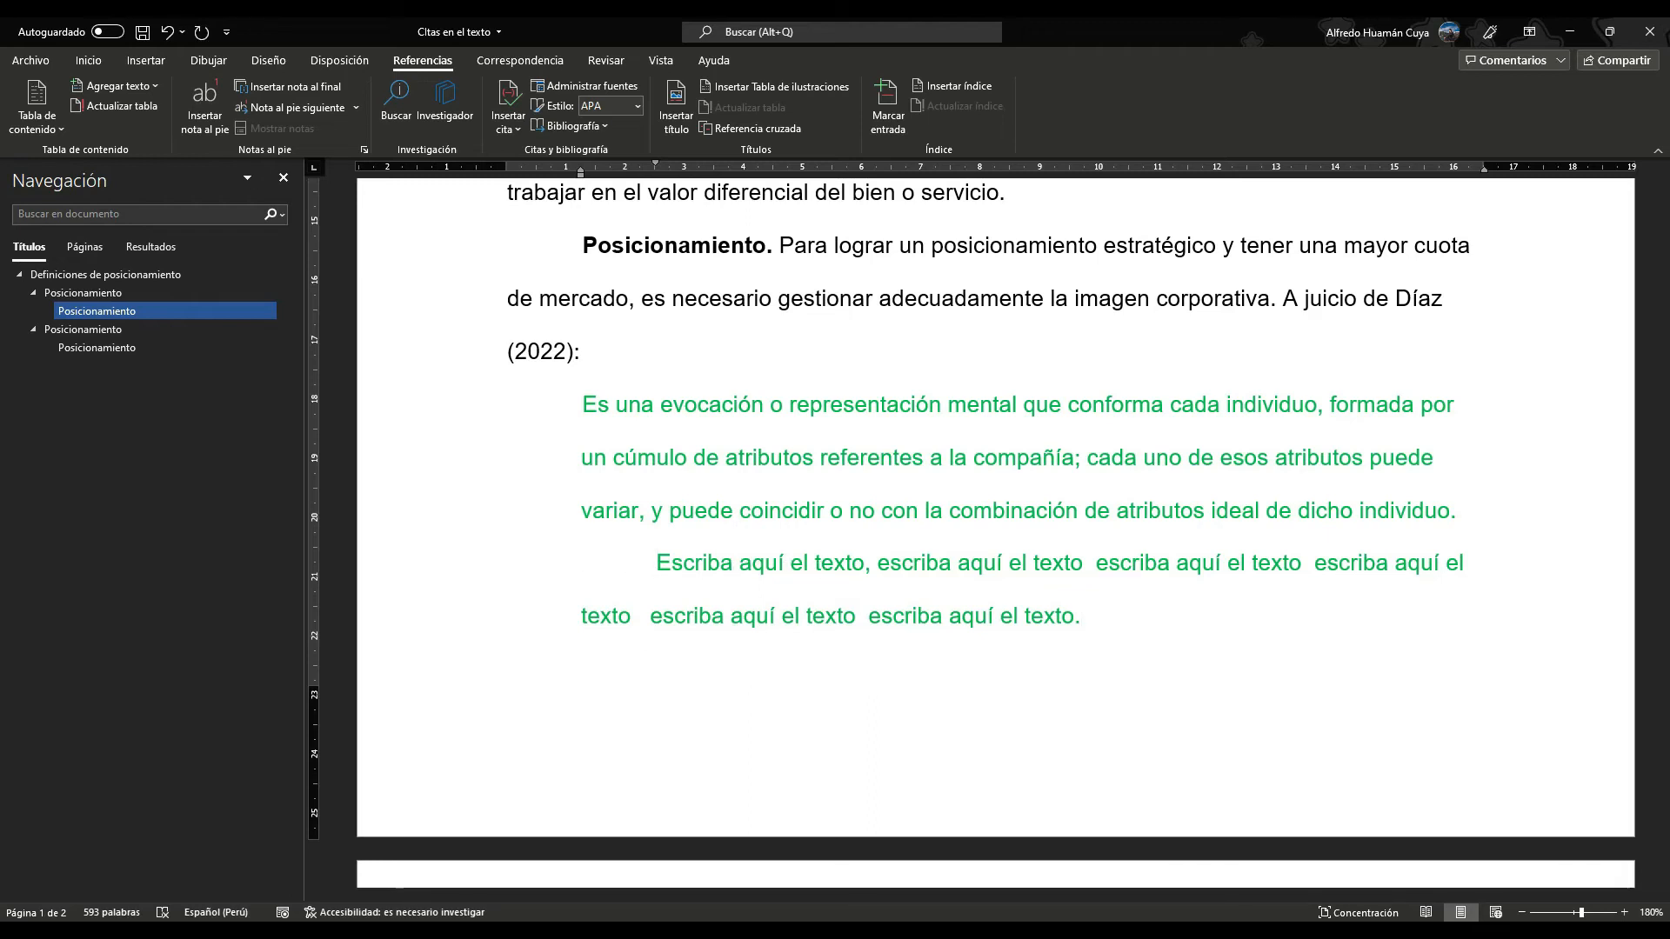
text((p. 5))
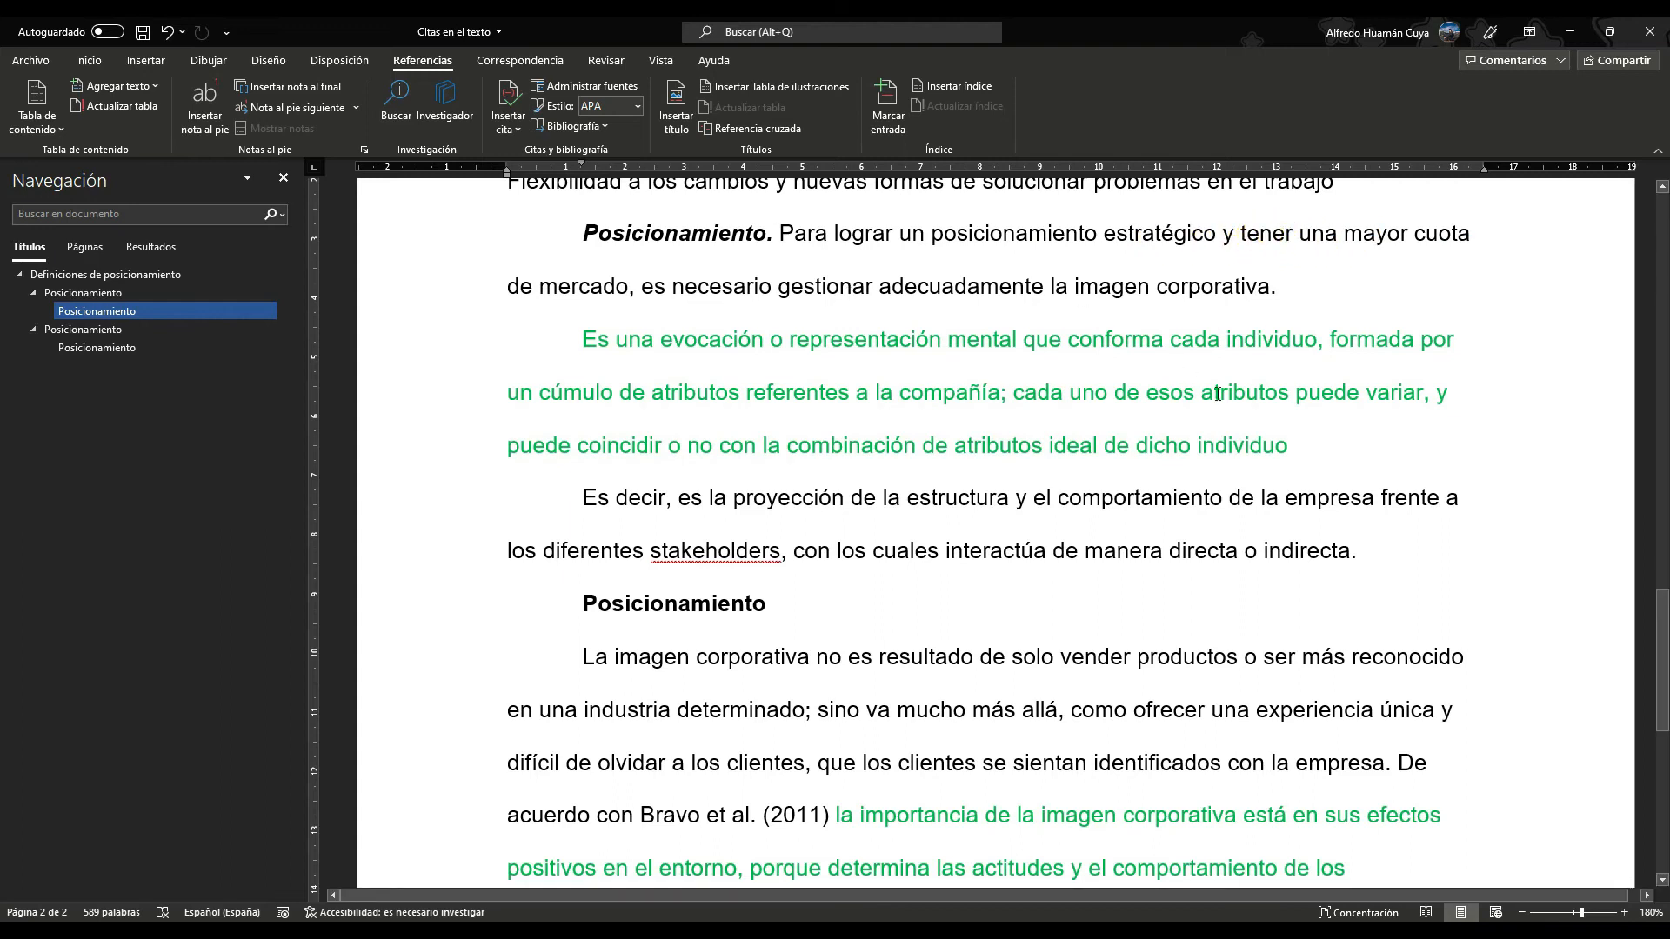
Step: Indent the whole green quotation under the italic "Posicionamiento" heading as a block quotation, level with its first line
drag(1293, 443, 579, 348)
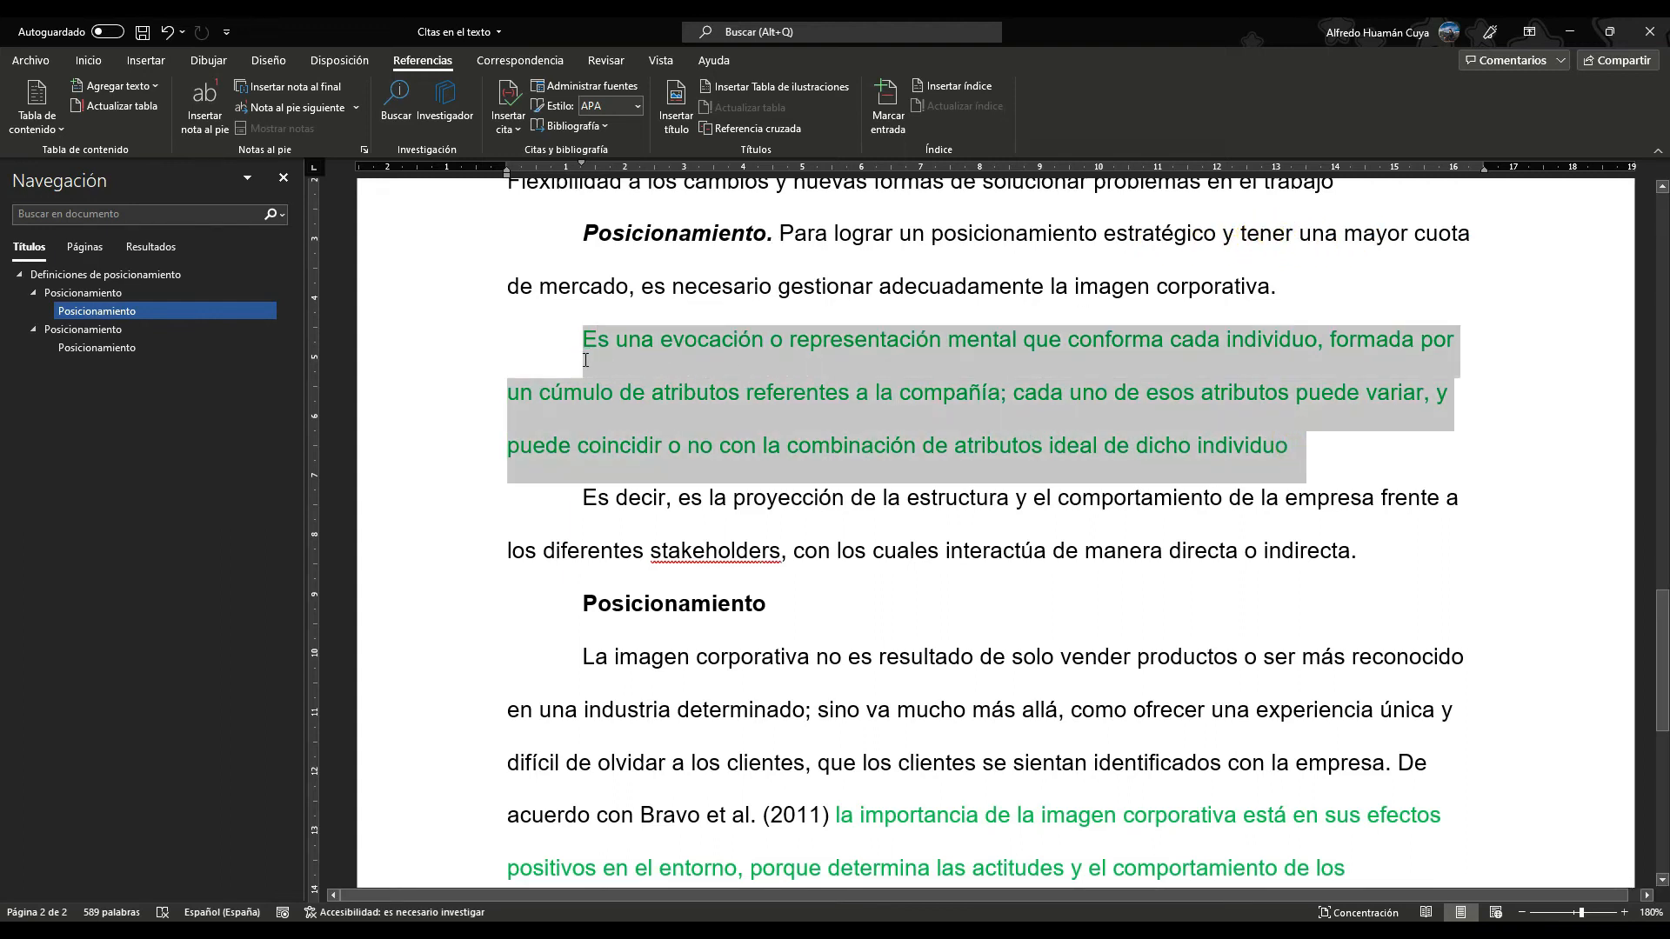
click(744, 404)
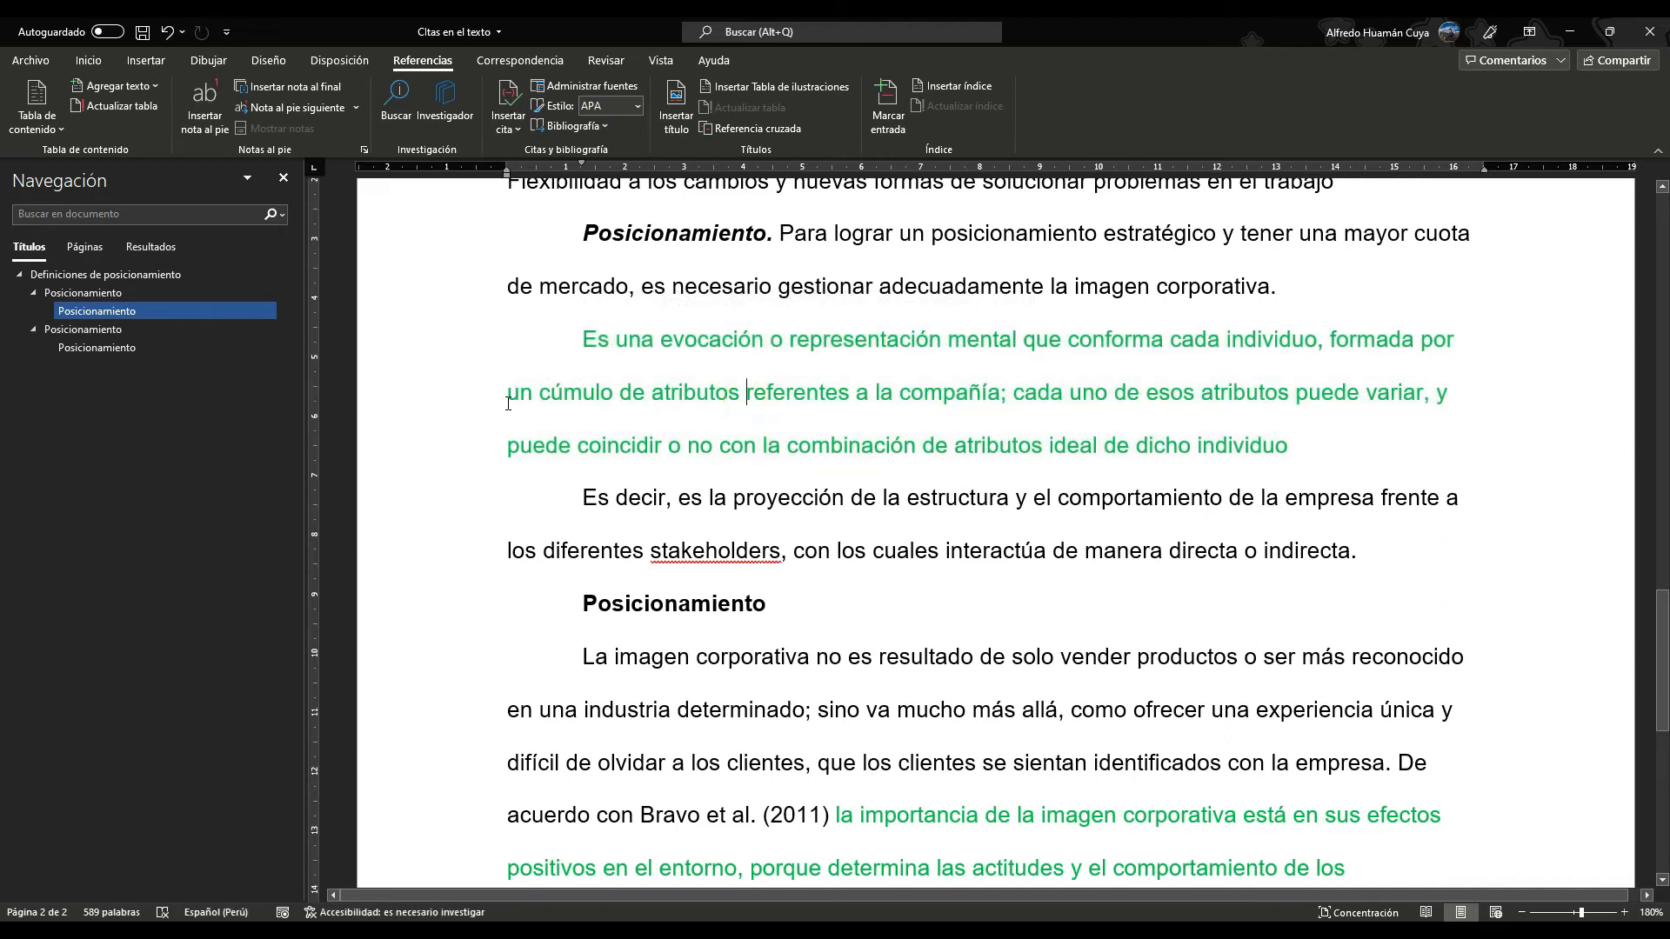
drag(1292, 445, 602, 360)
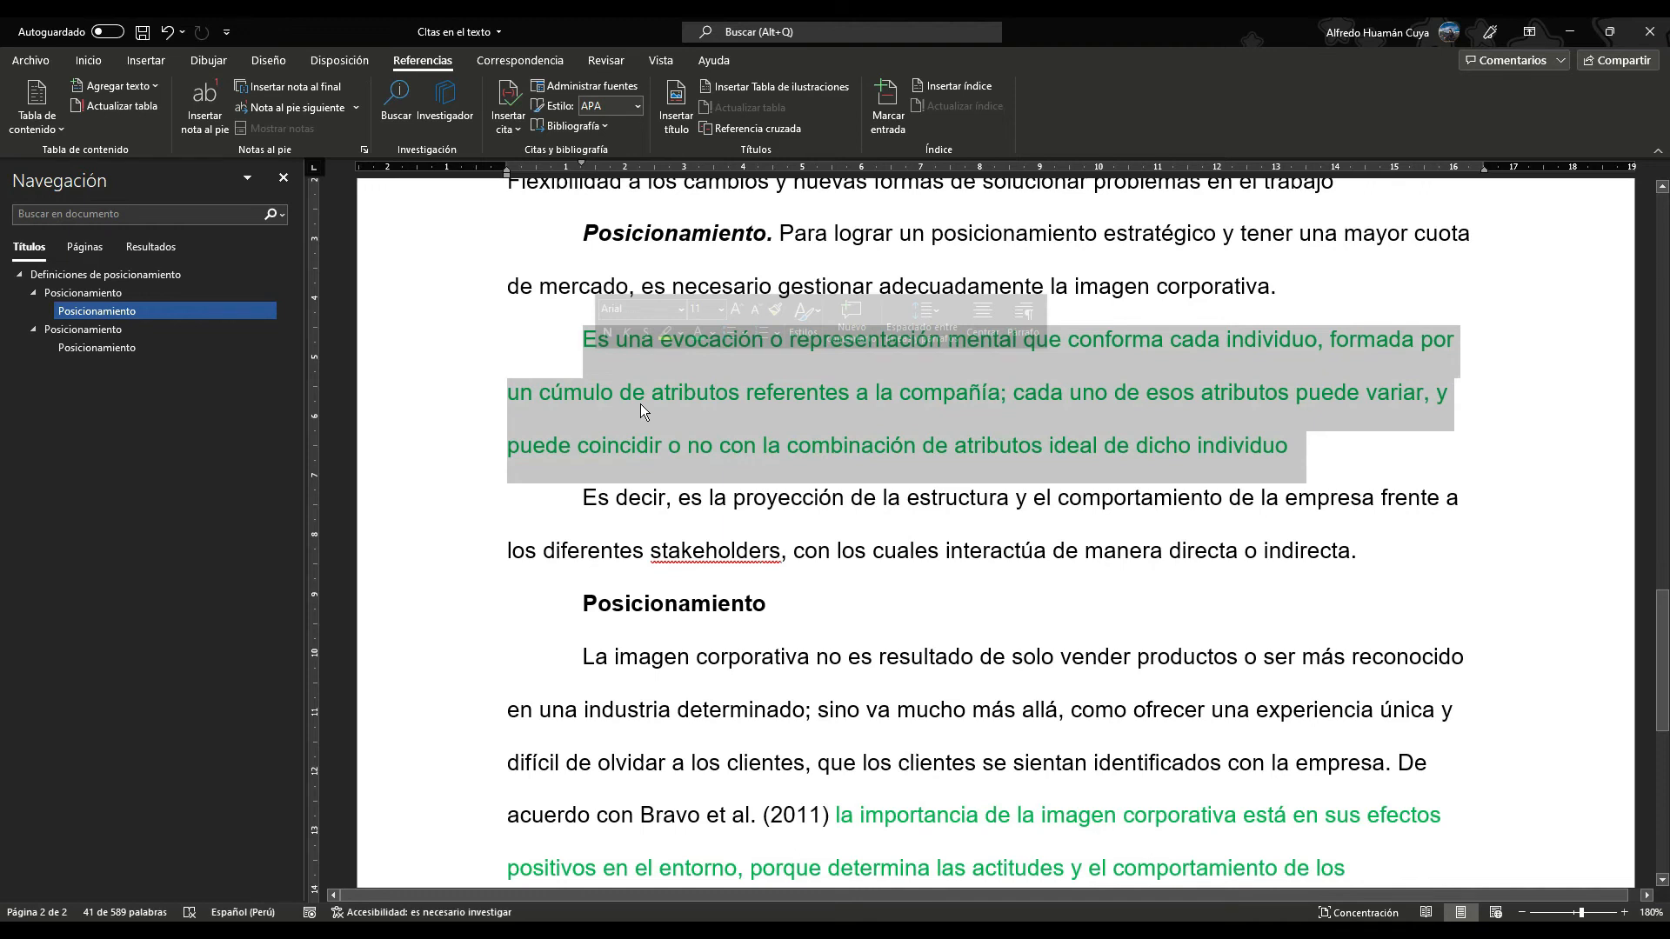
click(508, 405)
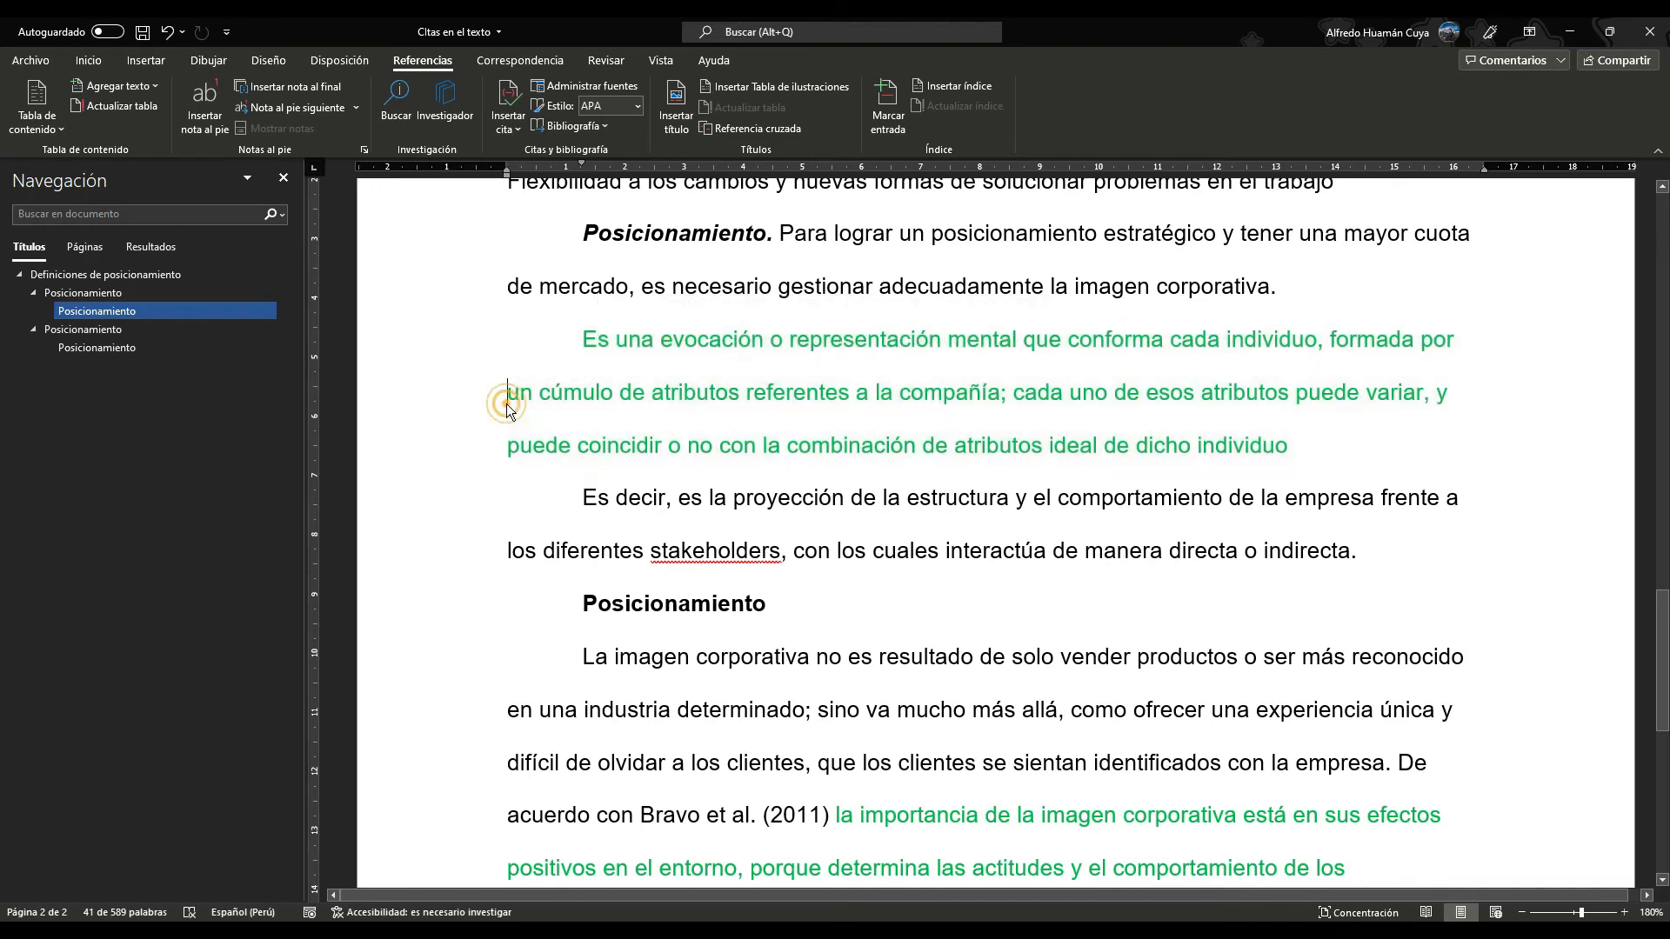
key(Tab)
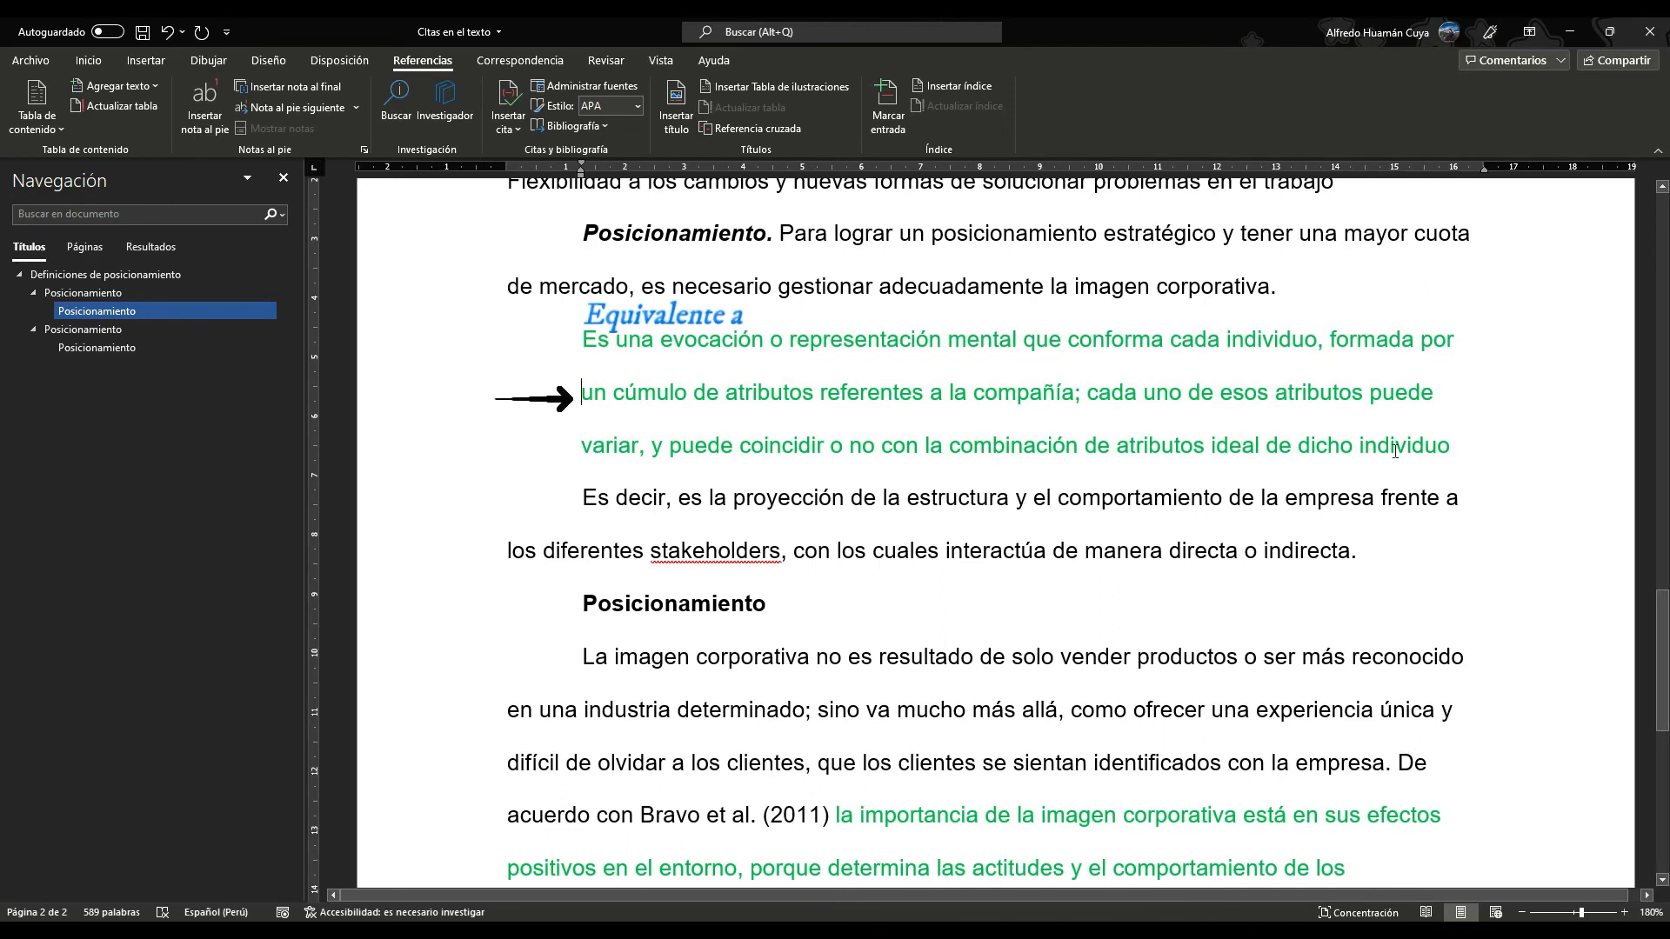
Step: At the end of this block quotation, cite a new book source with its two authors' names, title "Marketing", year 2022 and publisher Pearson
click(1470, 449)
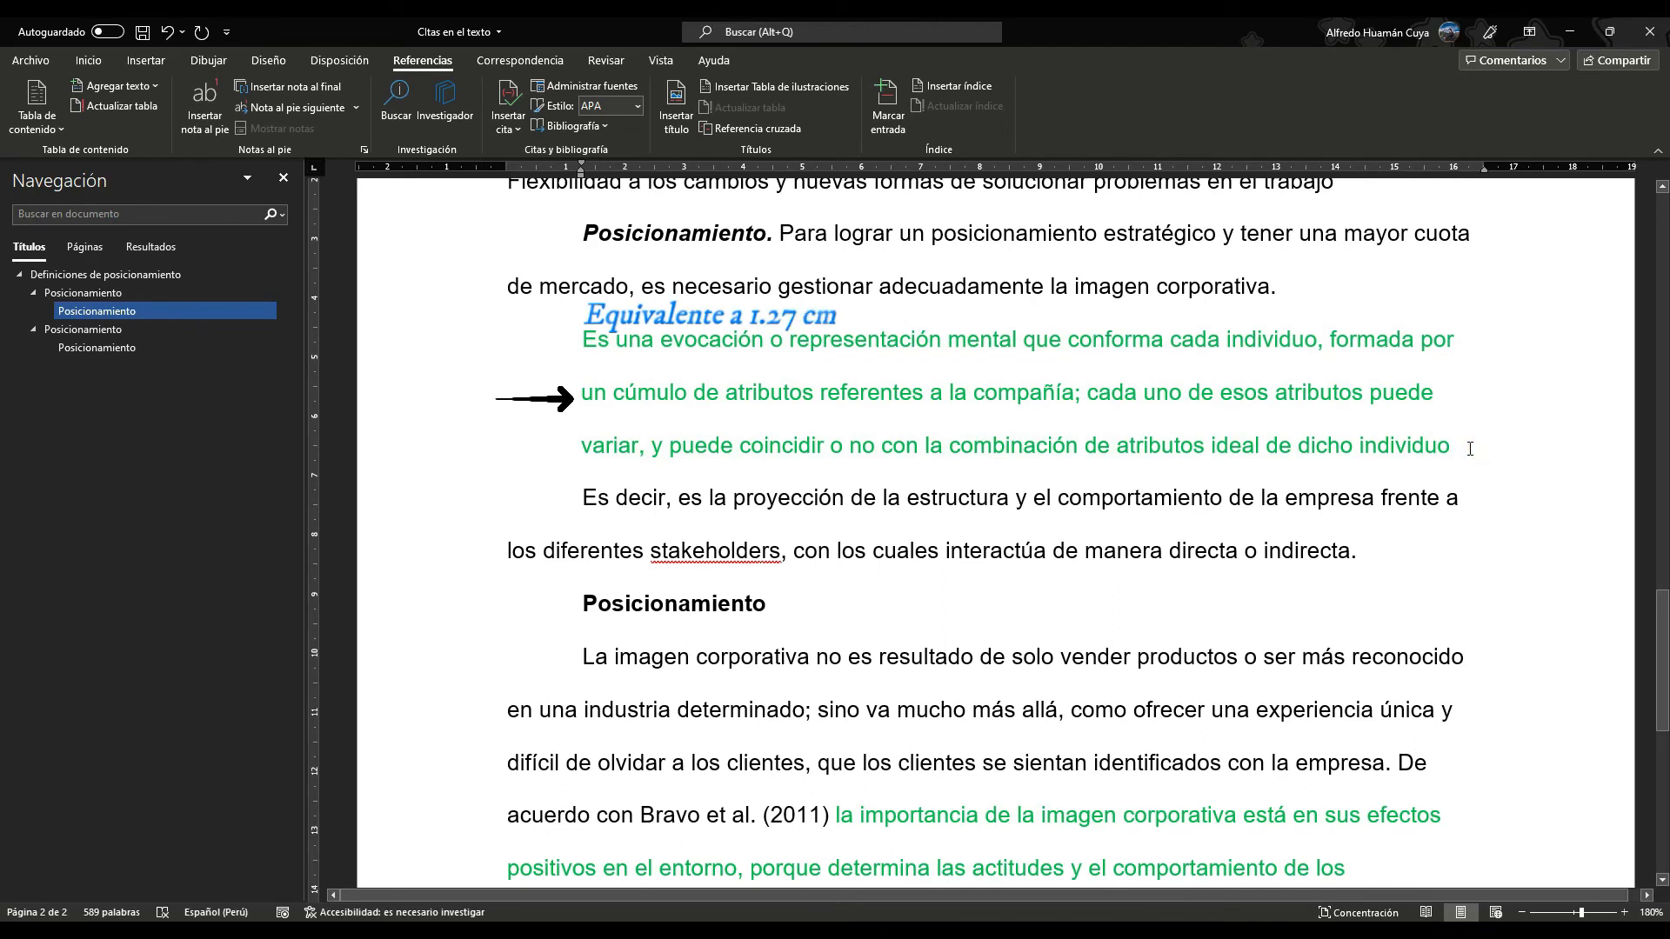
click(1337, 438)
click(1455, 449)
click(1456, 449)
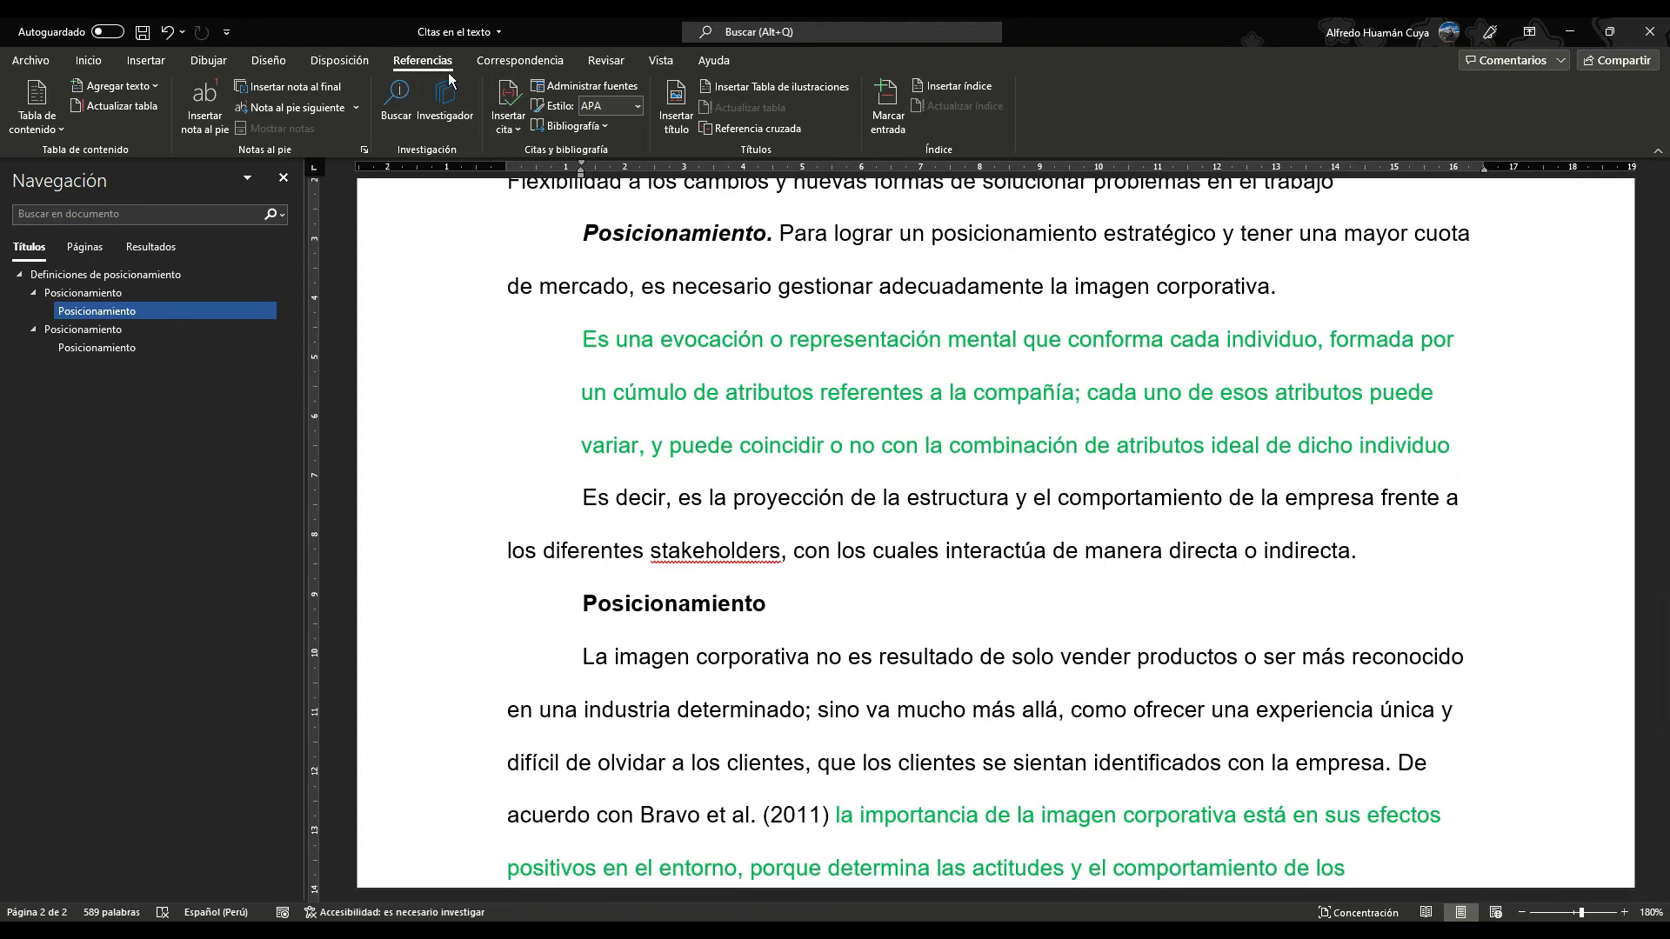
click(516, 126)
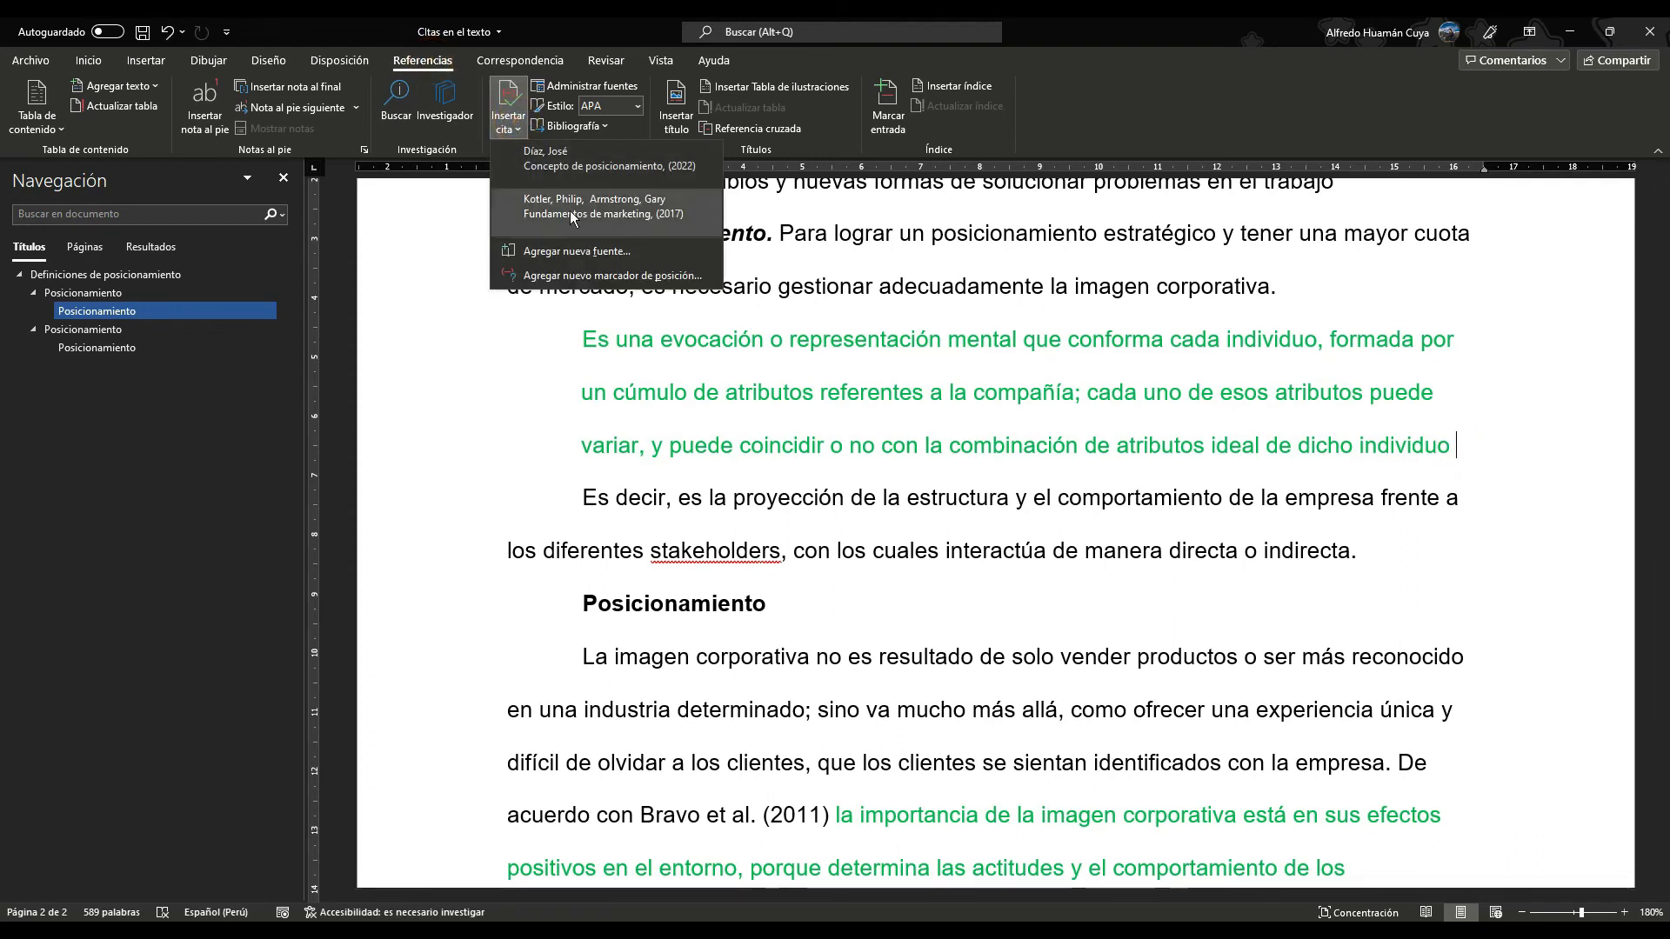
click(581, 251)
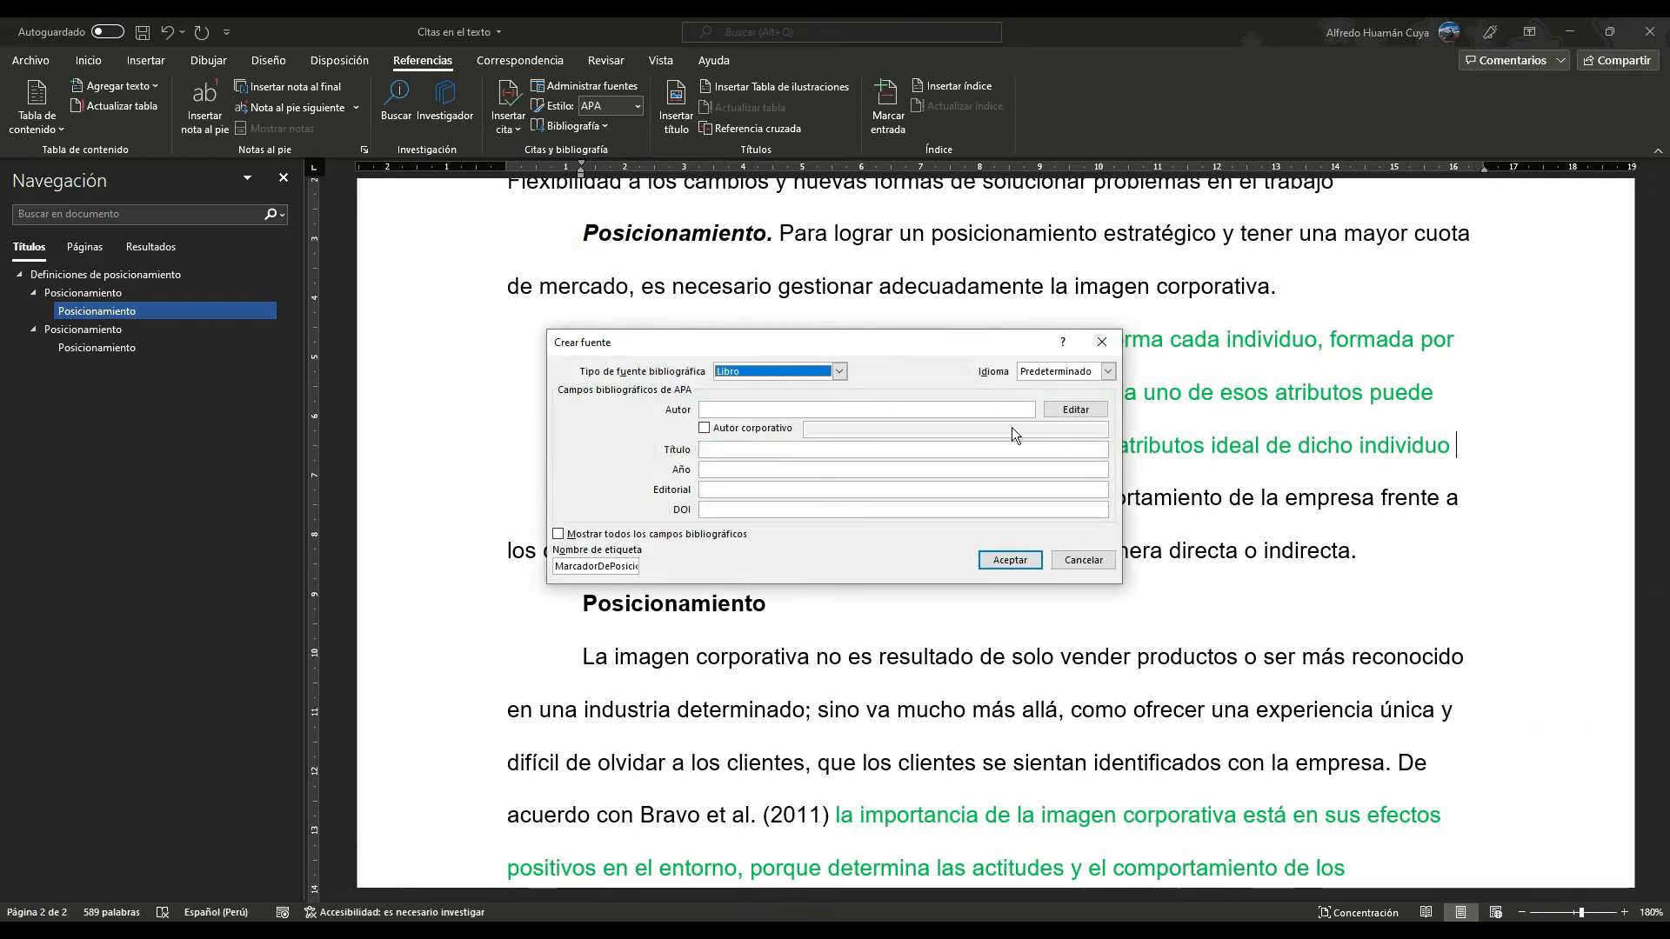
click(1073, 414)
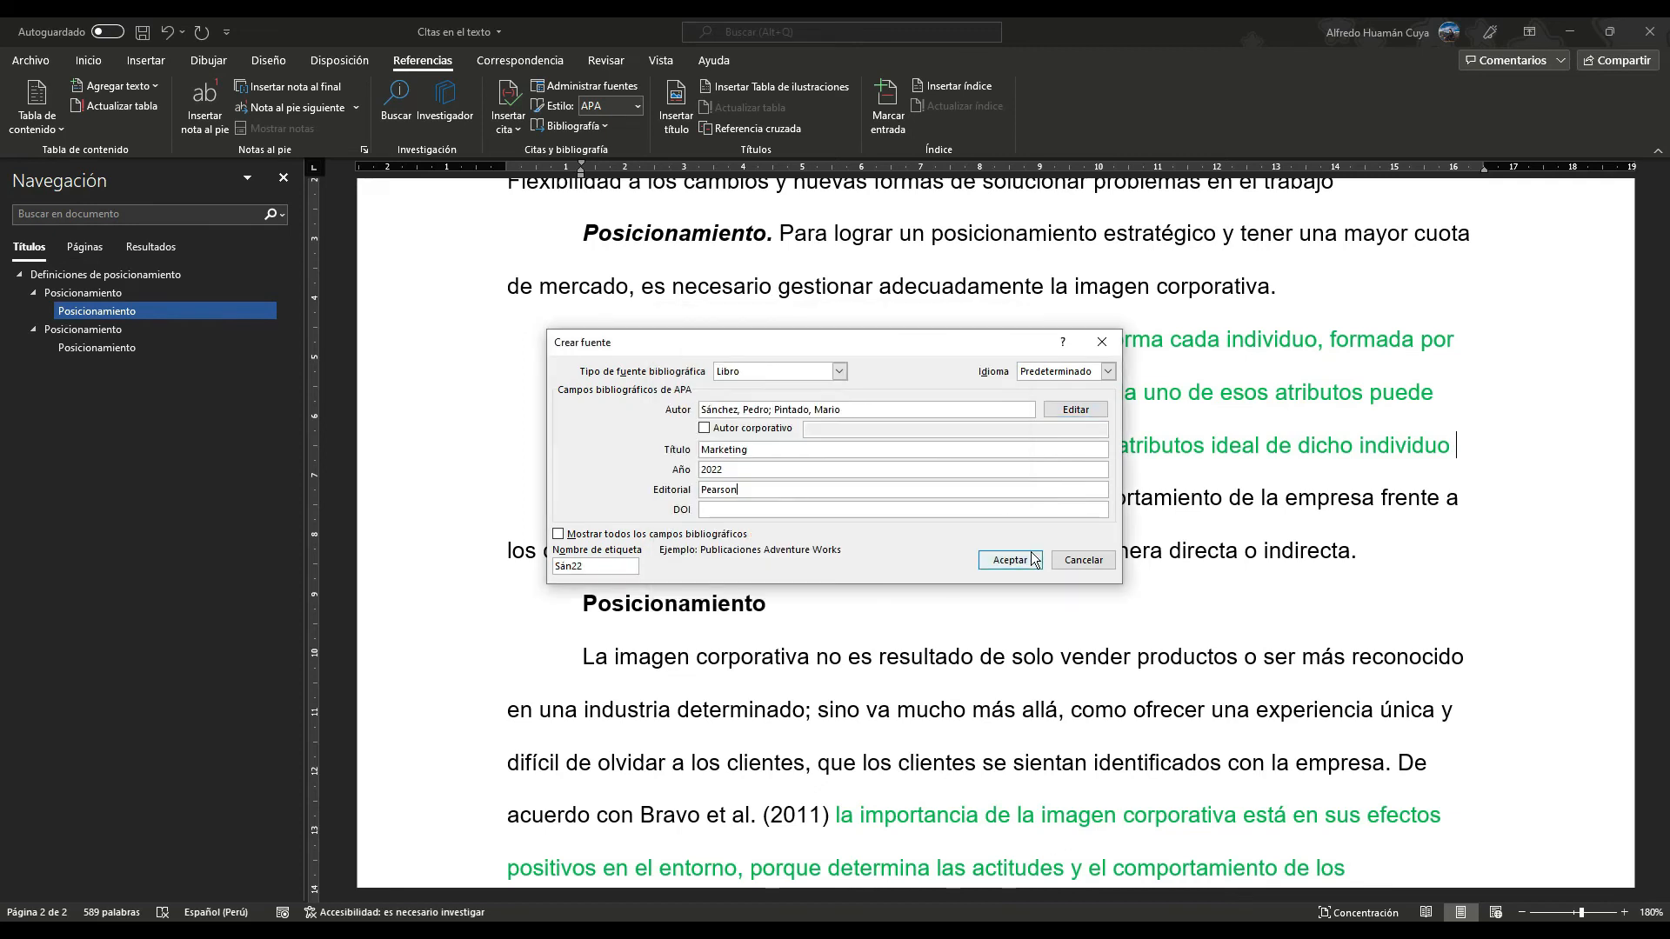
click(1010, 559)
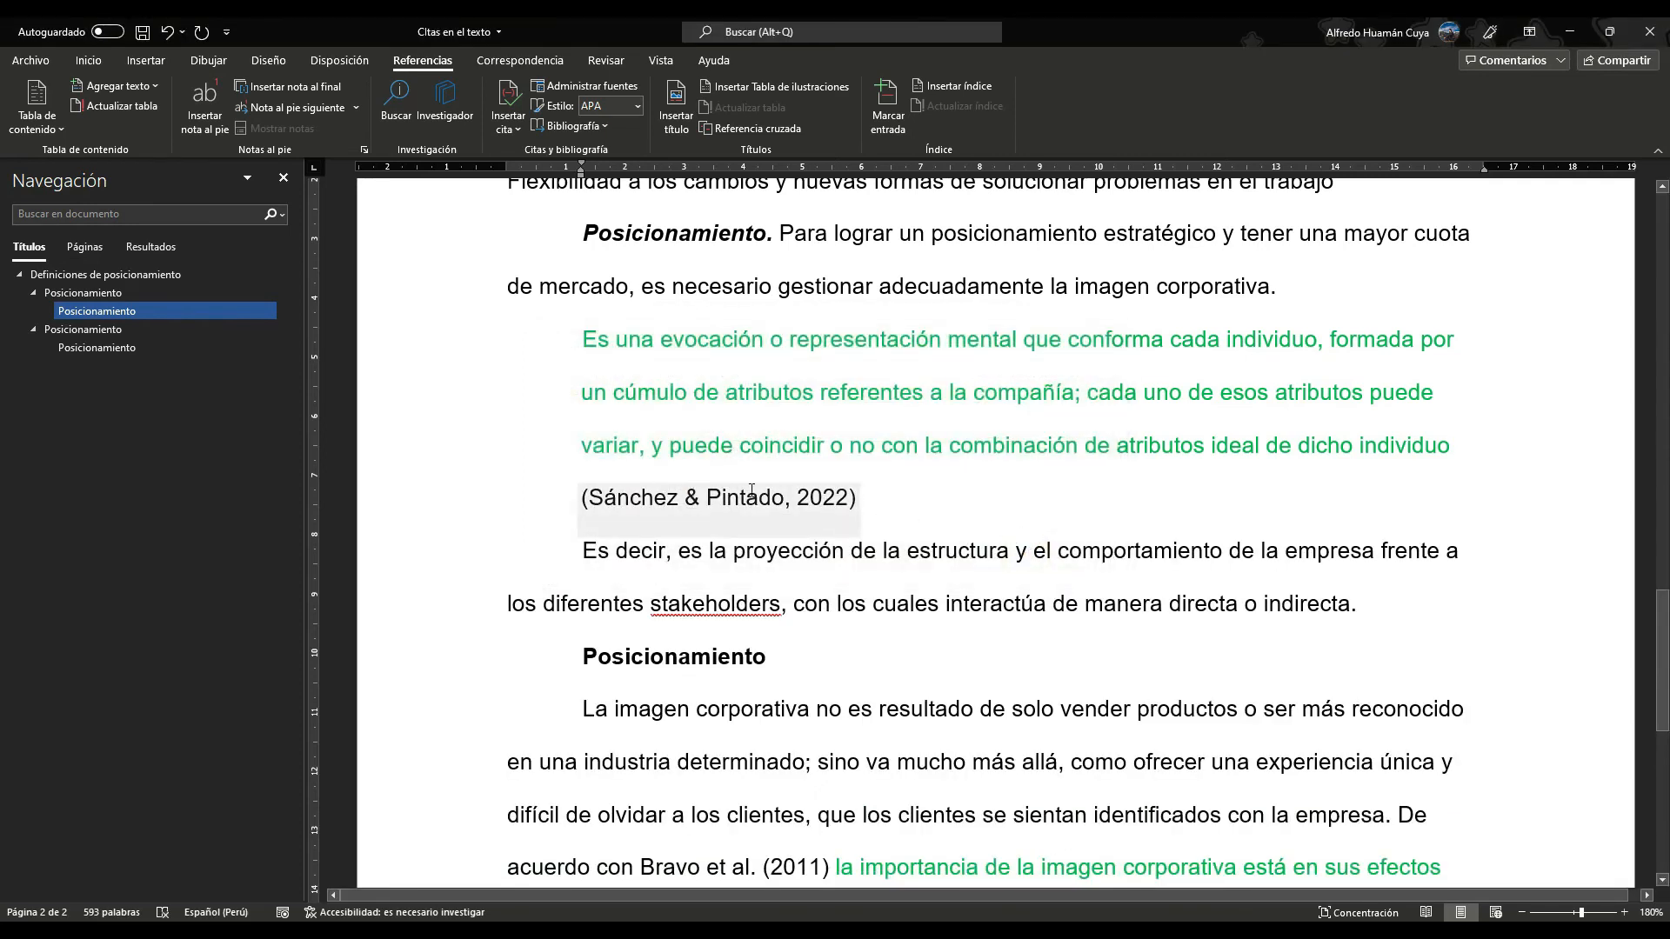
Step: End the block quotation with a period after "individuo", before the parenthetical citation
click(1459, 444)
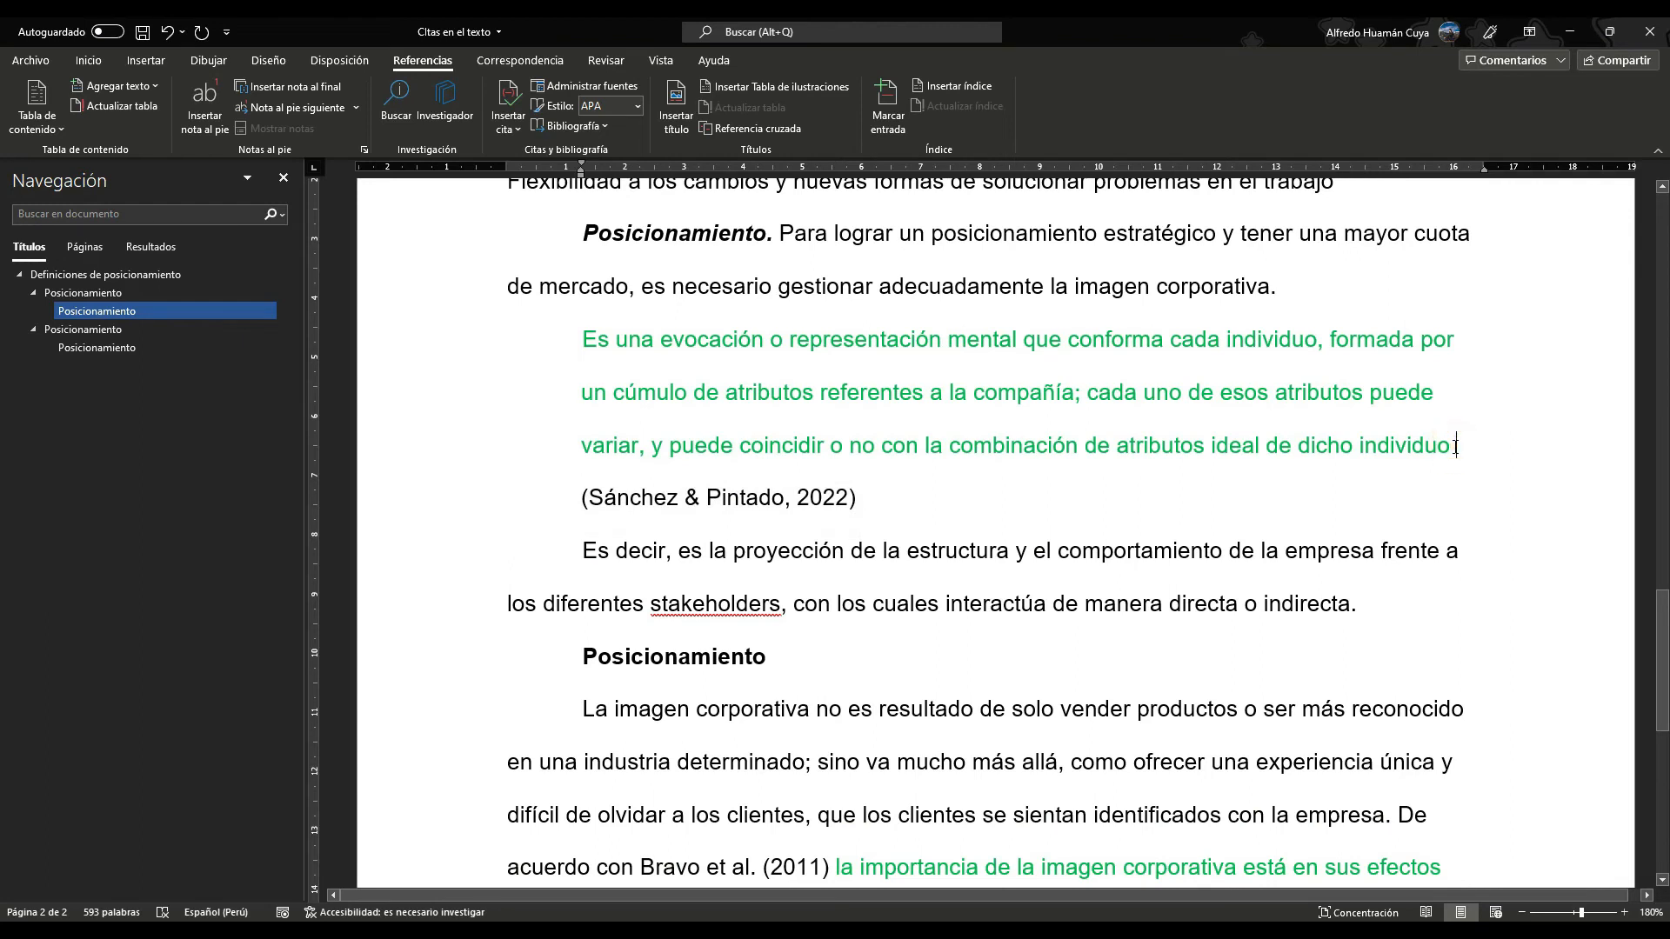
click(1450, 446)
text(.)
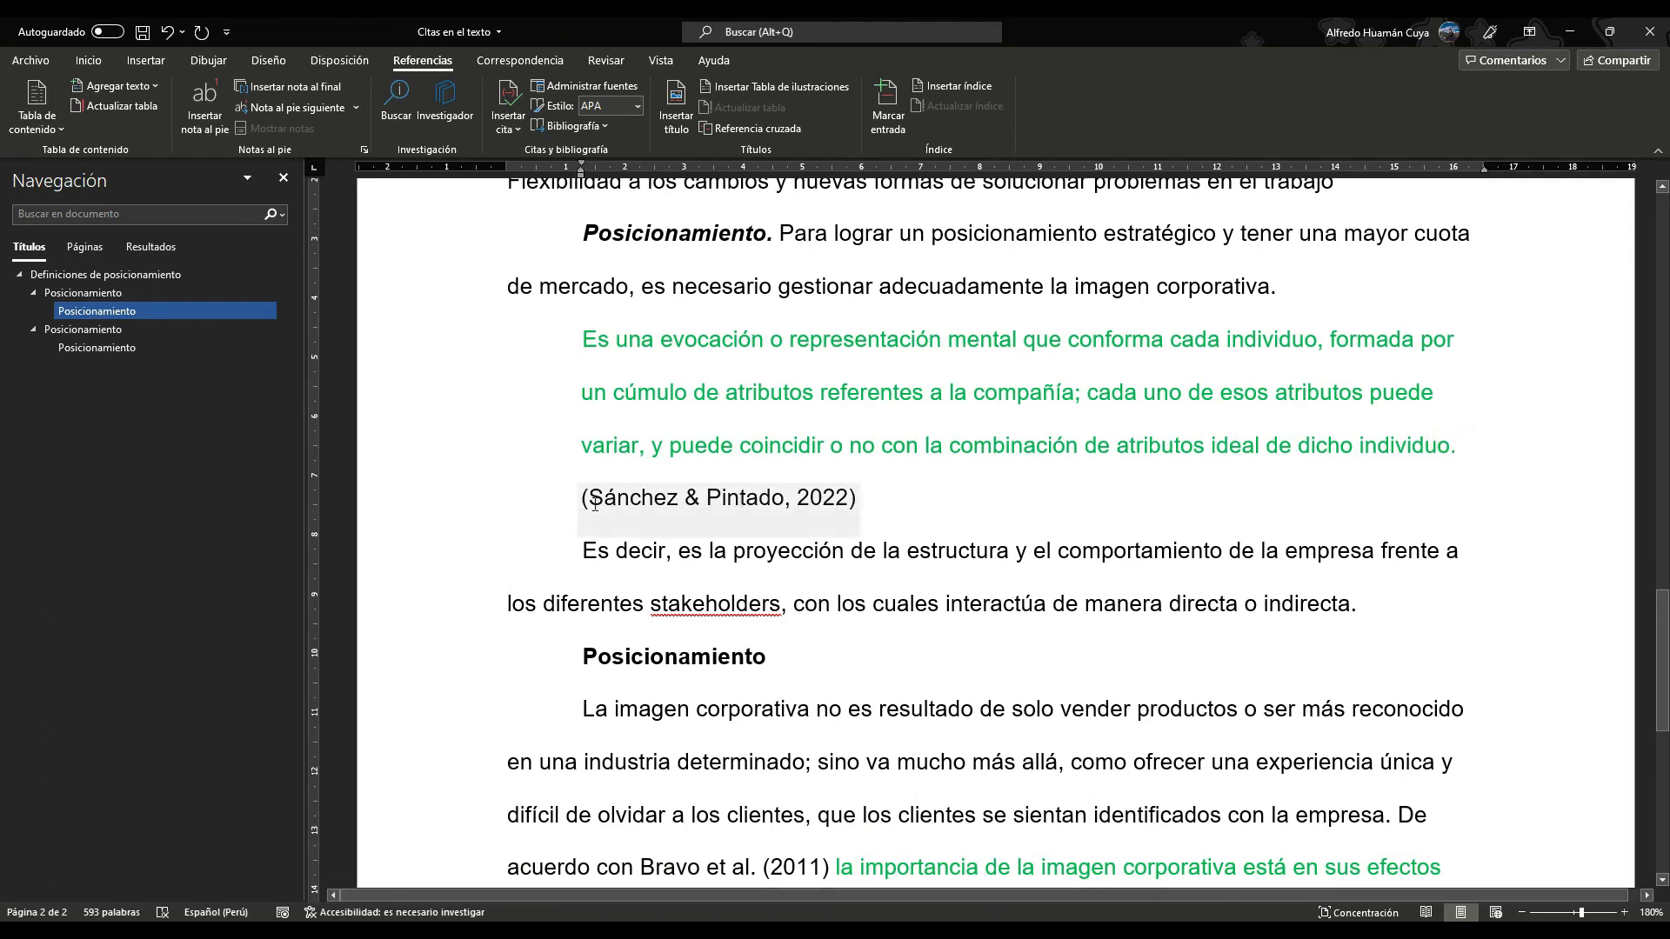
Step: Add page 199 to the block quotation's parenthetical citation and shorten its page abbreviation as static text
click(853, 504)
click(830, 508)
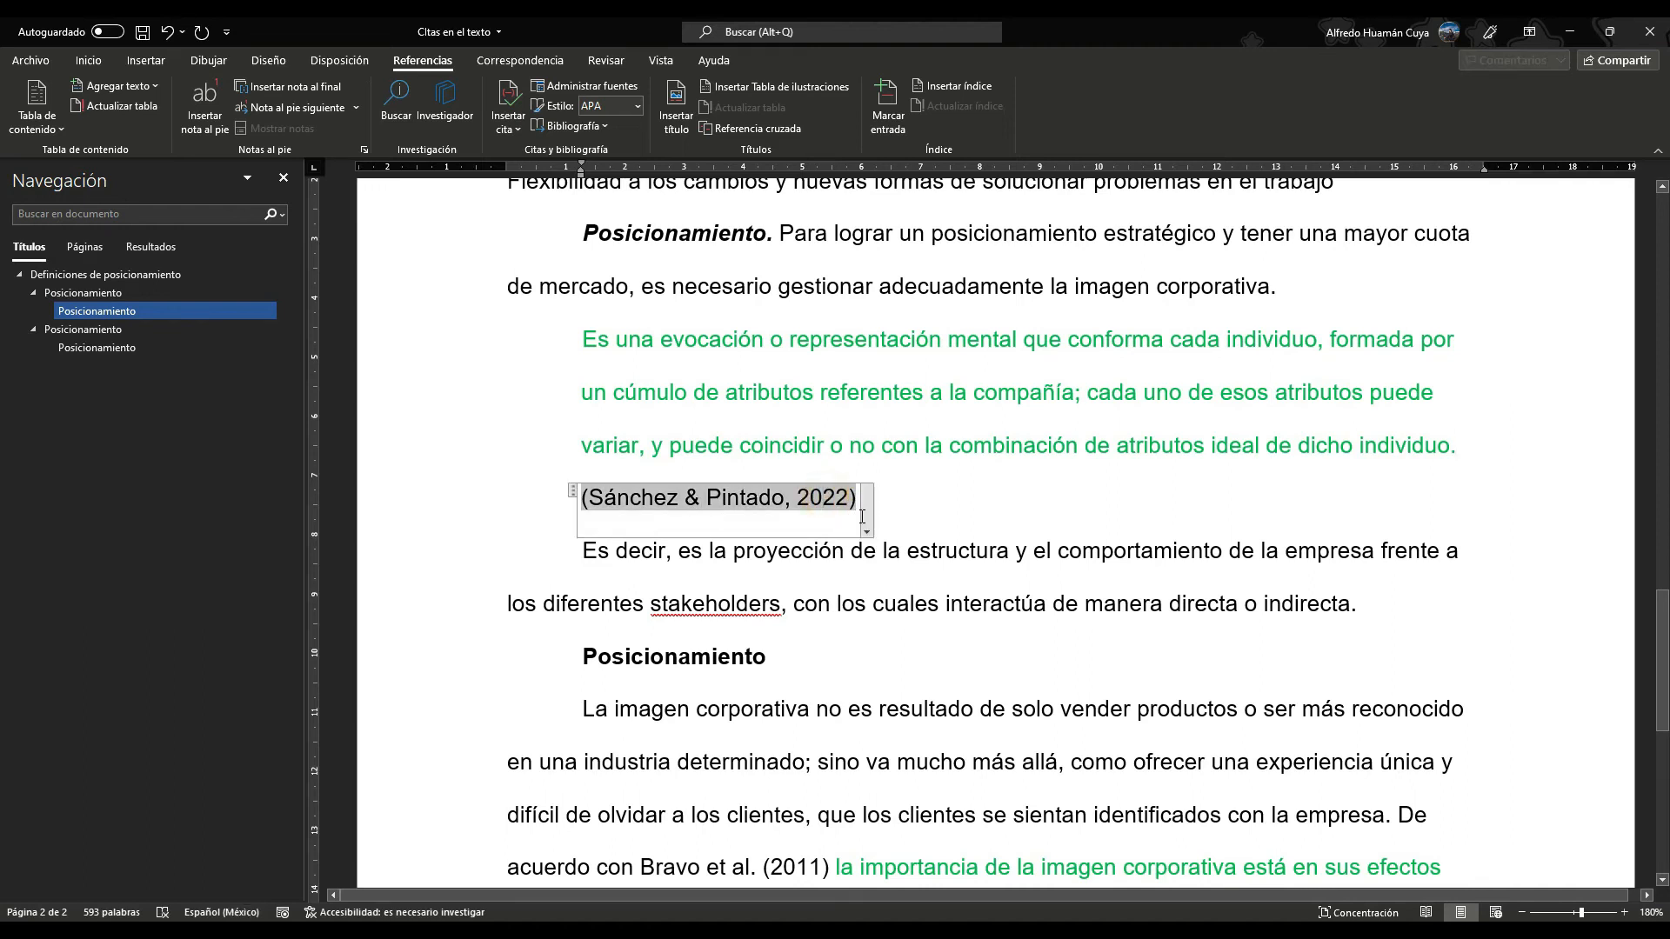
right_click(861, 516)
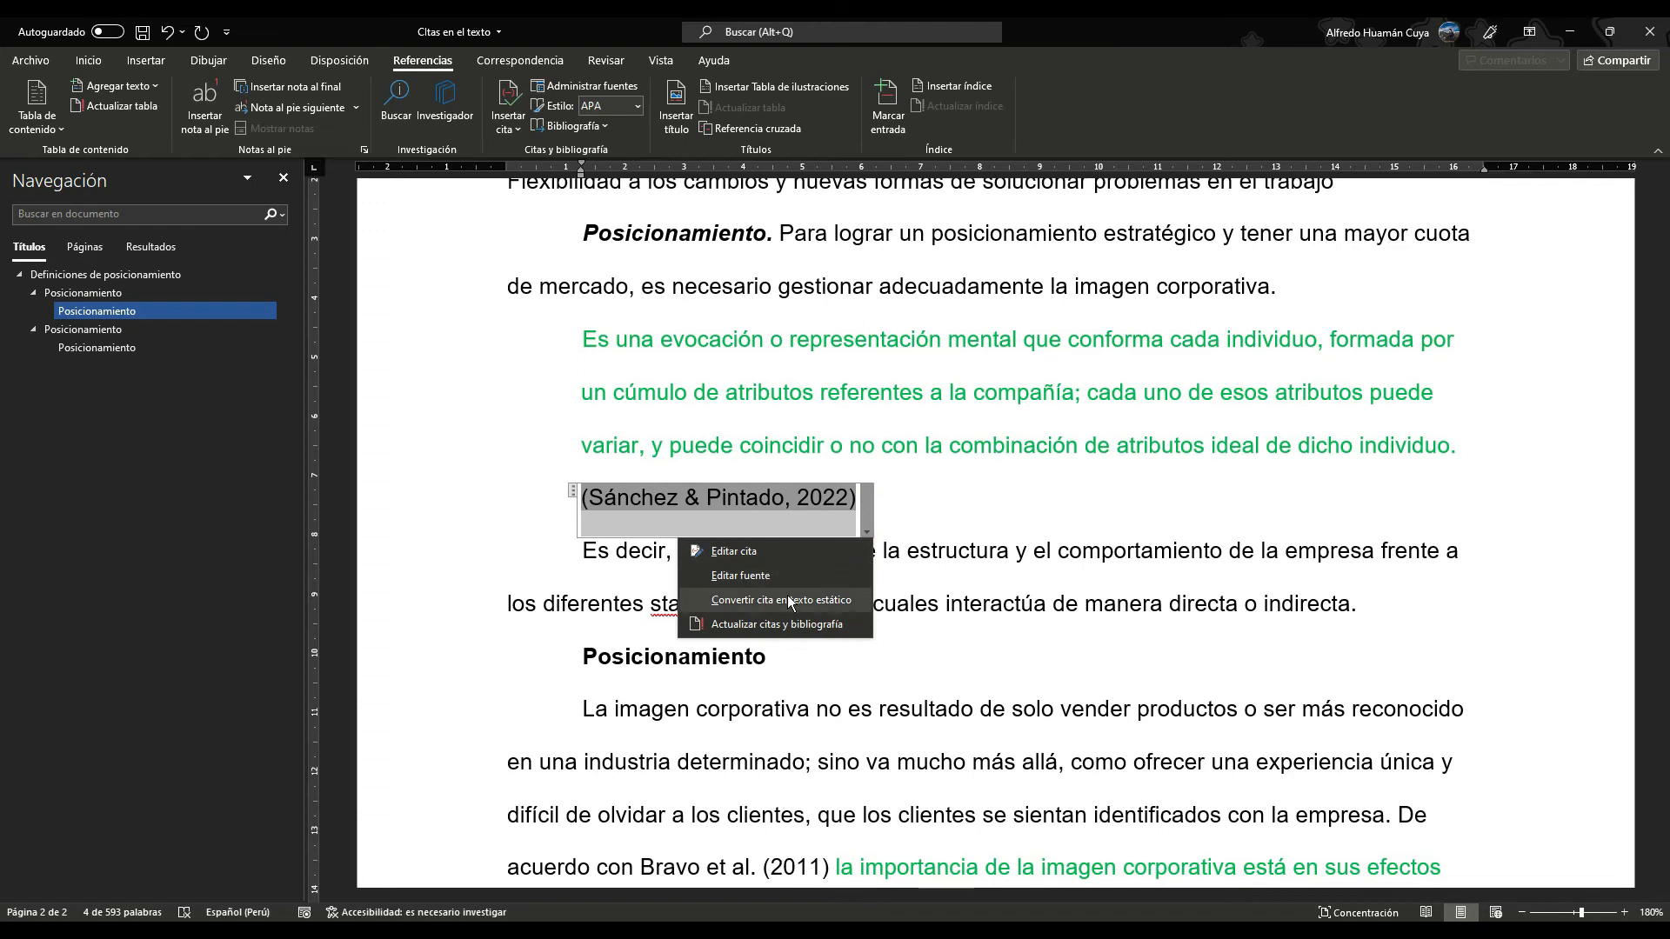
click(733, 550)
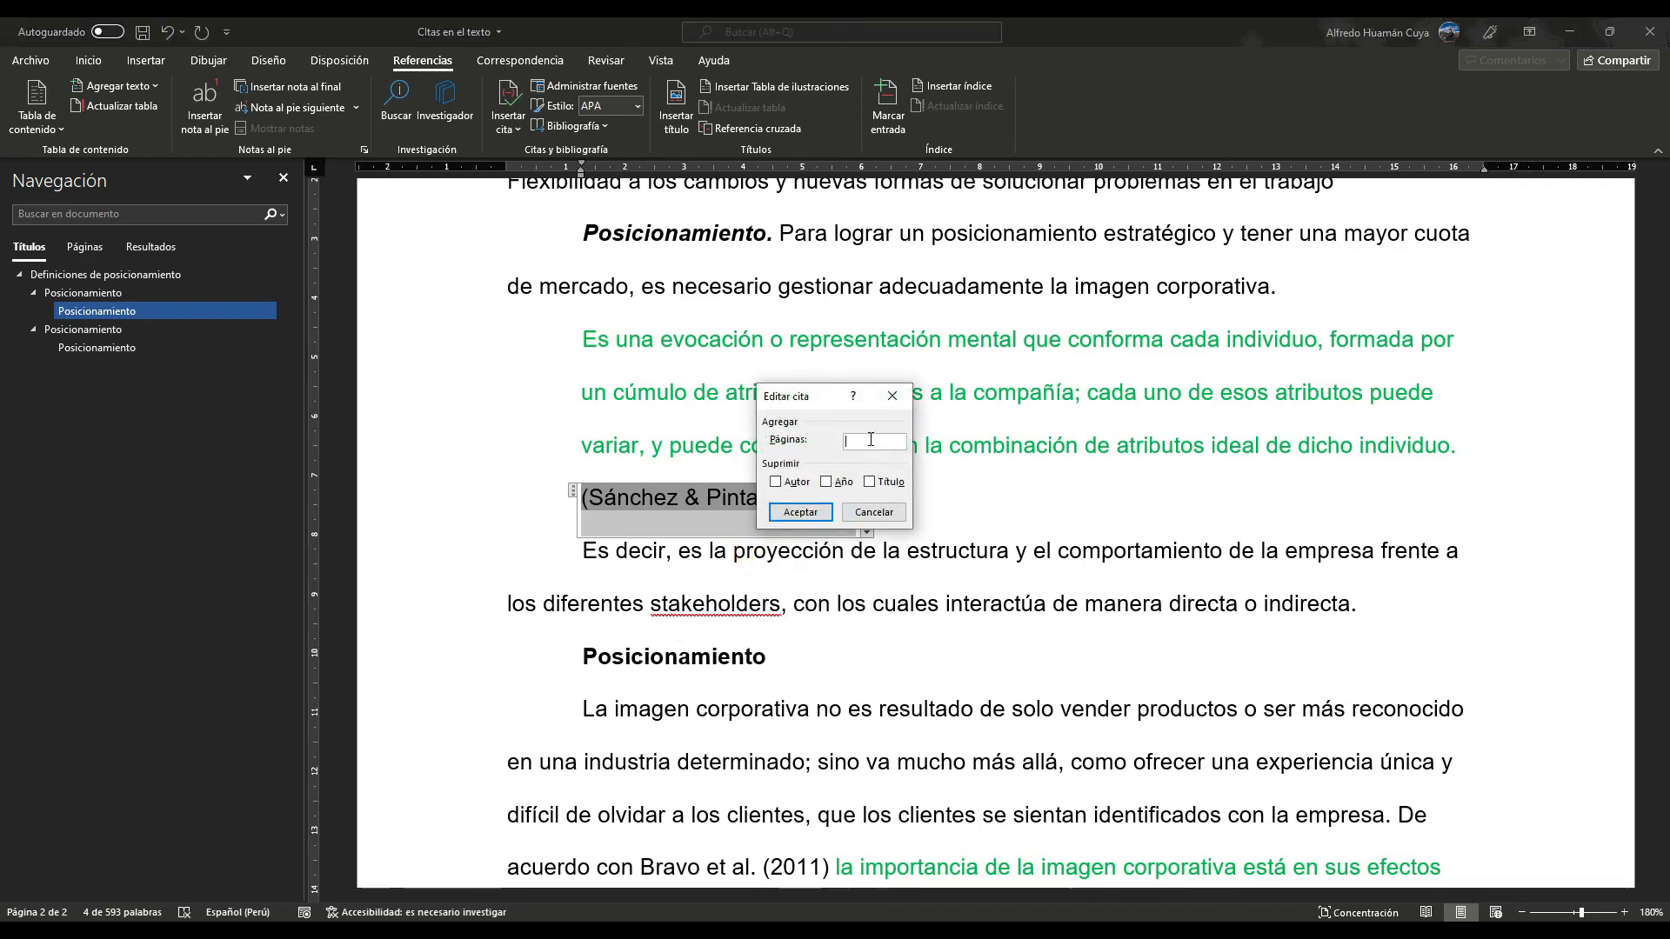
text(199)
click(800, 511)
click(991, 501)
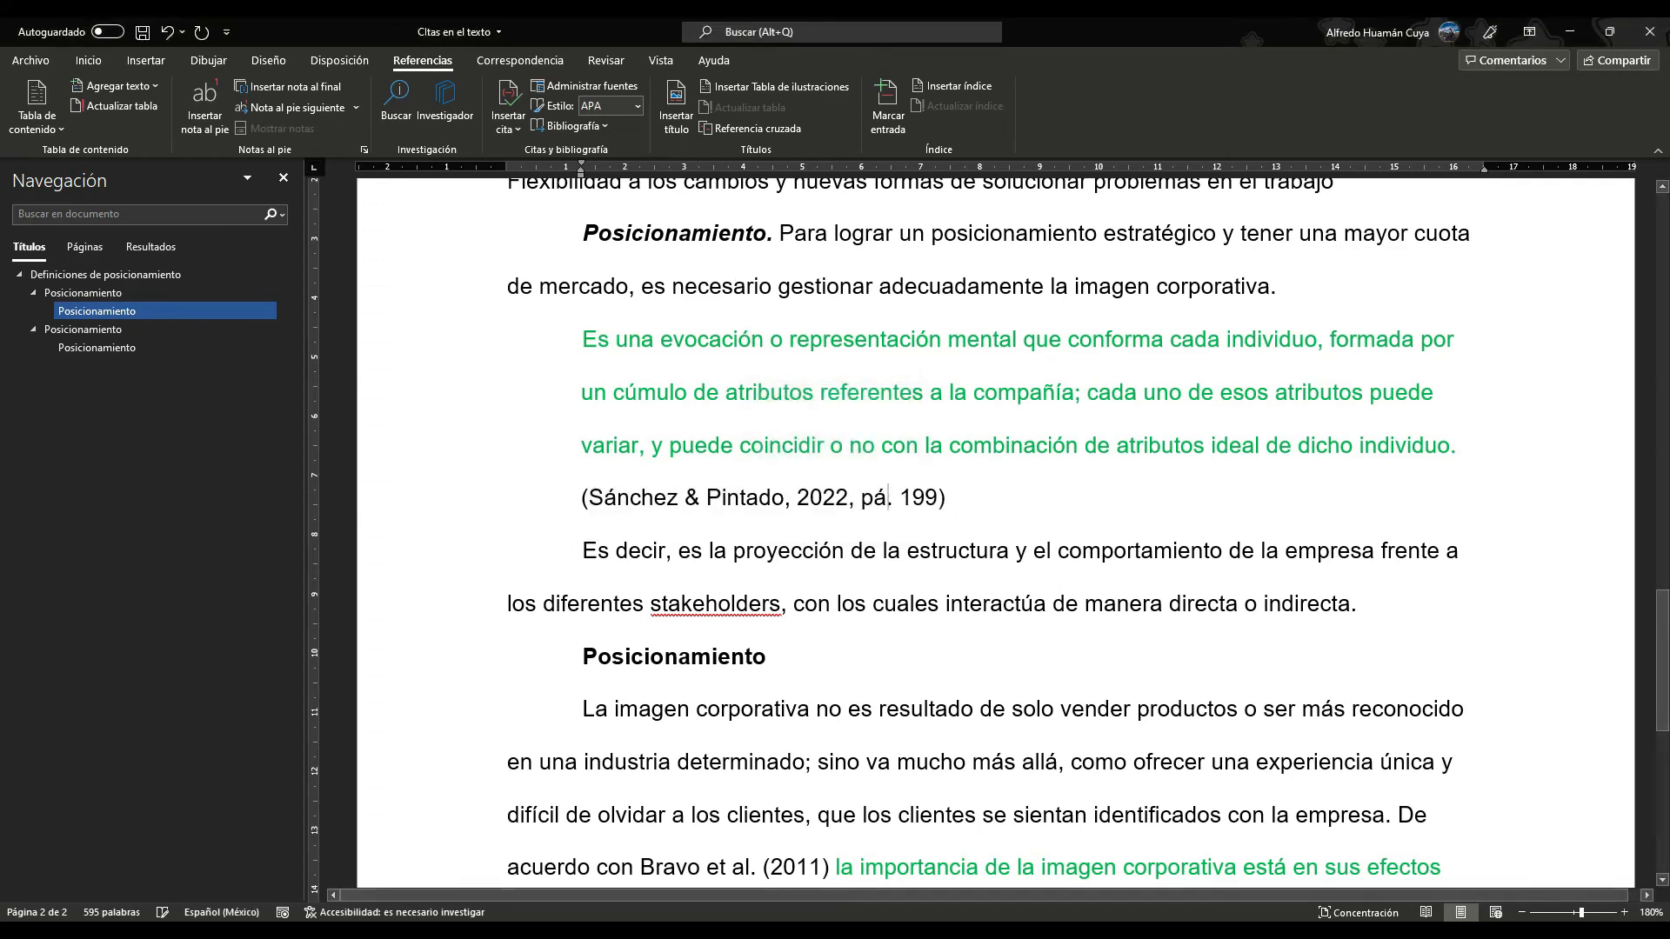
click(976, 487)
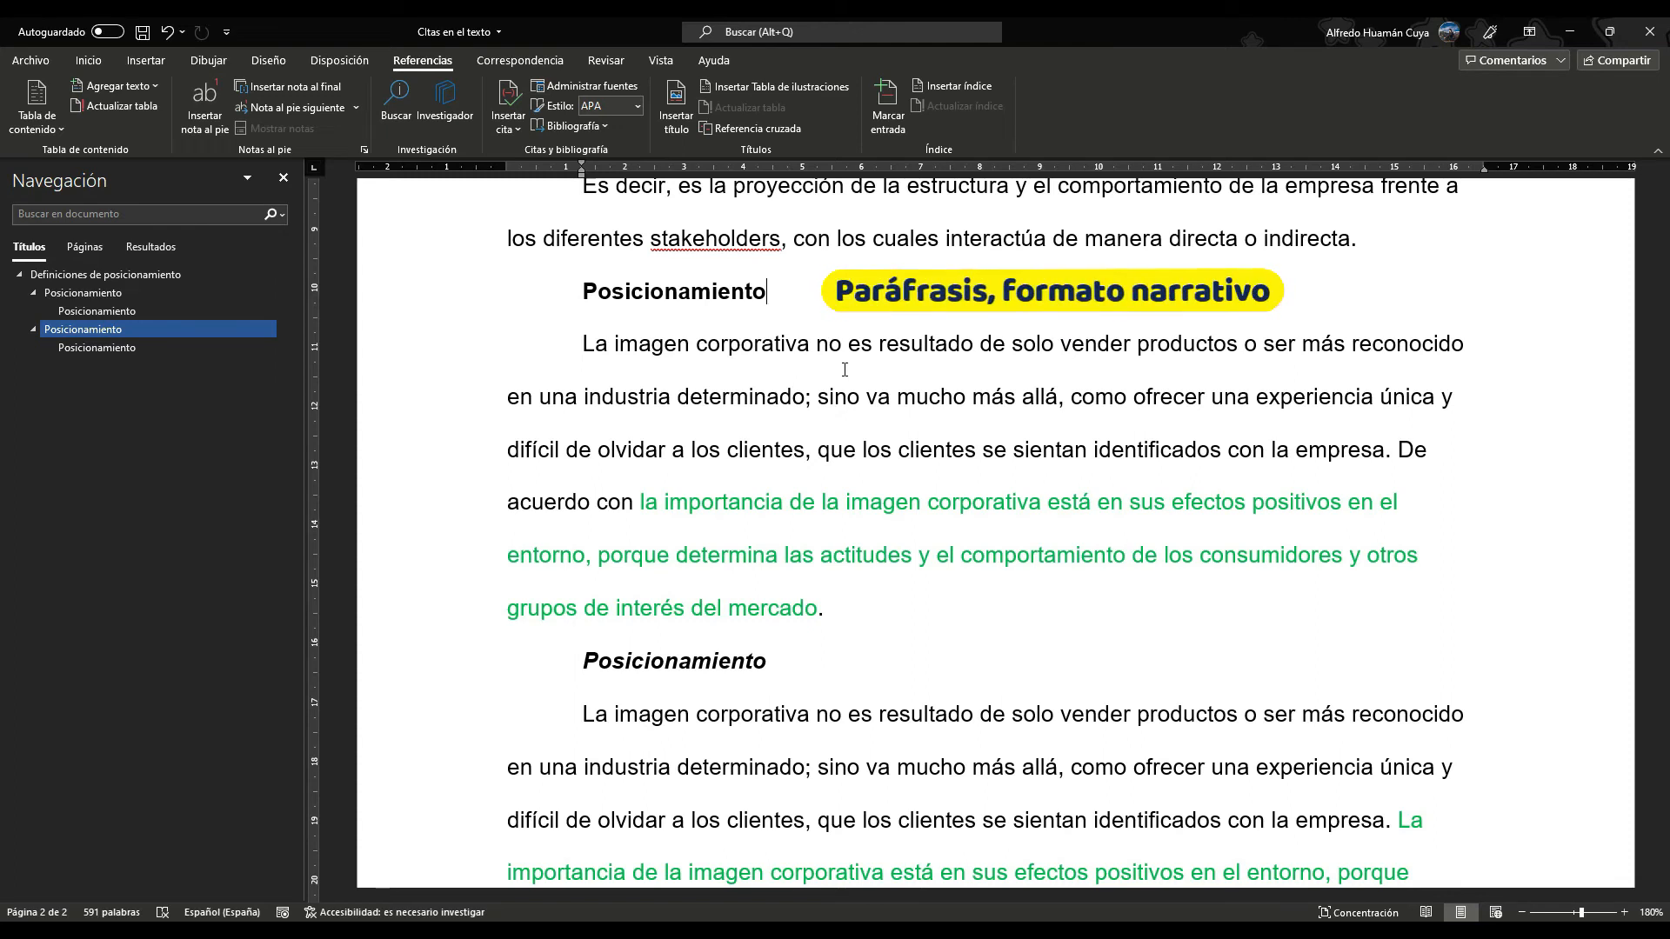
Step: After "De acuerdo con", cite a new book with its three authors' names, title "Investigación de mercados", year 2022 and publisher Pearson, followed by a space
click(875, 607)
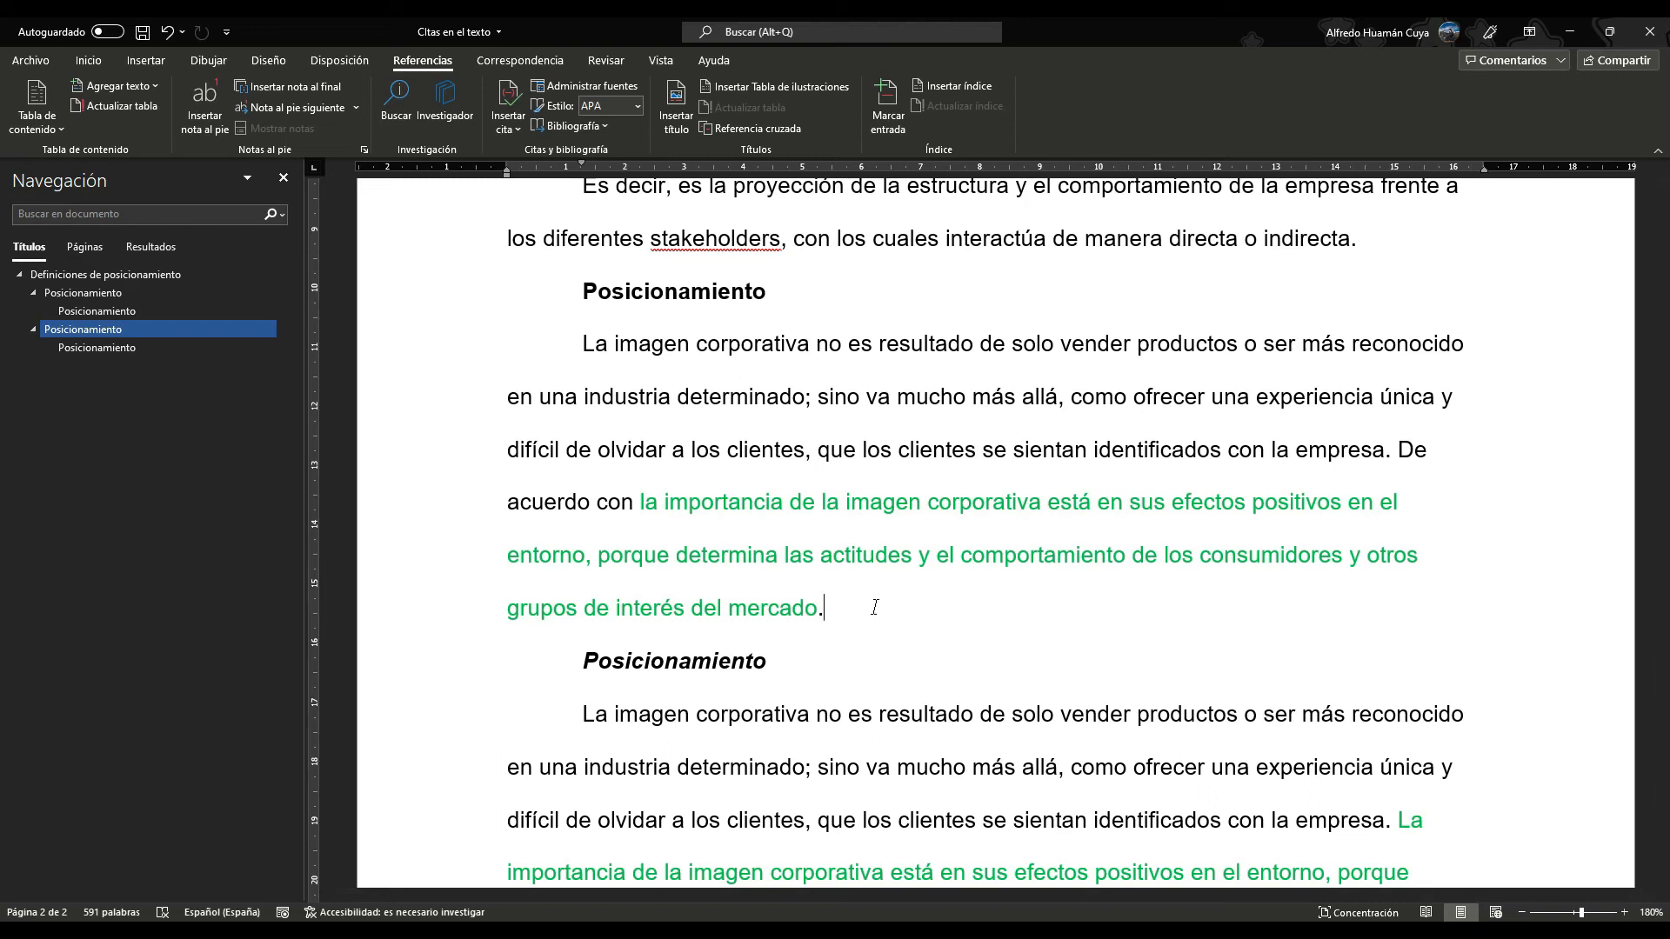
key(Up)
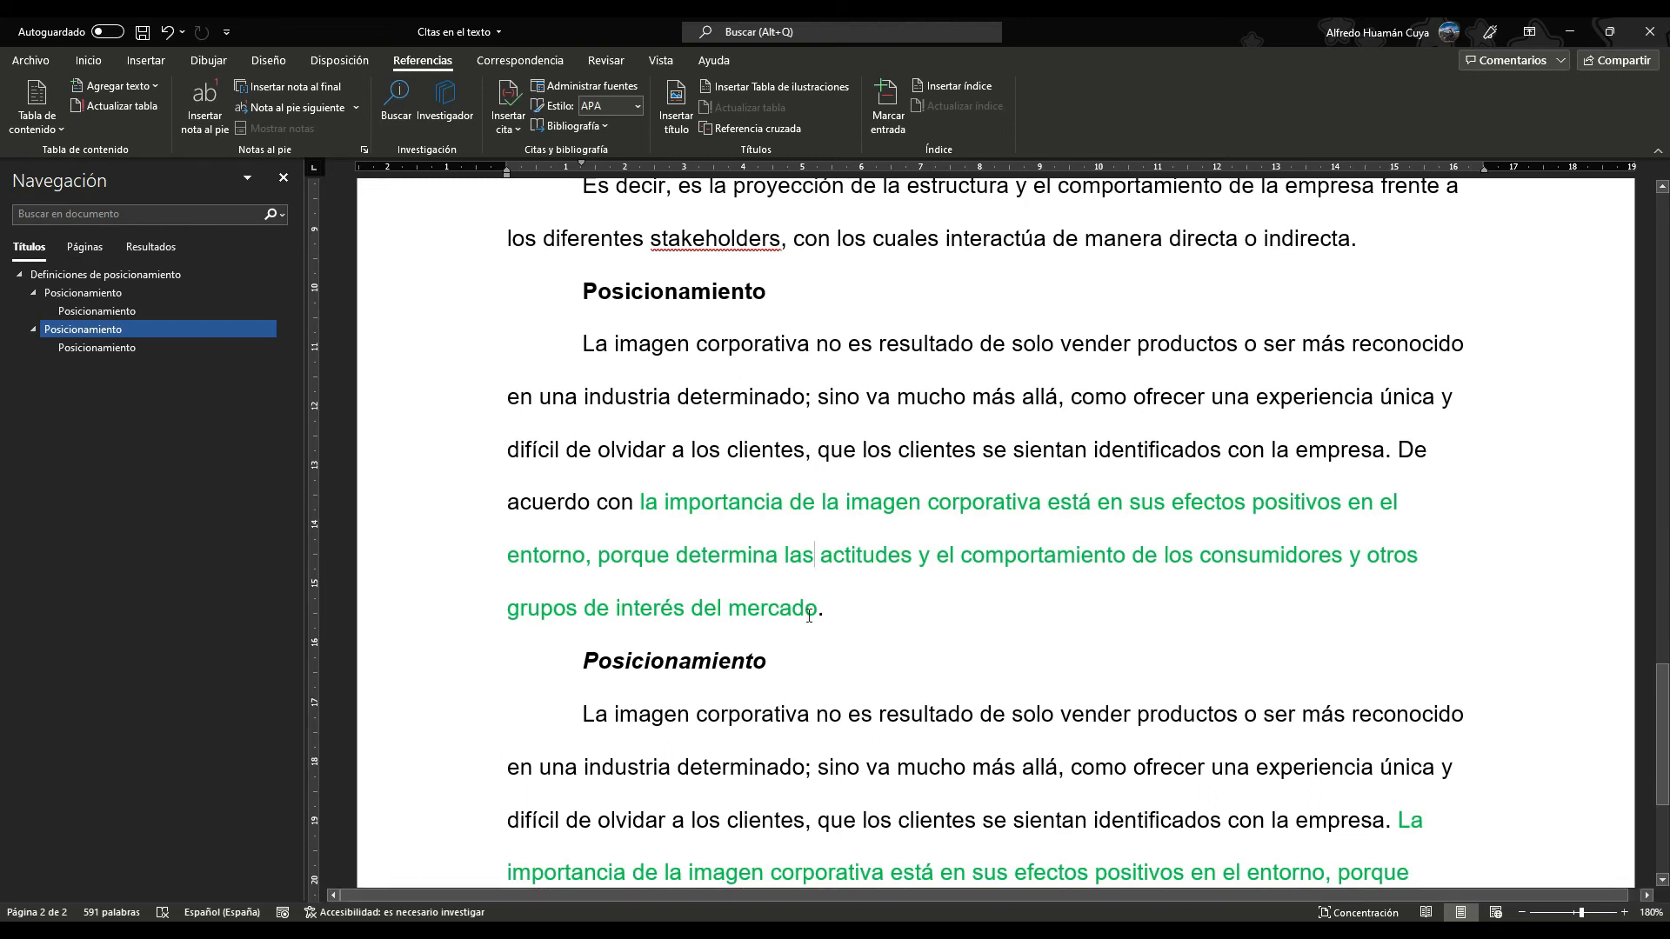
drag(818, 611, 641, 502)
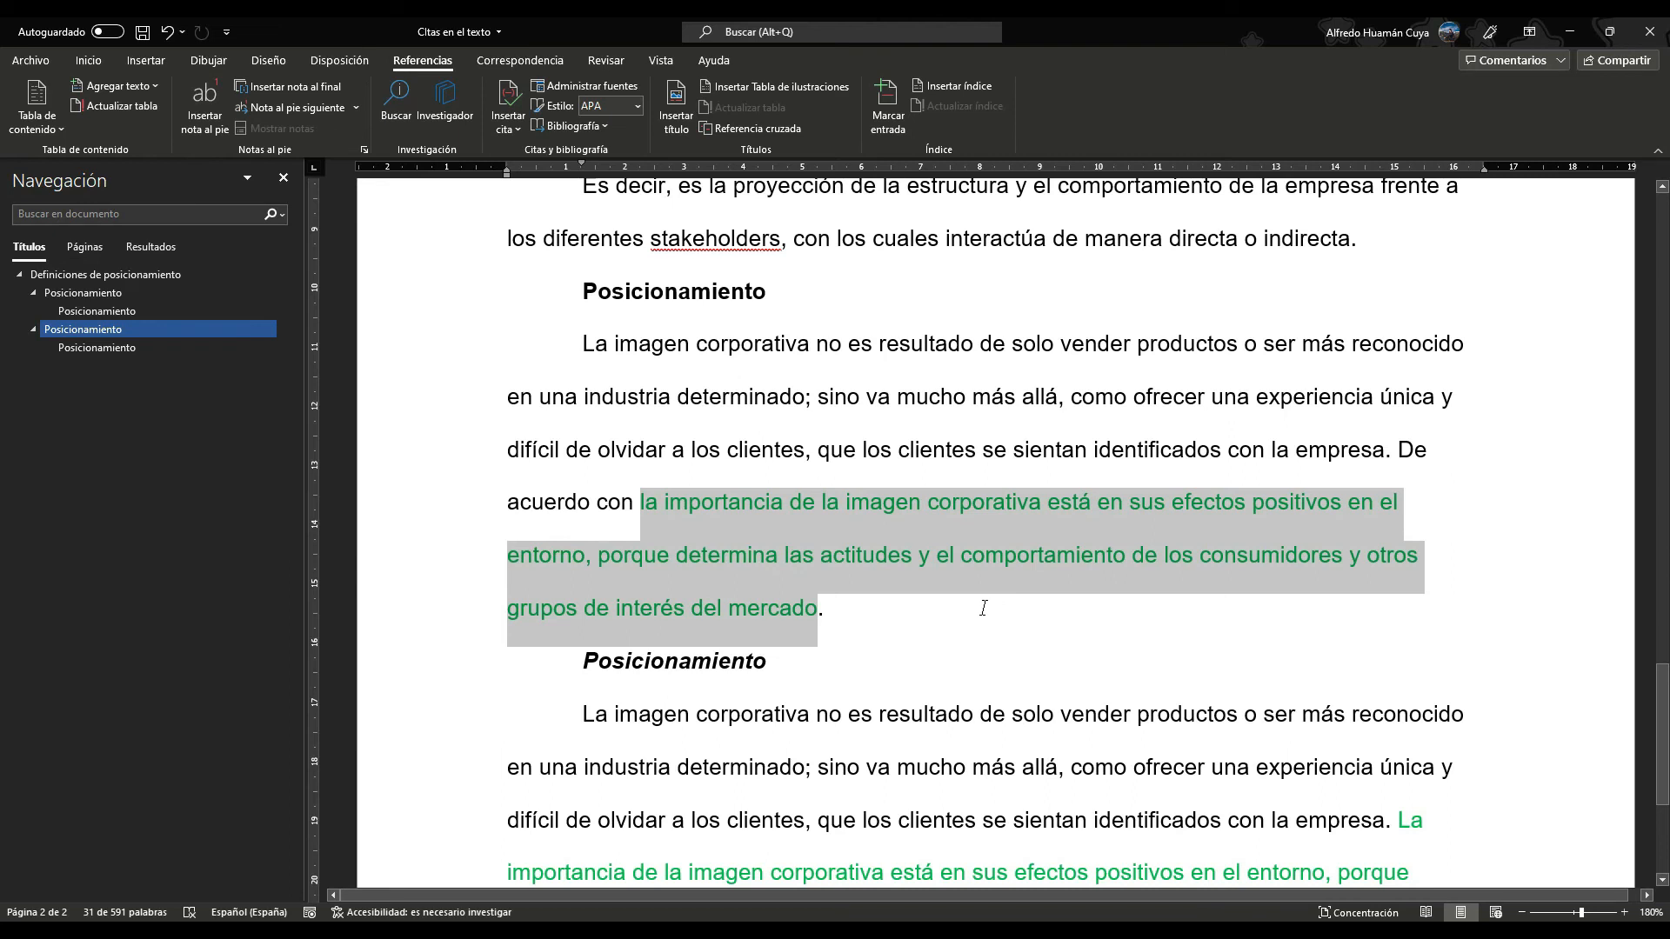
click(648, 504)
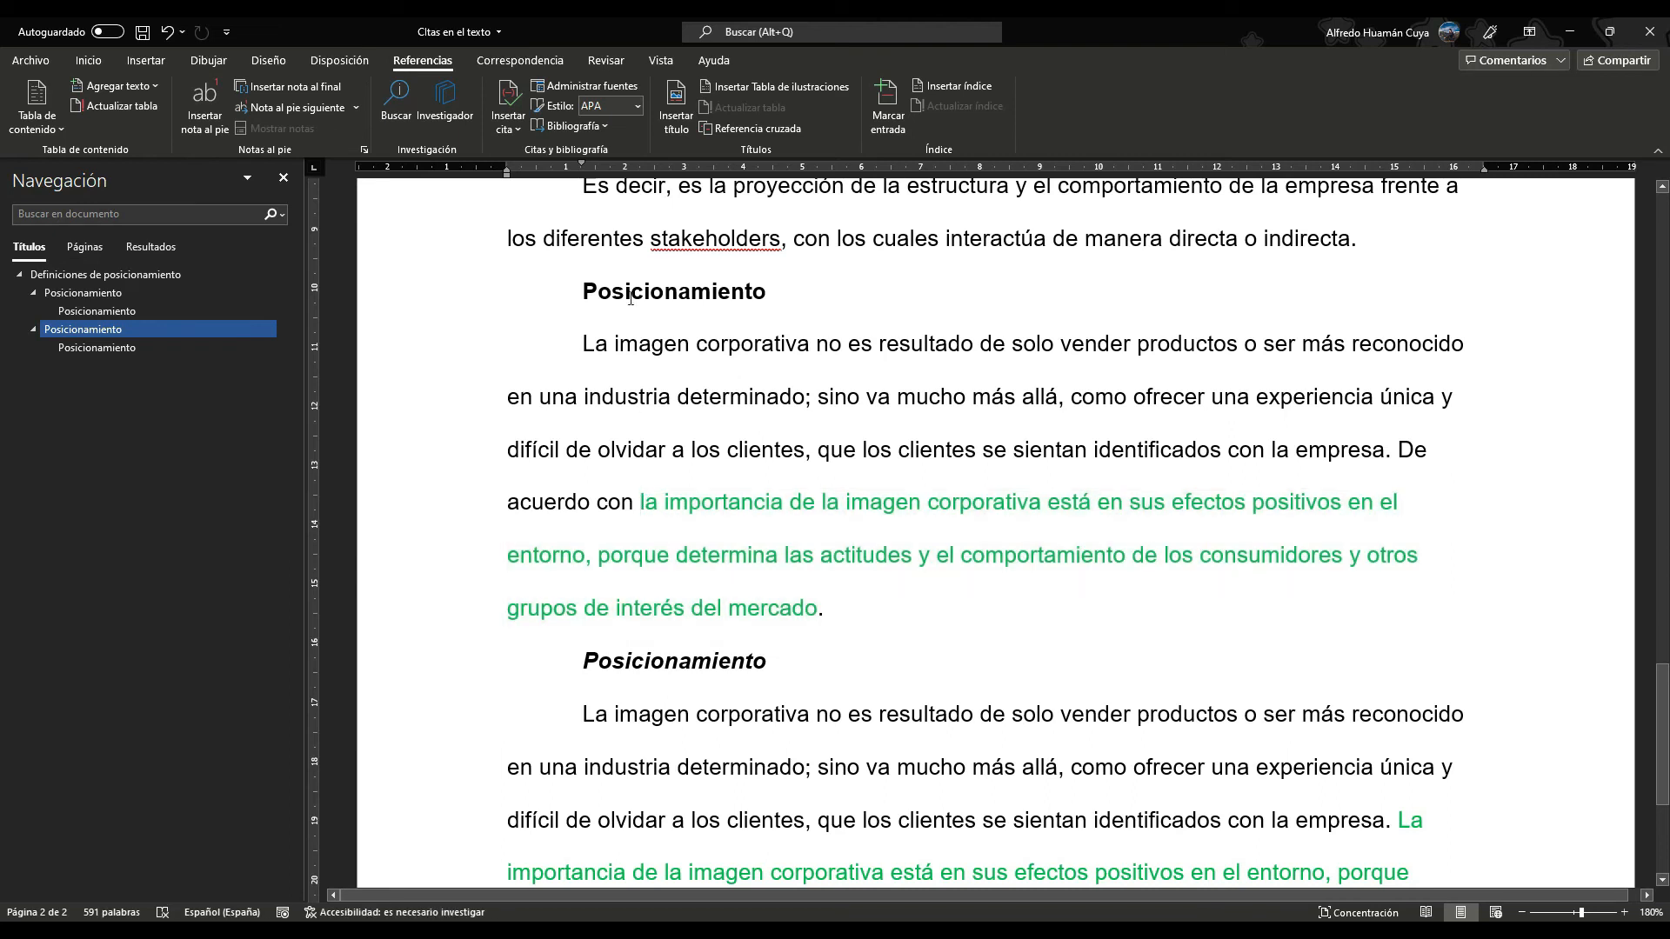
click(501, 126)
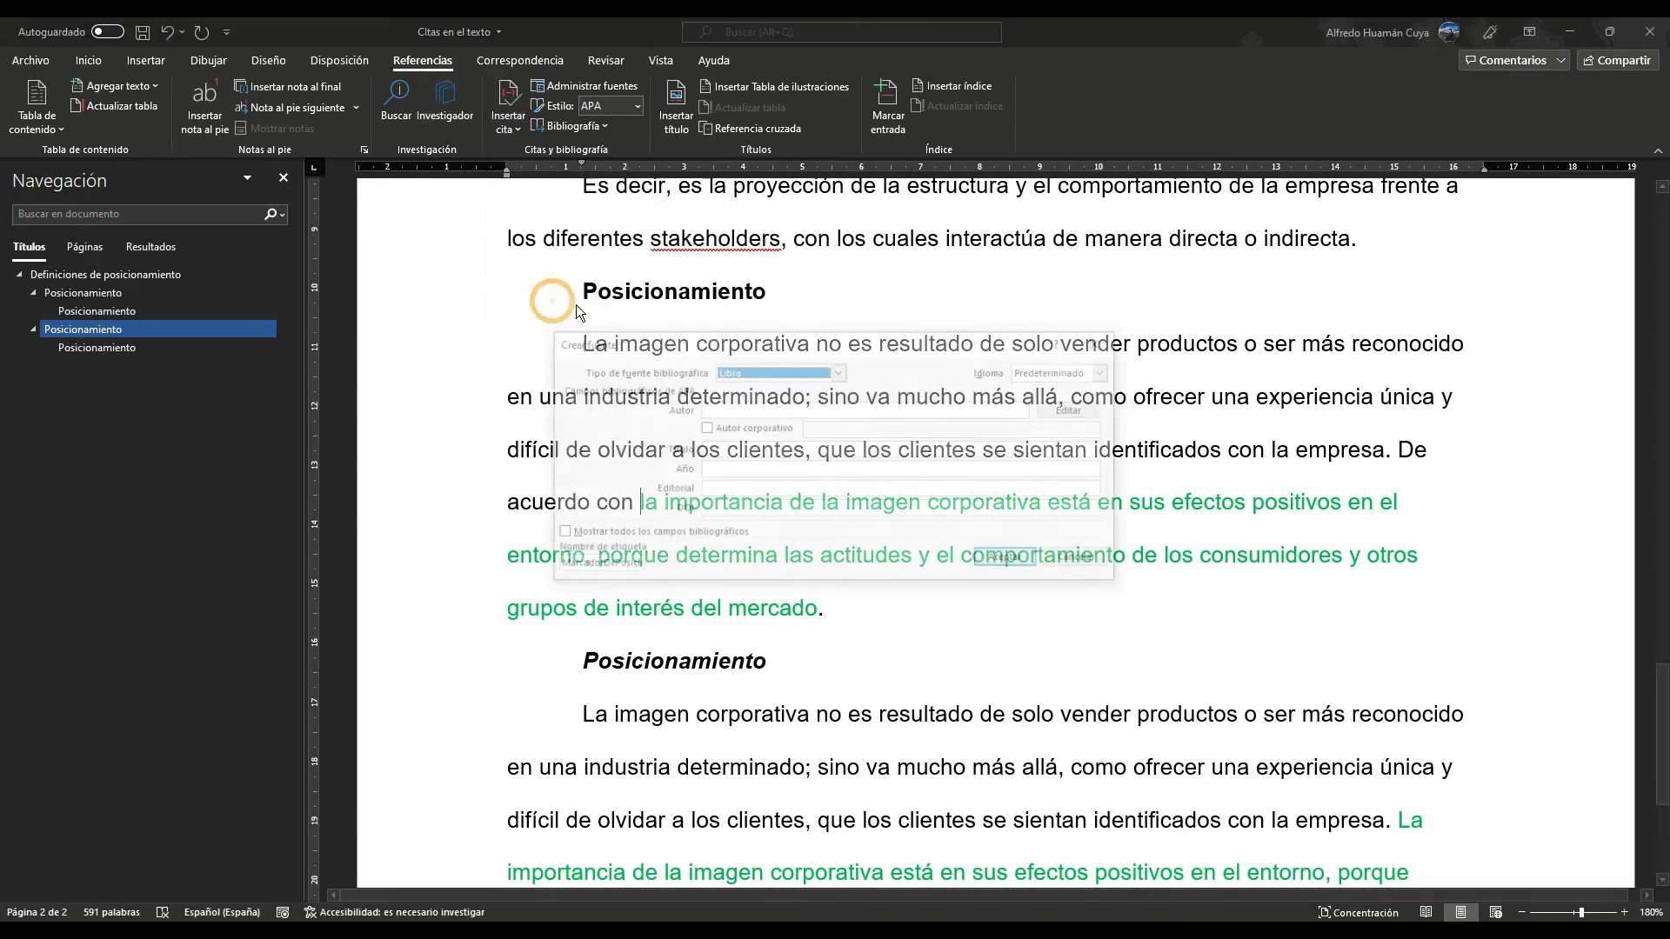
click(551, 301)
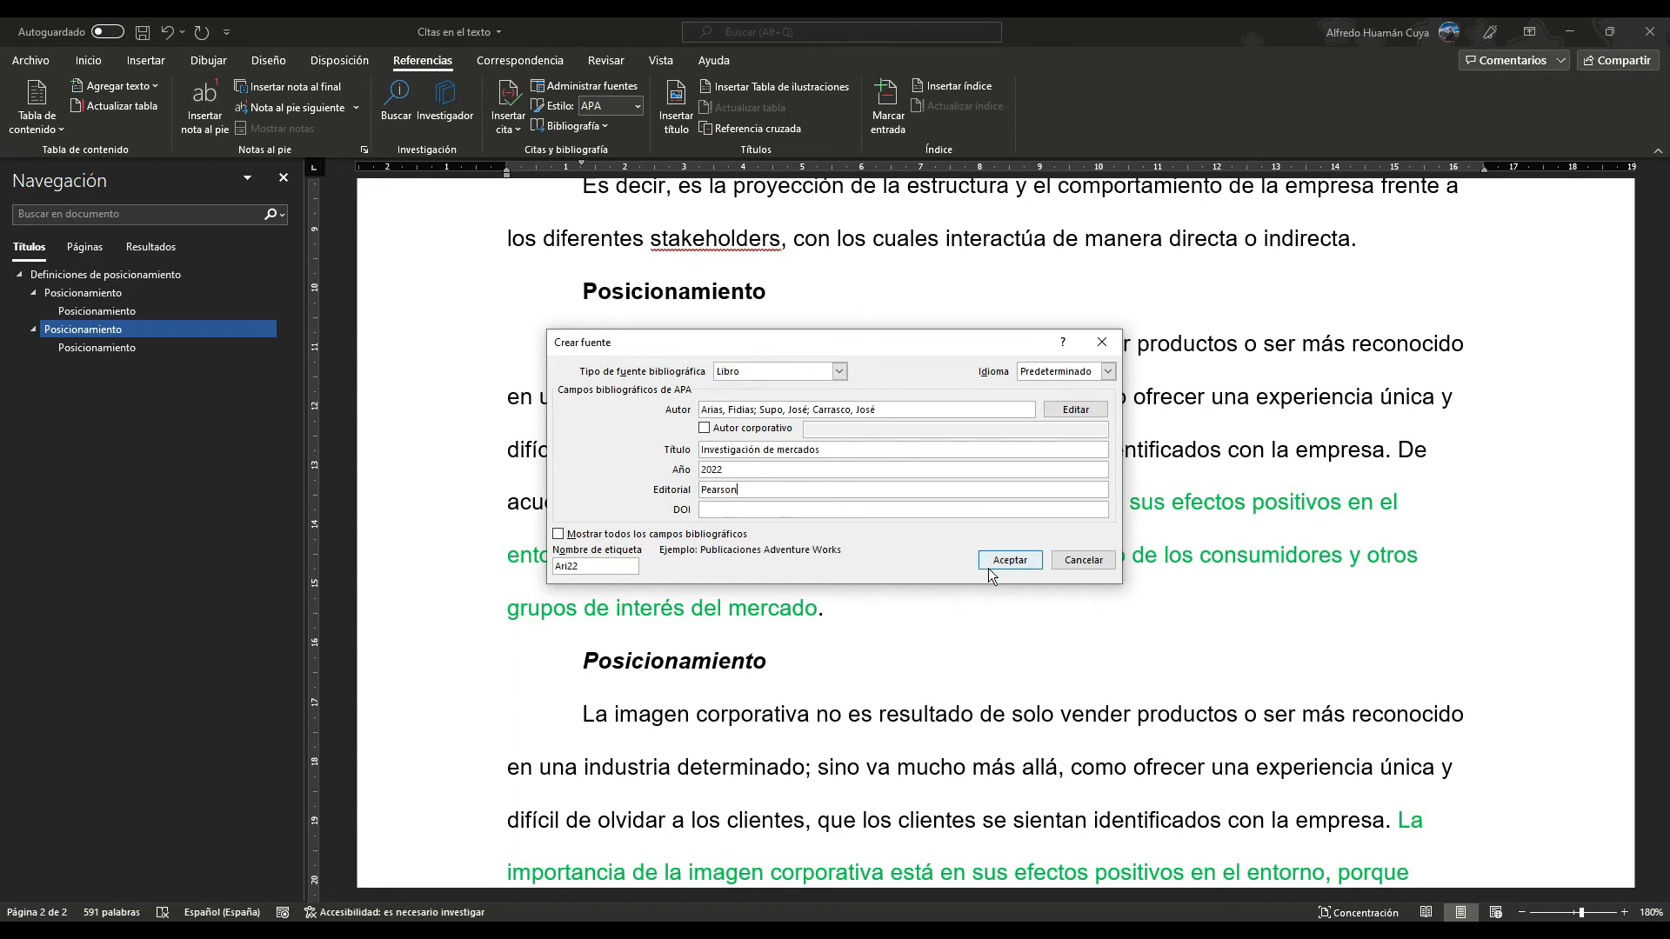
click(988, 568)
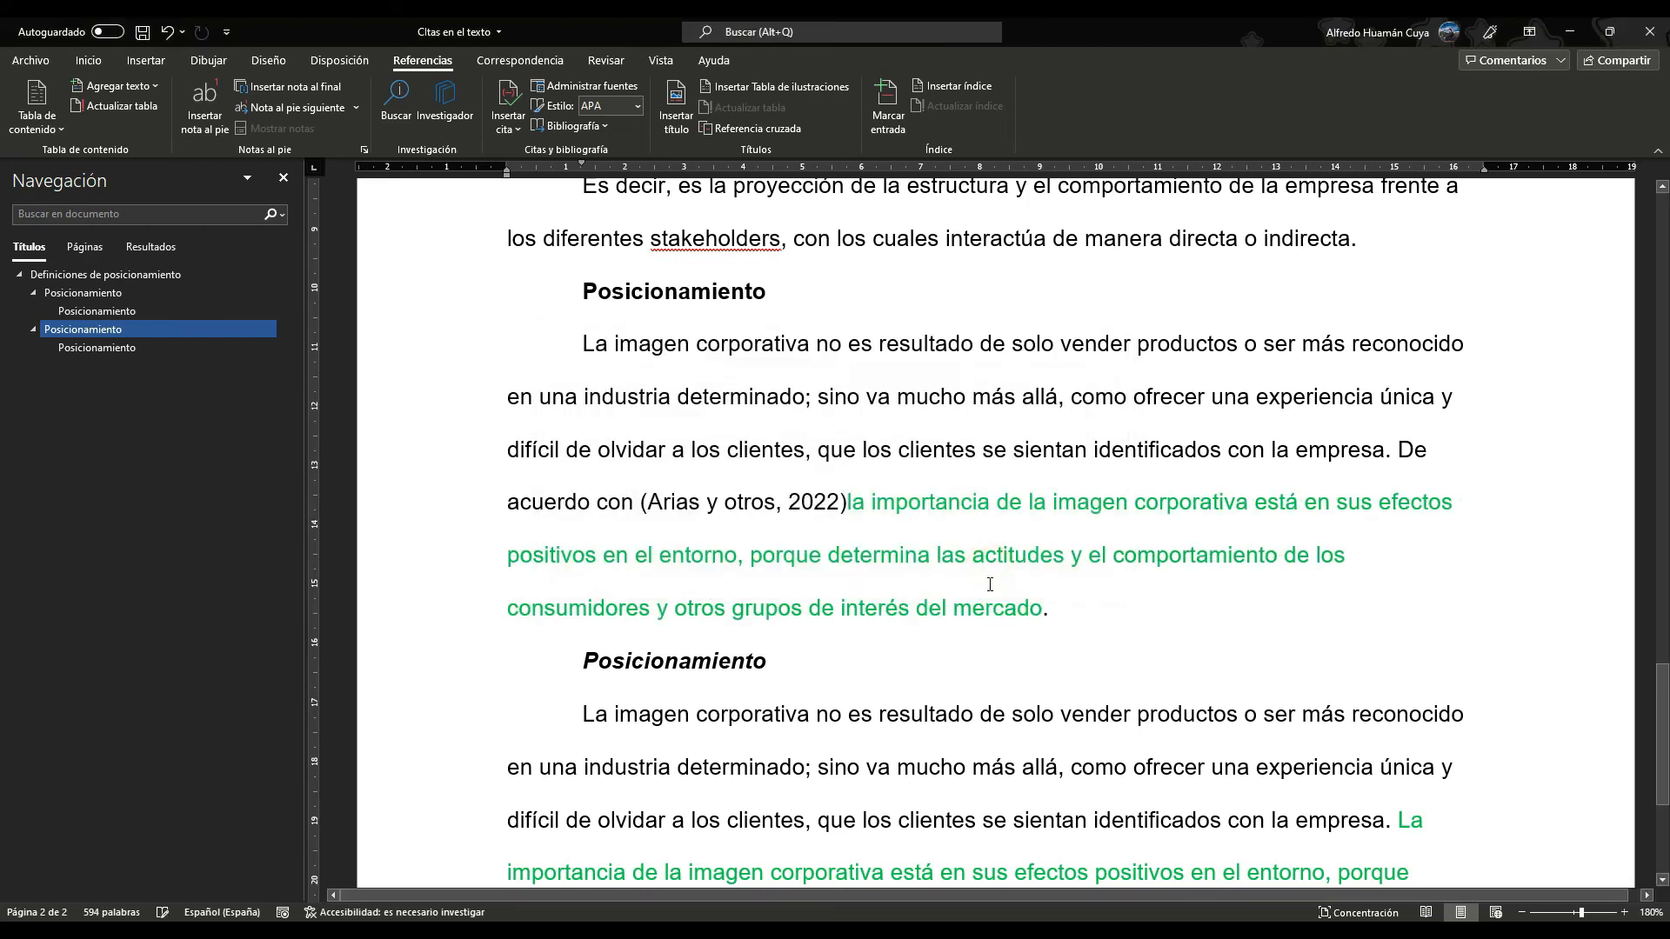
click(872, 513)
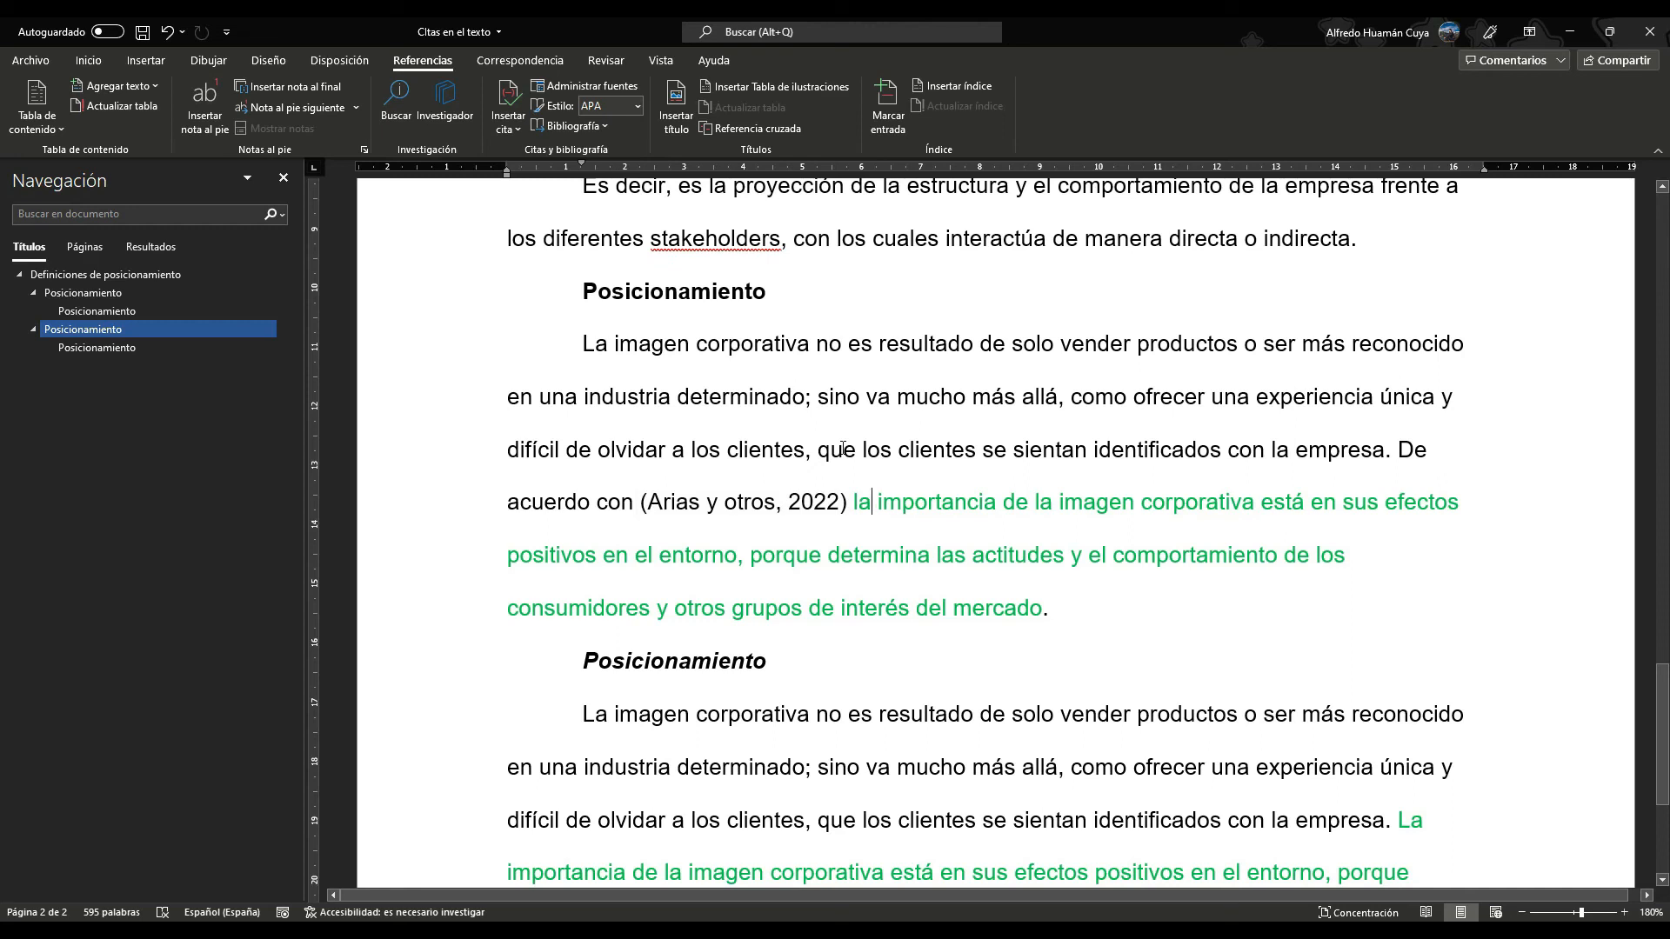
Step: Convert the citation after "De acuerdo con" in the narrative paraphrase to static text
click(637, 106)
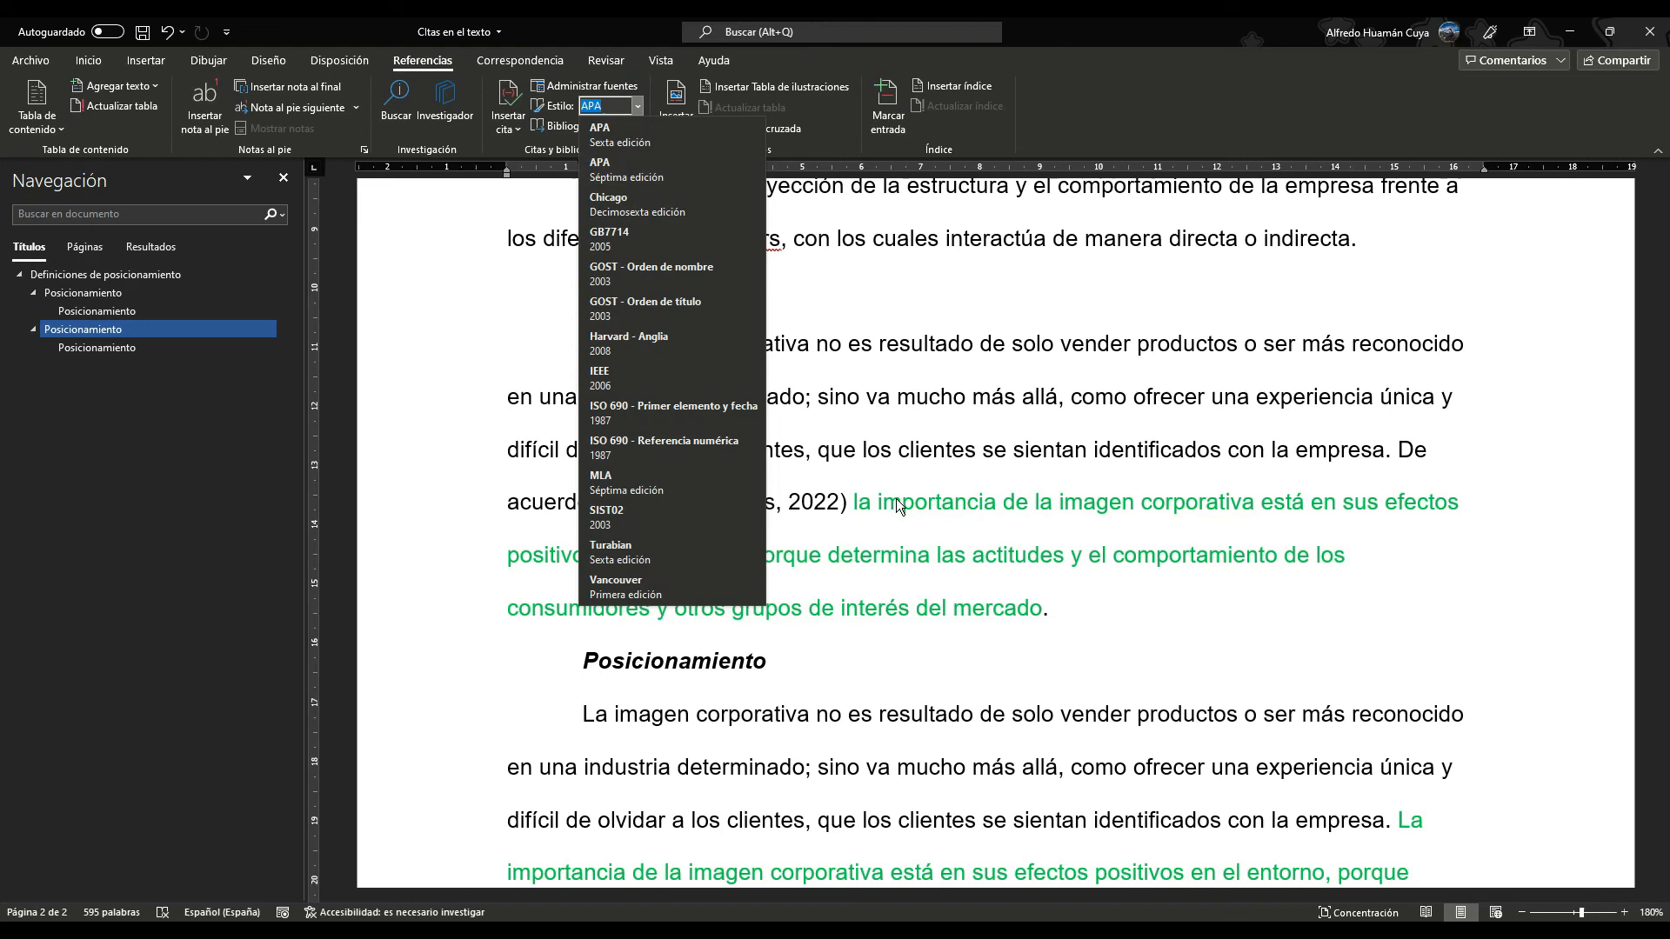
click(851, 502)
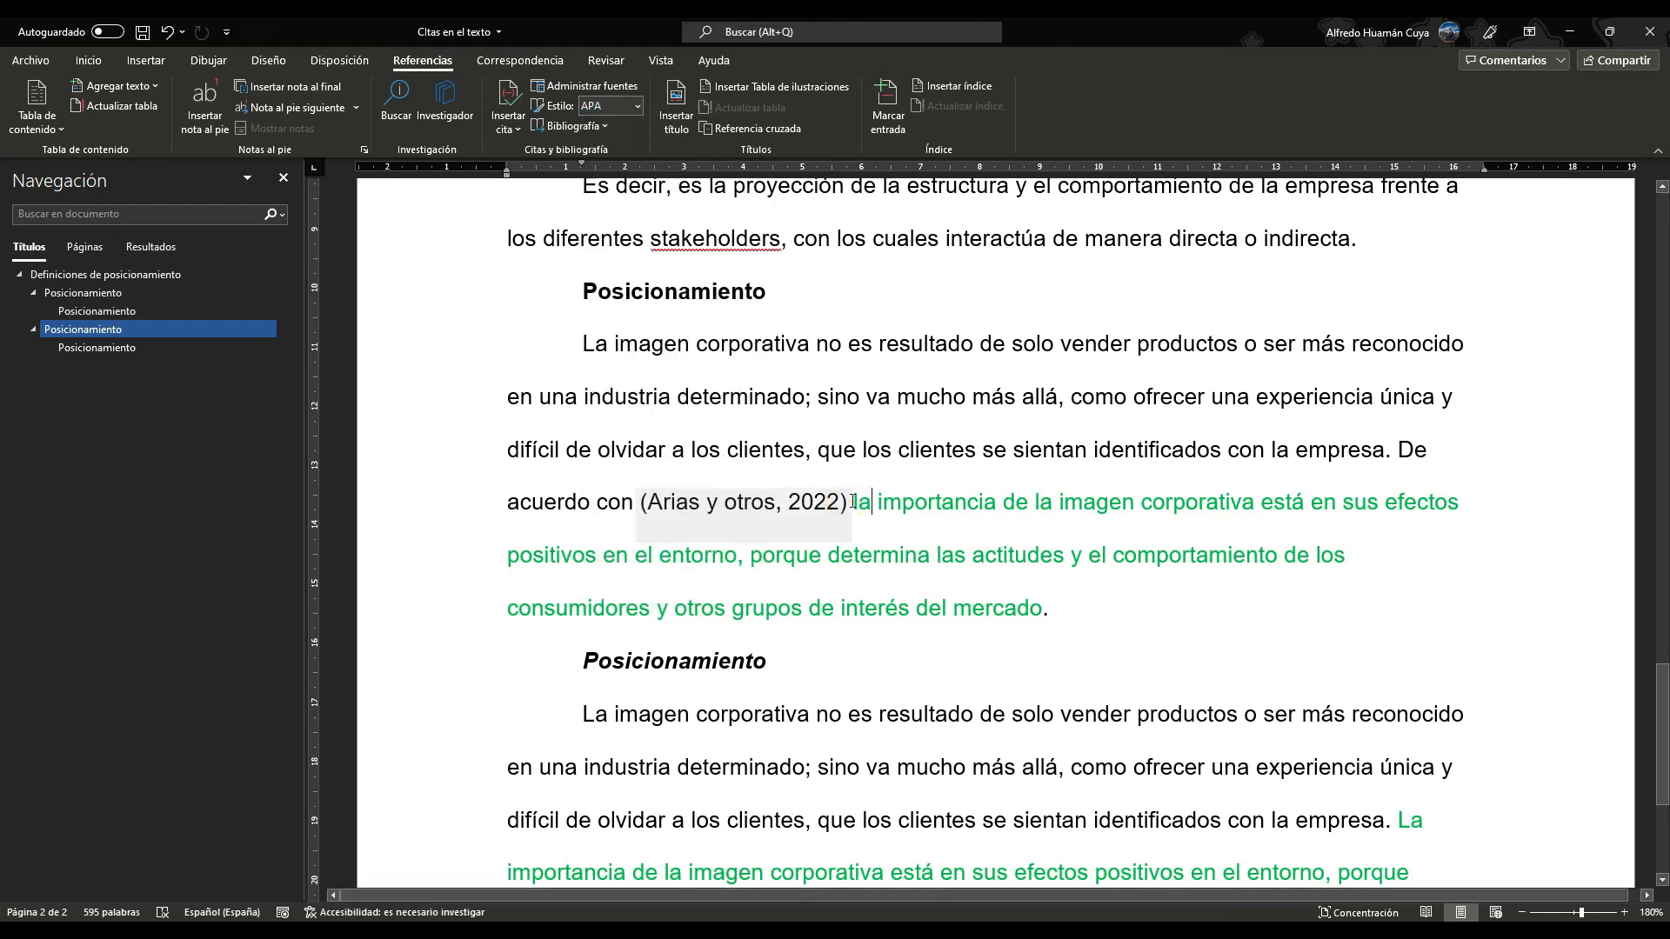
click(852, 502)
click(857, 535)
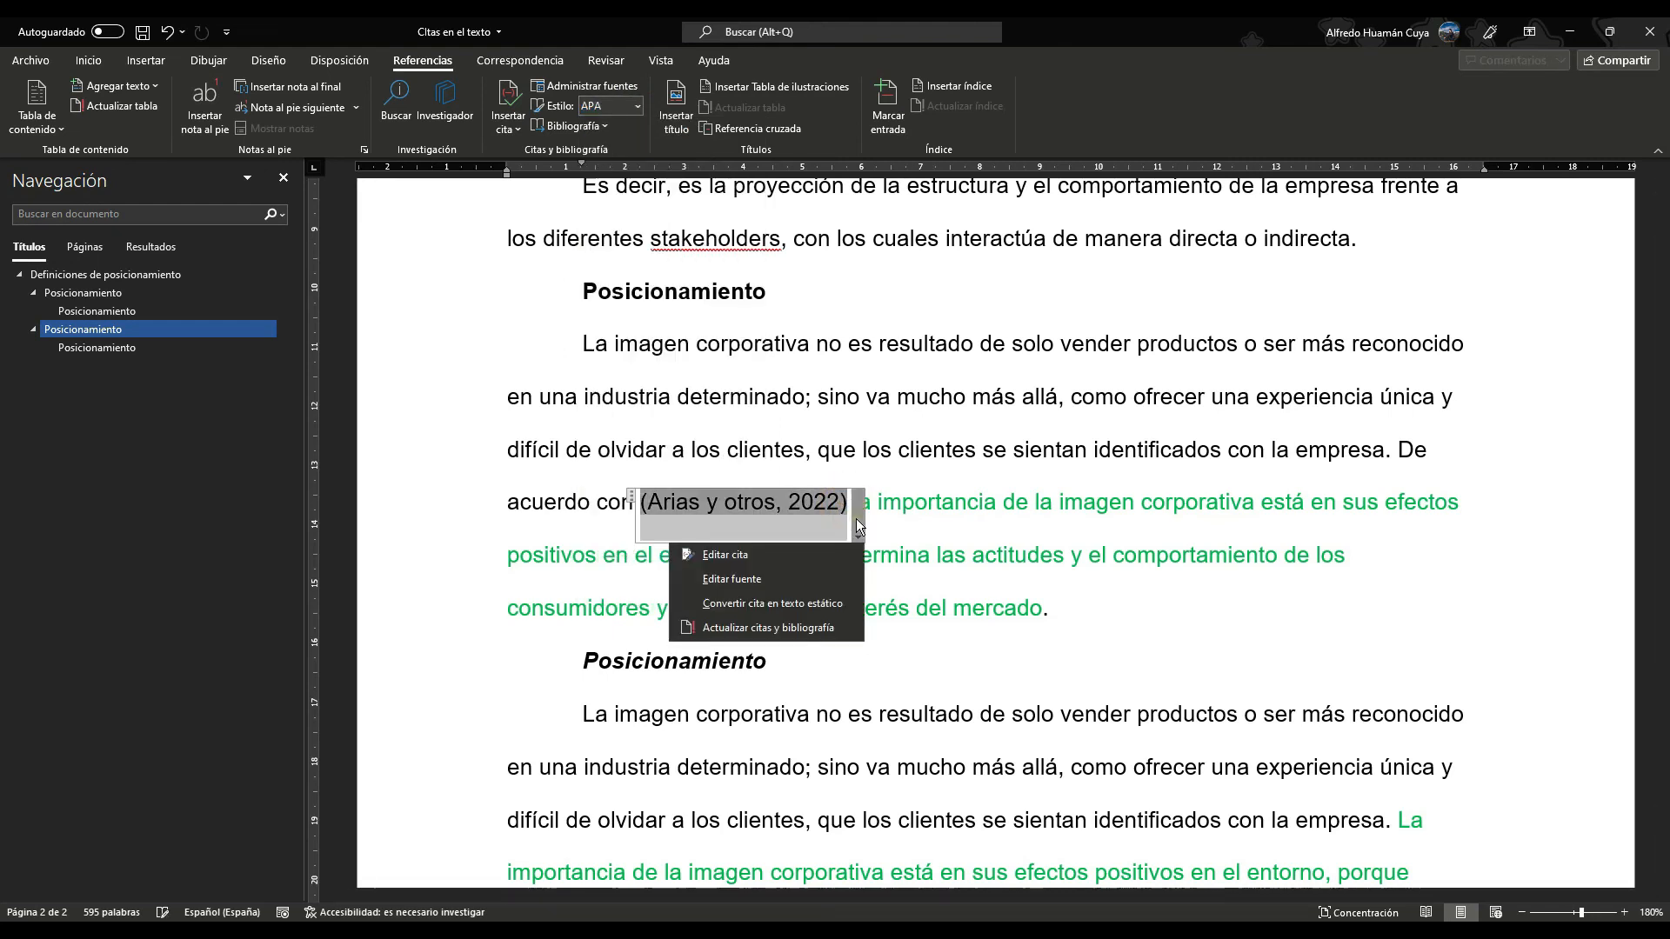
click(818, 604)
Step: Rewrite the static citation in narrative form, replacing "y otros," with "et al." and enclosing only the year 2022 in parentheses
drag(786, 507, 709, 513)
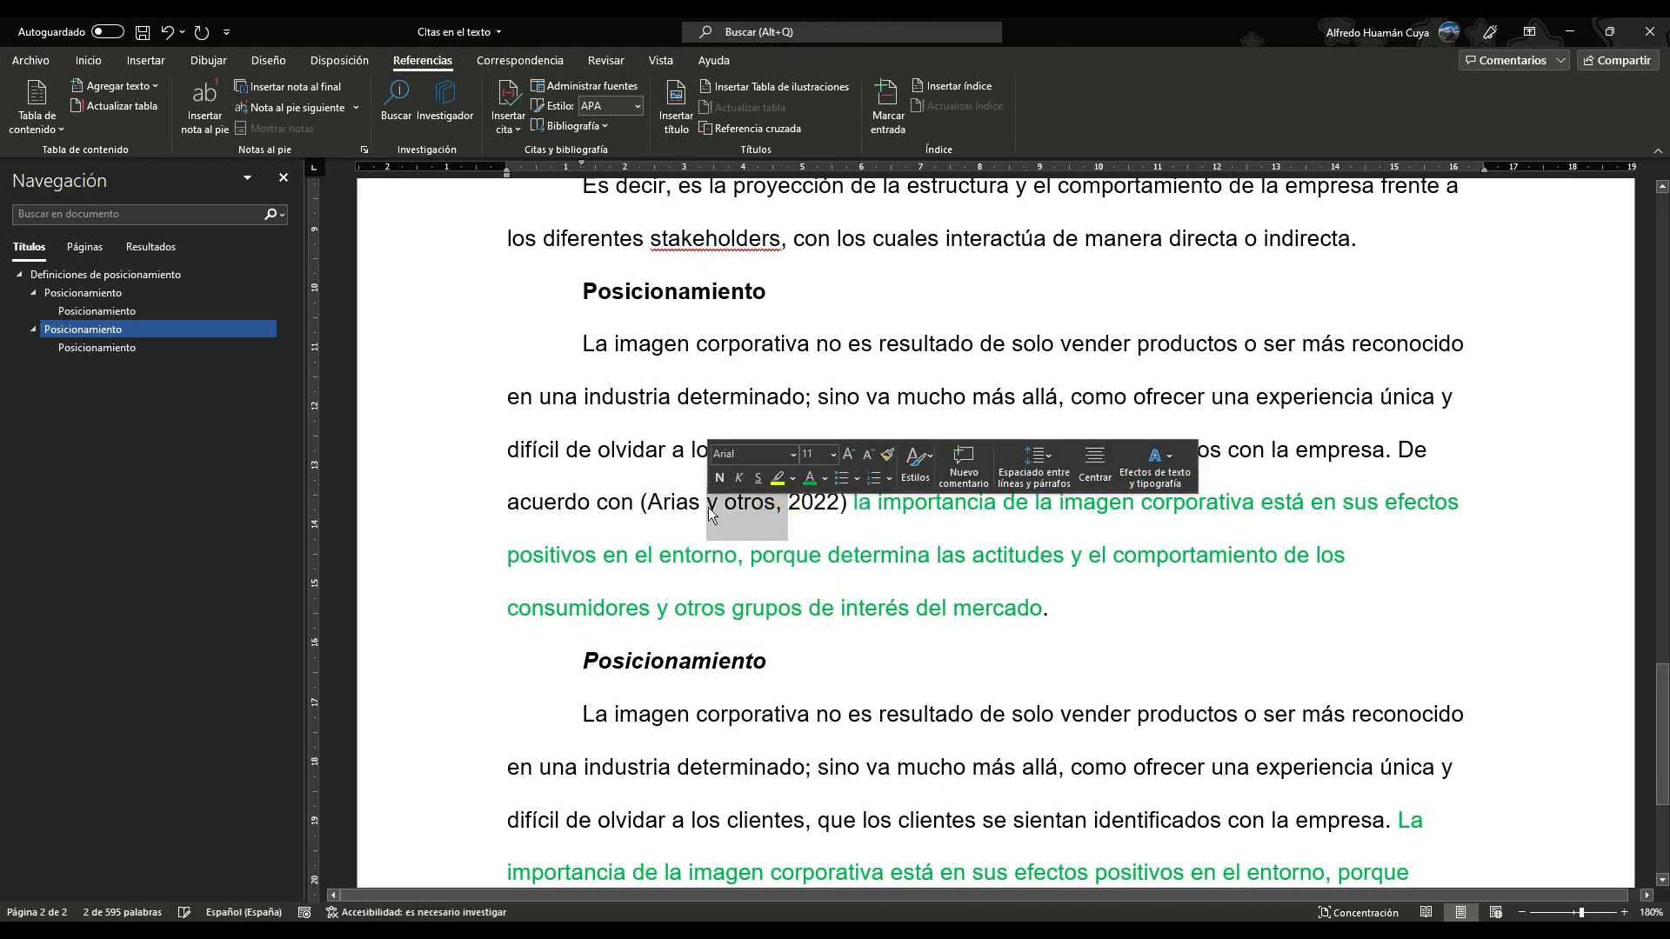
text(et al)
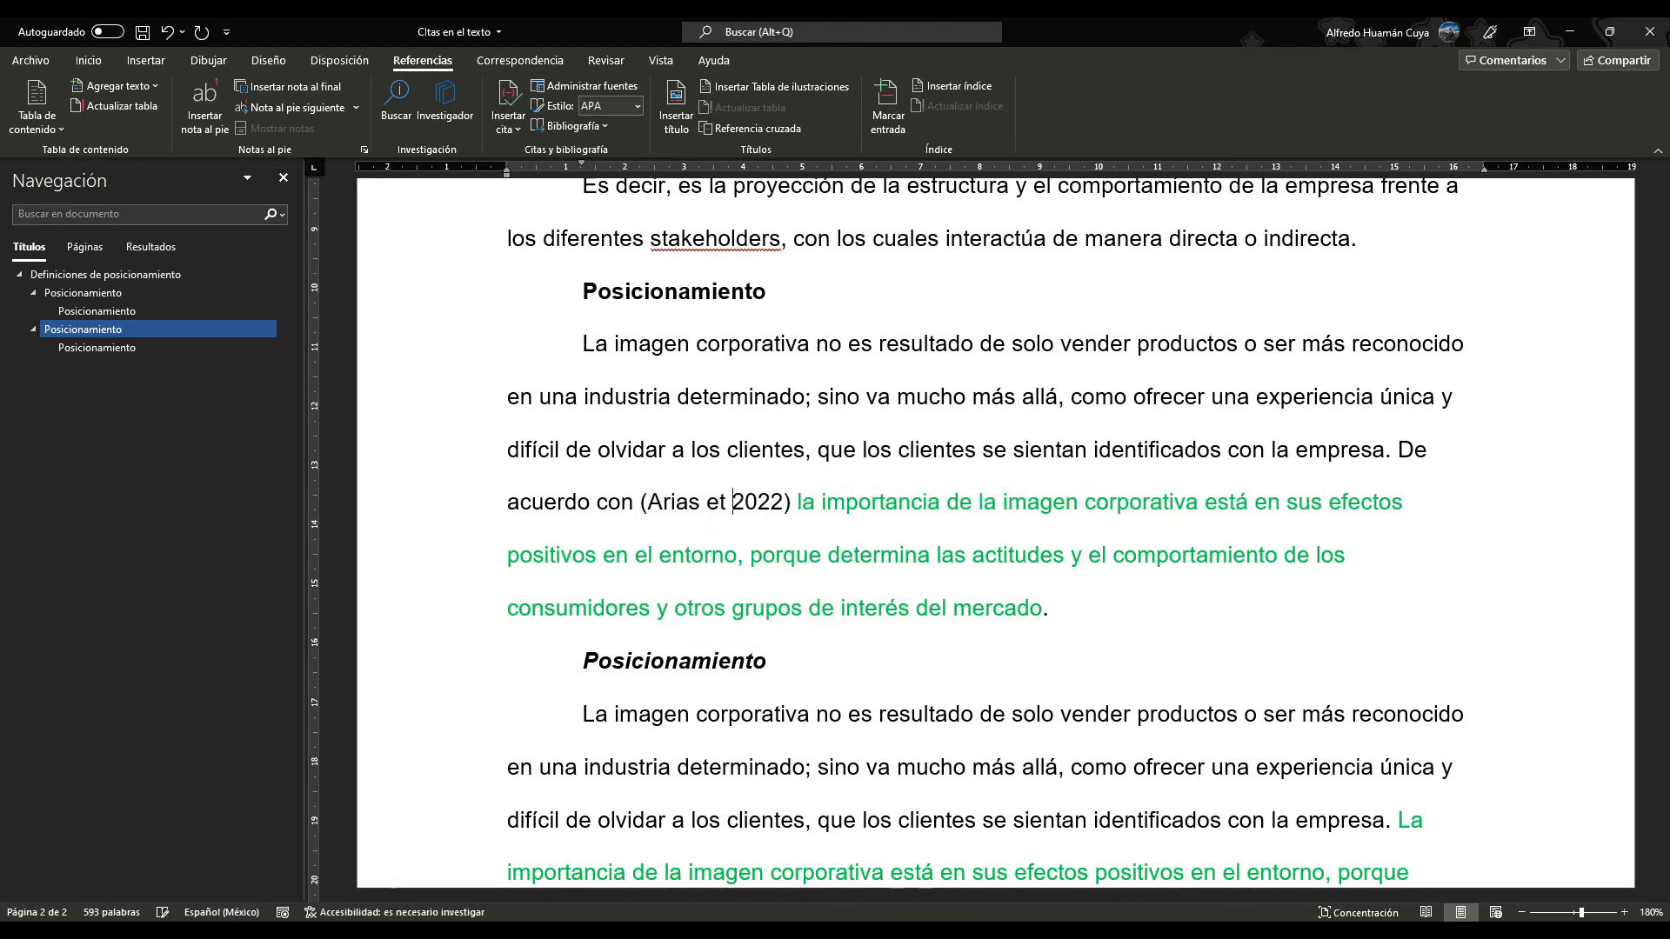
text(.)
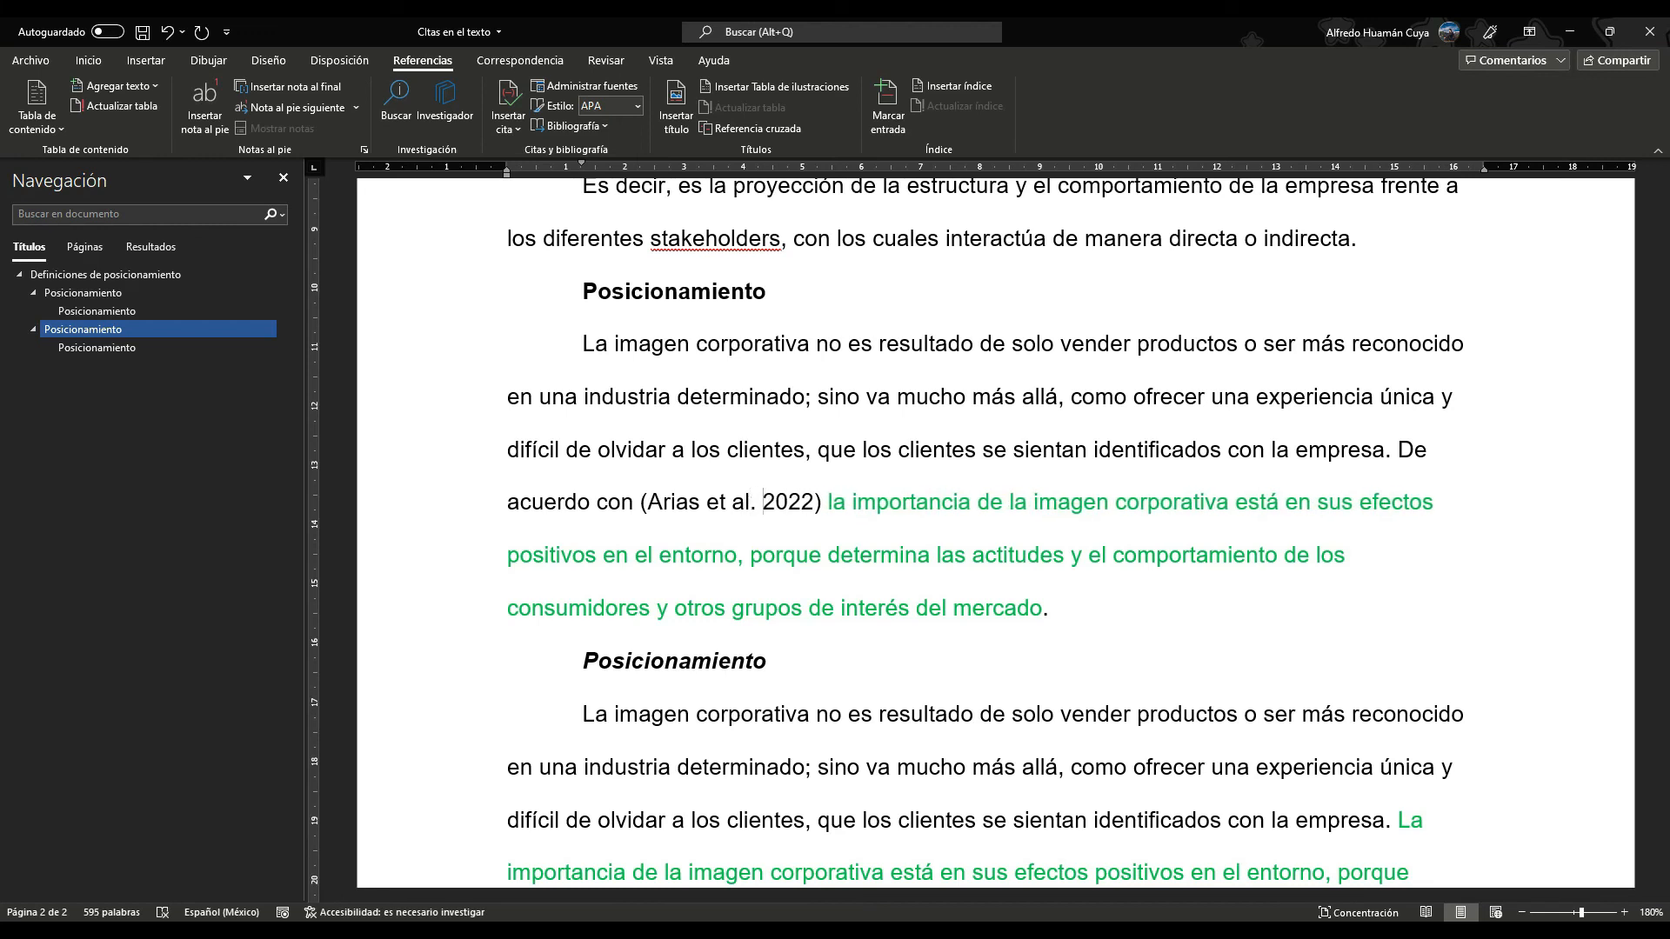
text( ()
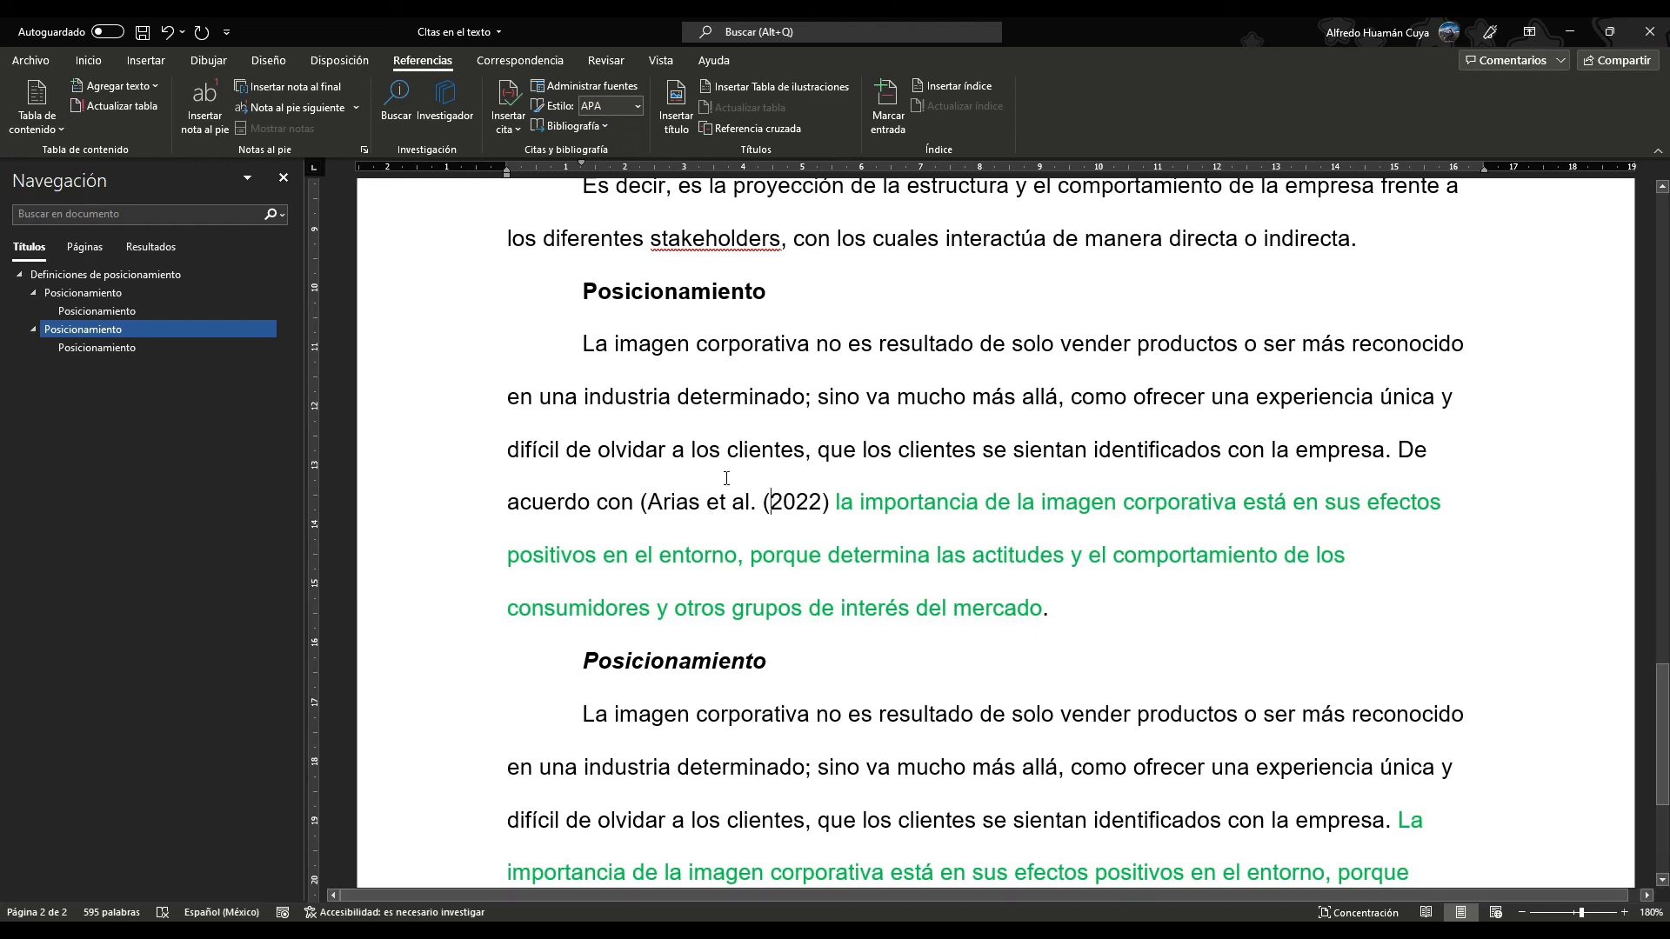
click(648, 500)
key(BackSpace)
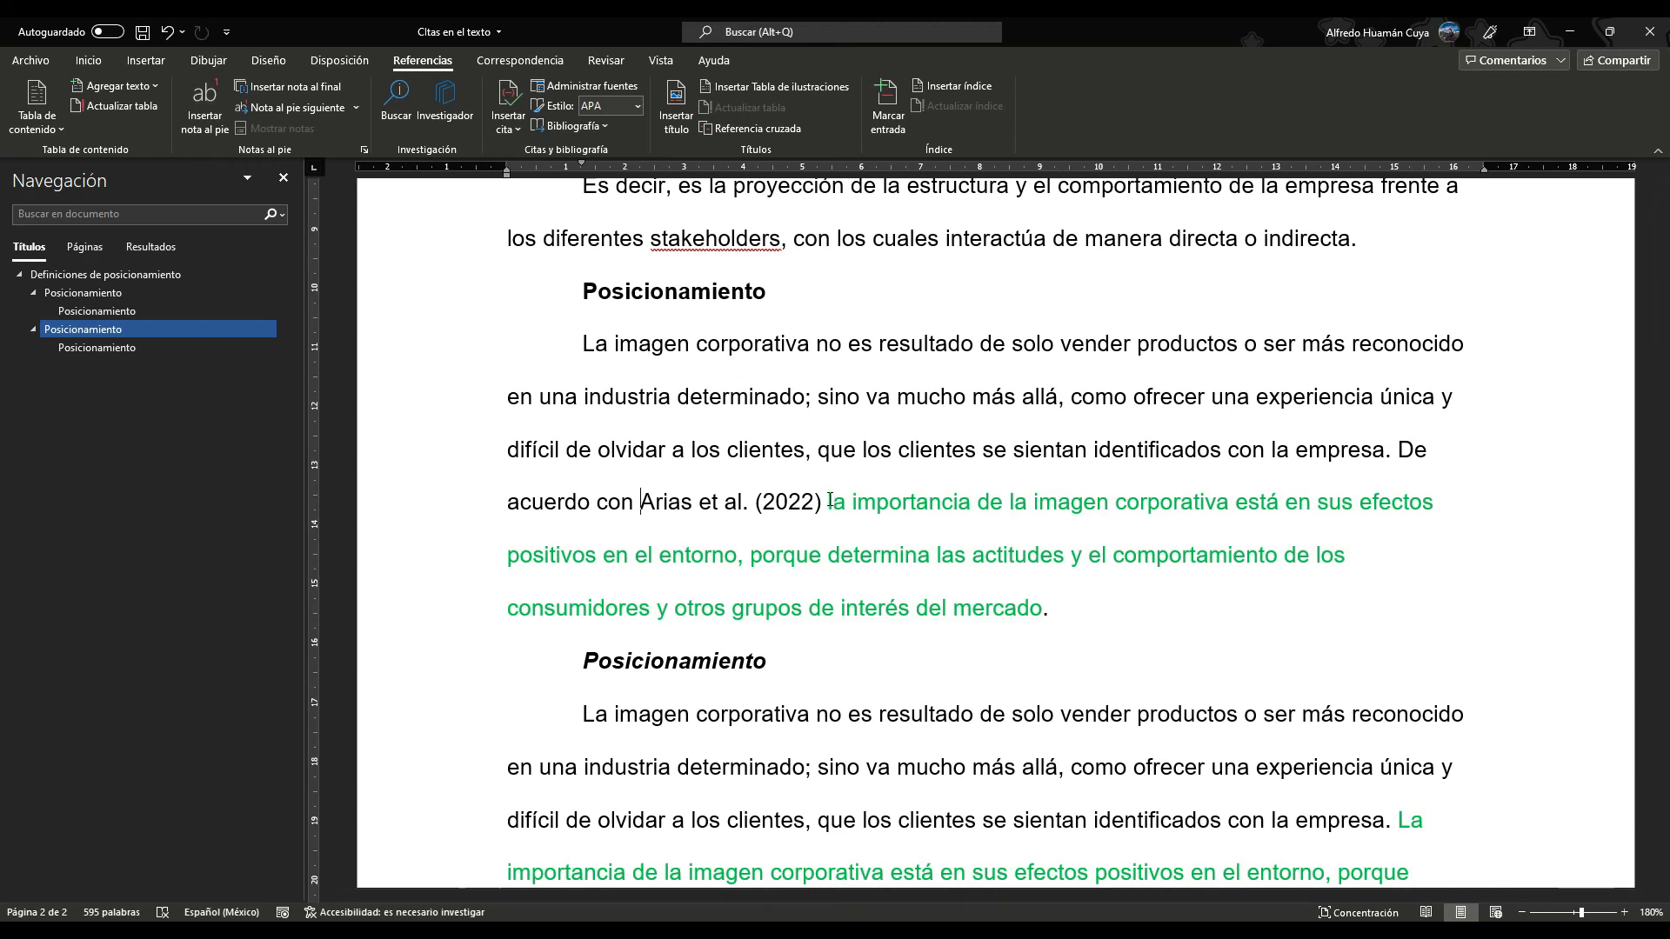
click(1061, 608)
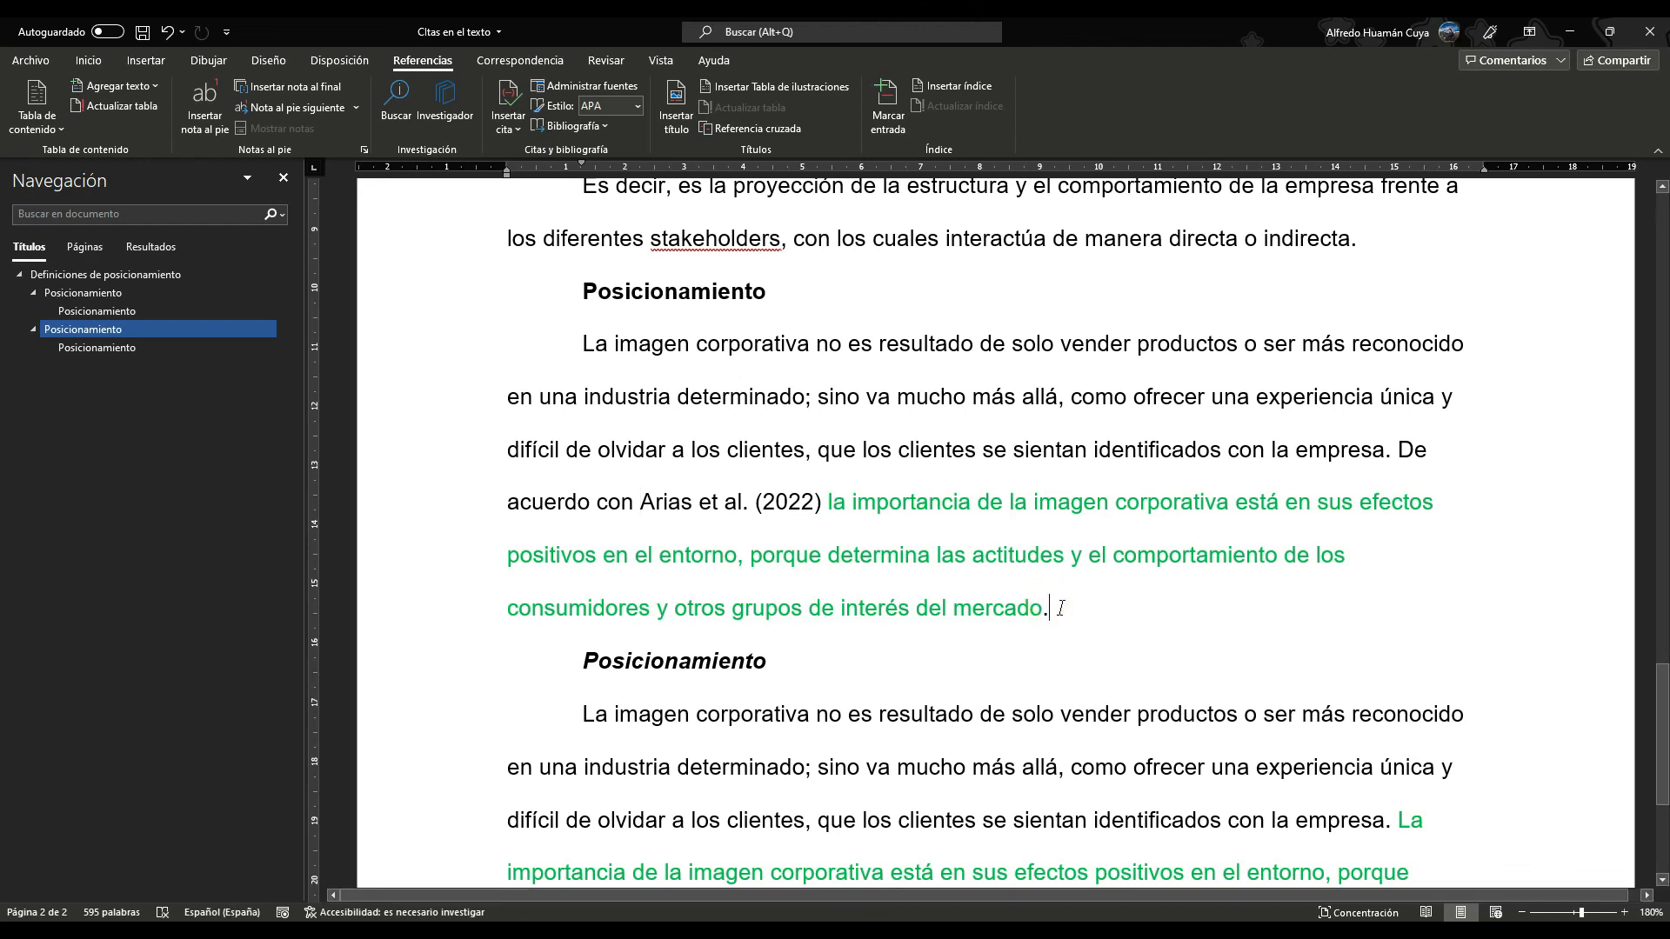
key(ctrl+z)
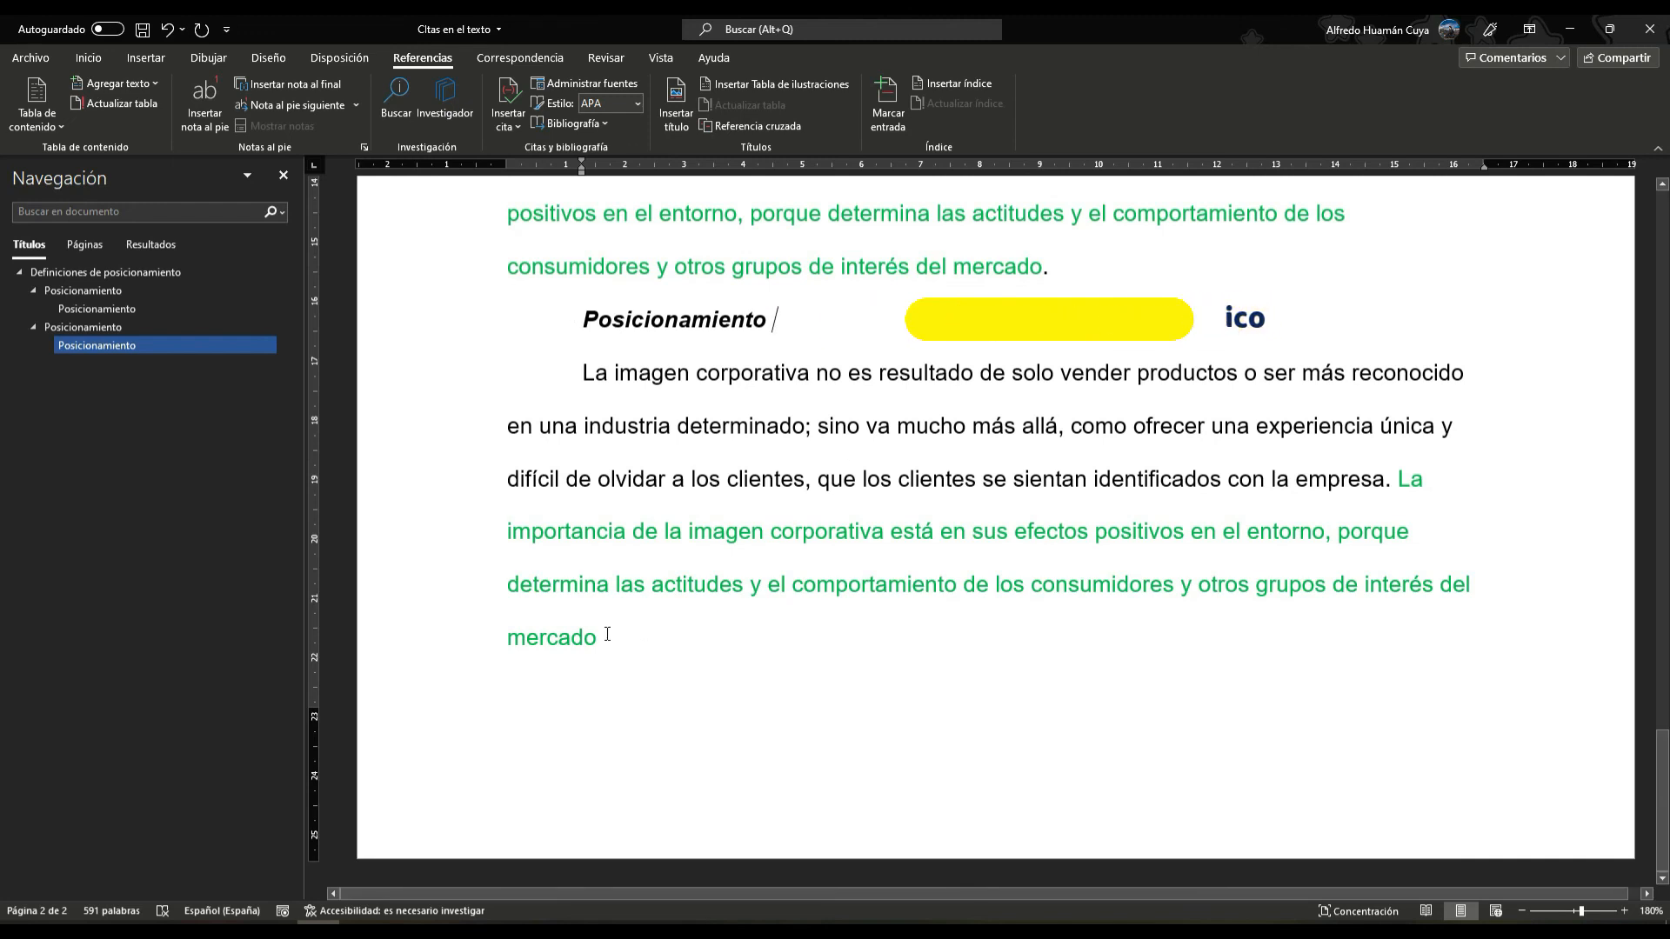
Step: After "mercado" in the last paragraph, cite the existing source "Investigación de mercados" (2022) and convert the citation to static text
drag(603, 637, 546, 550)
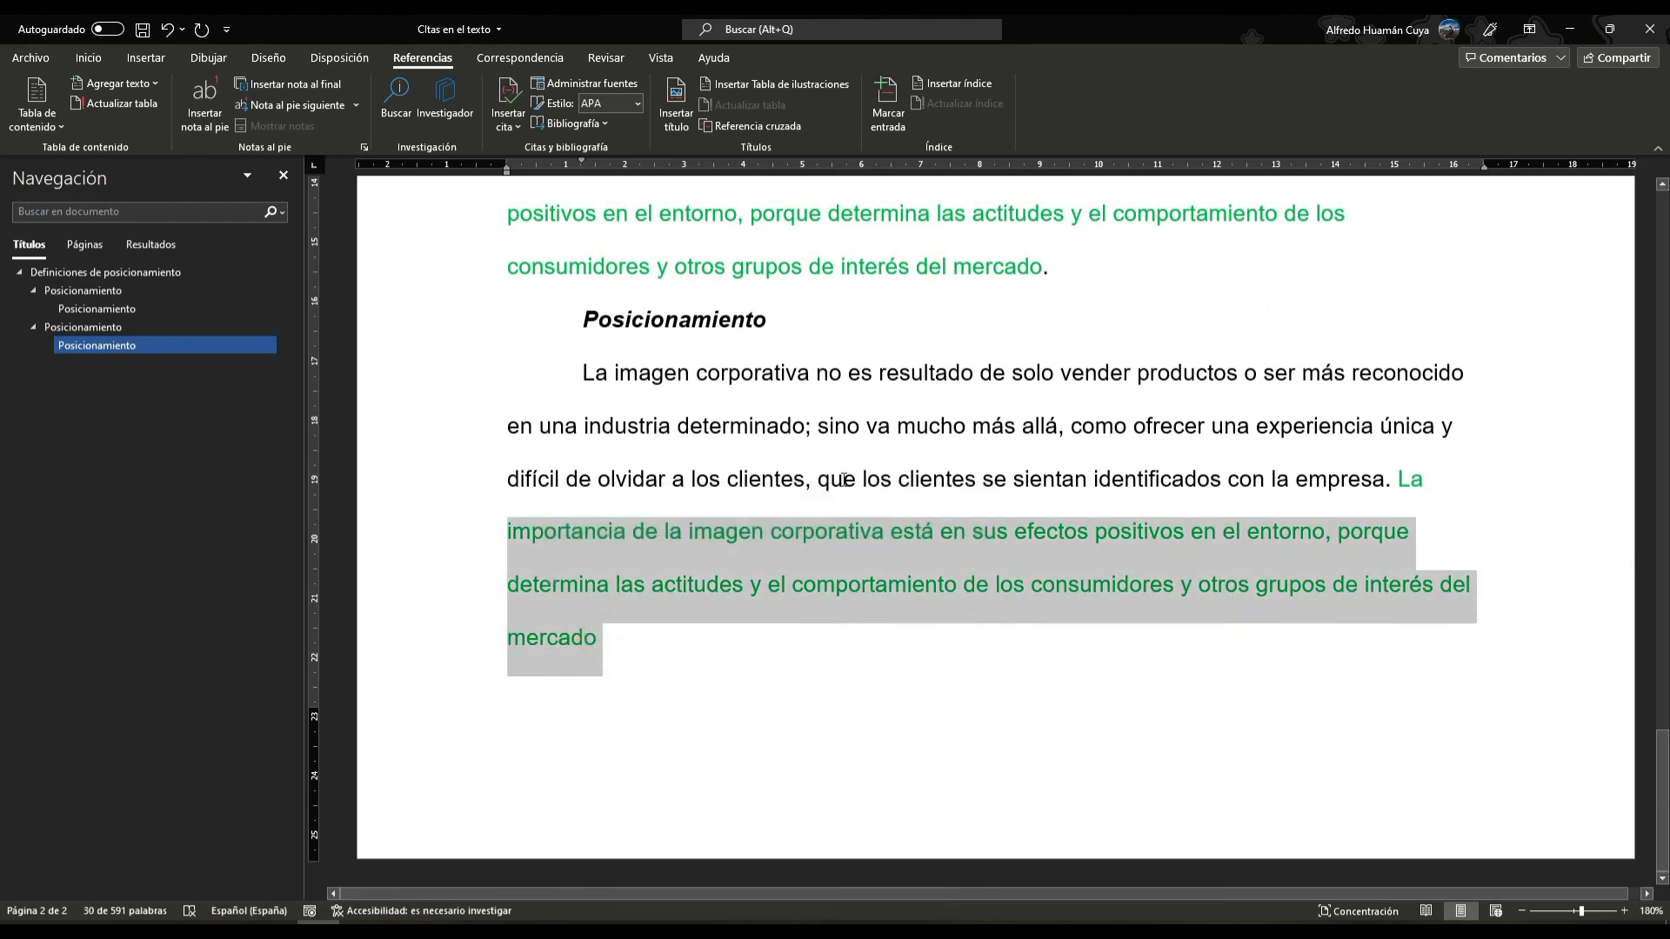
click(617, 644)
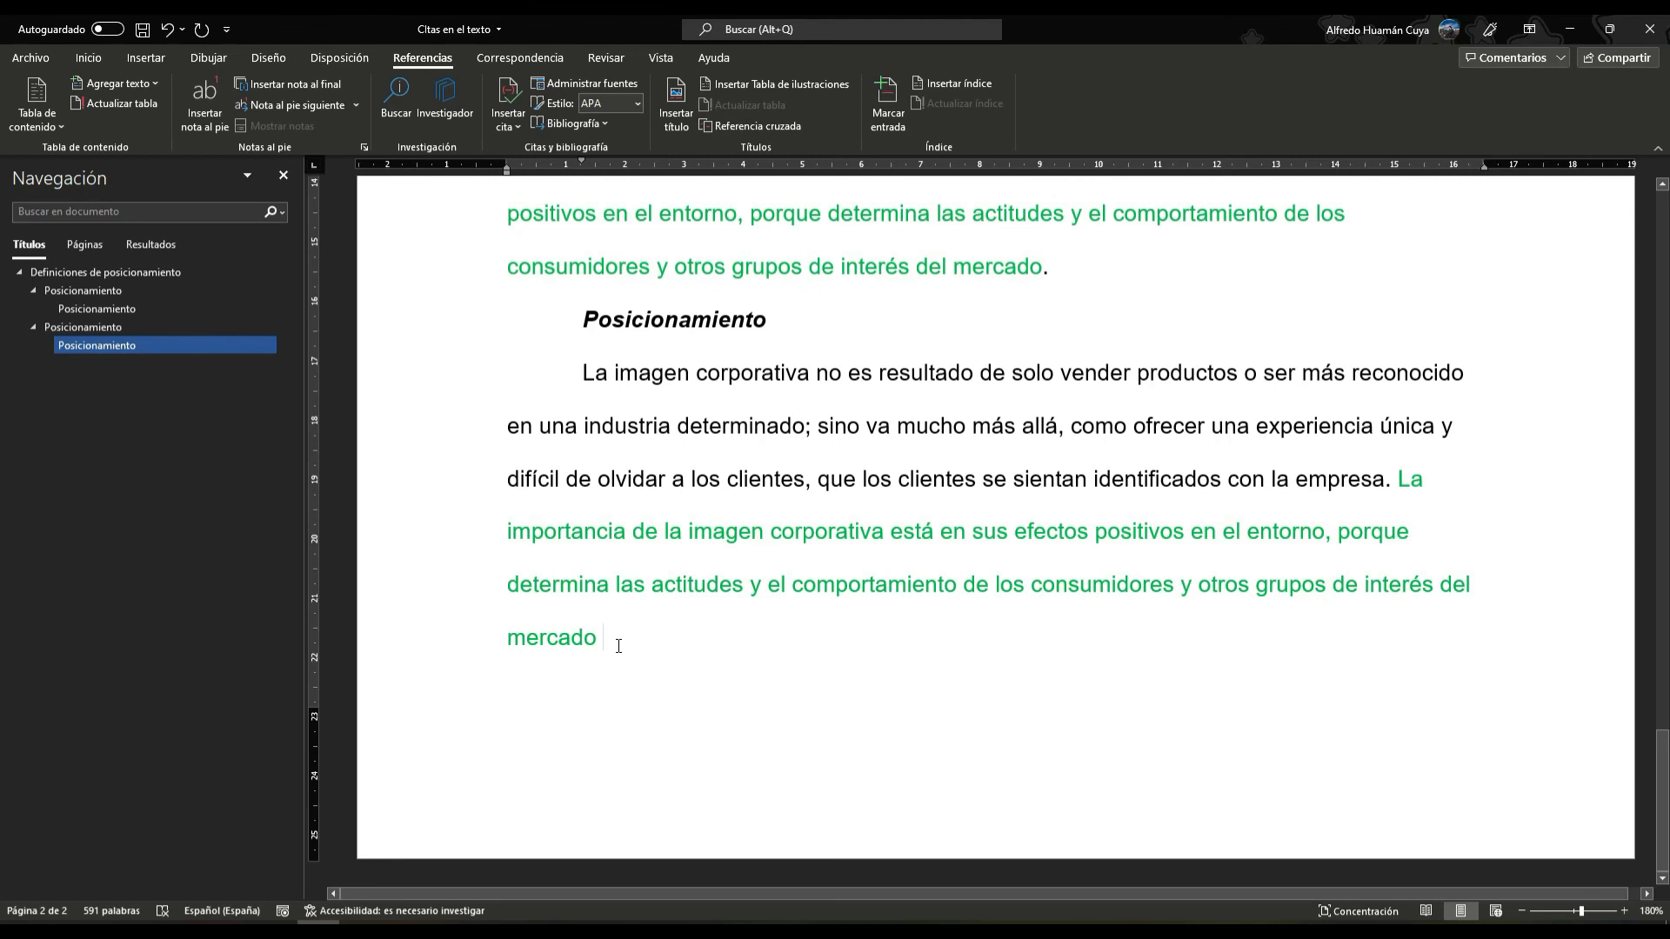
click(513, 132)
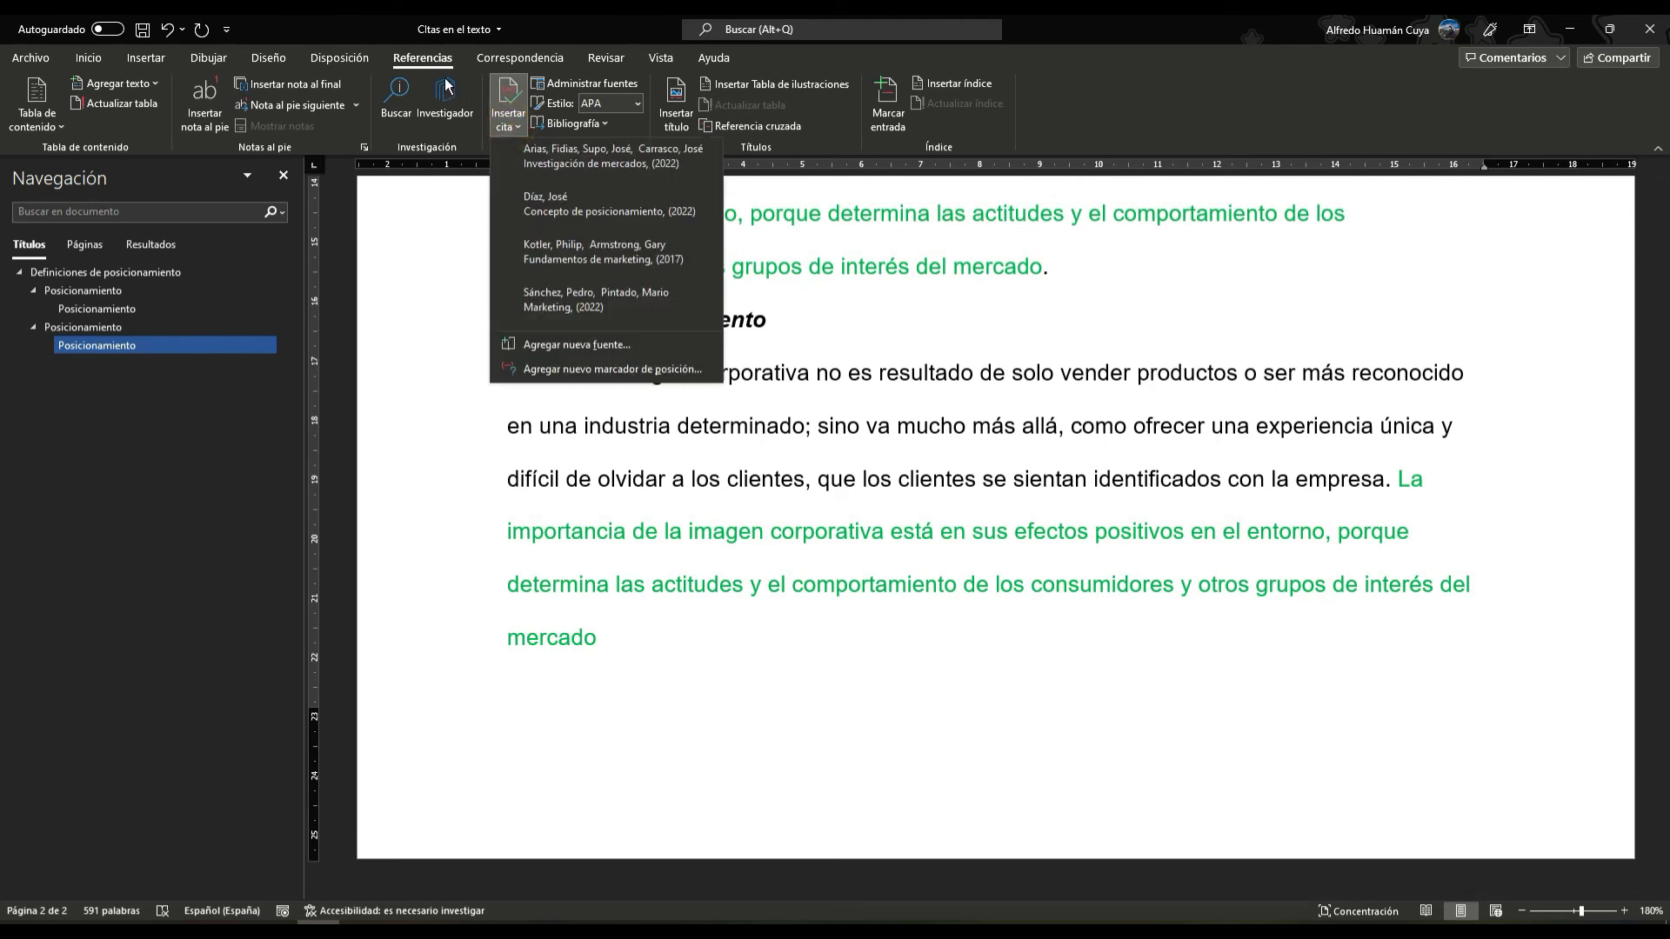
click(609, 156)
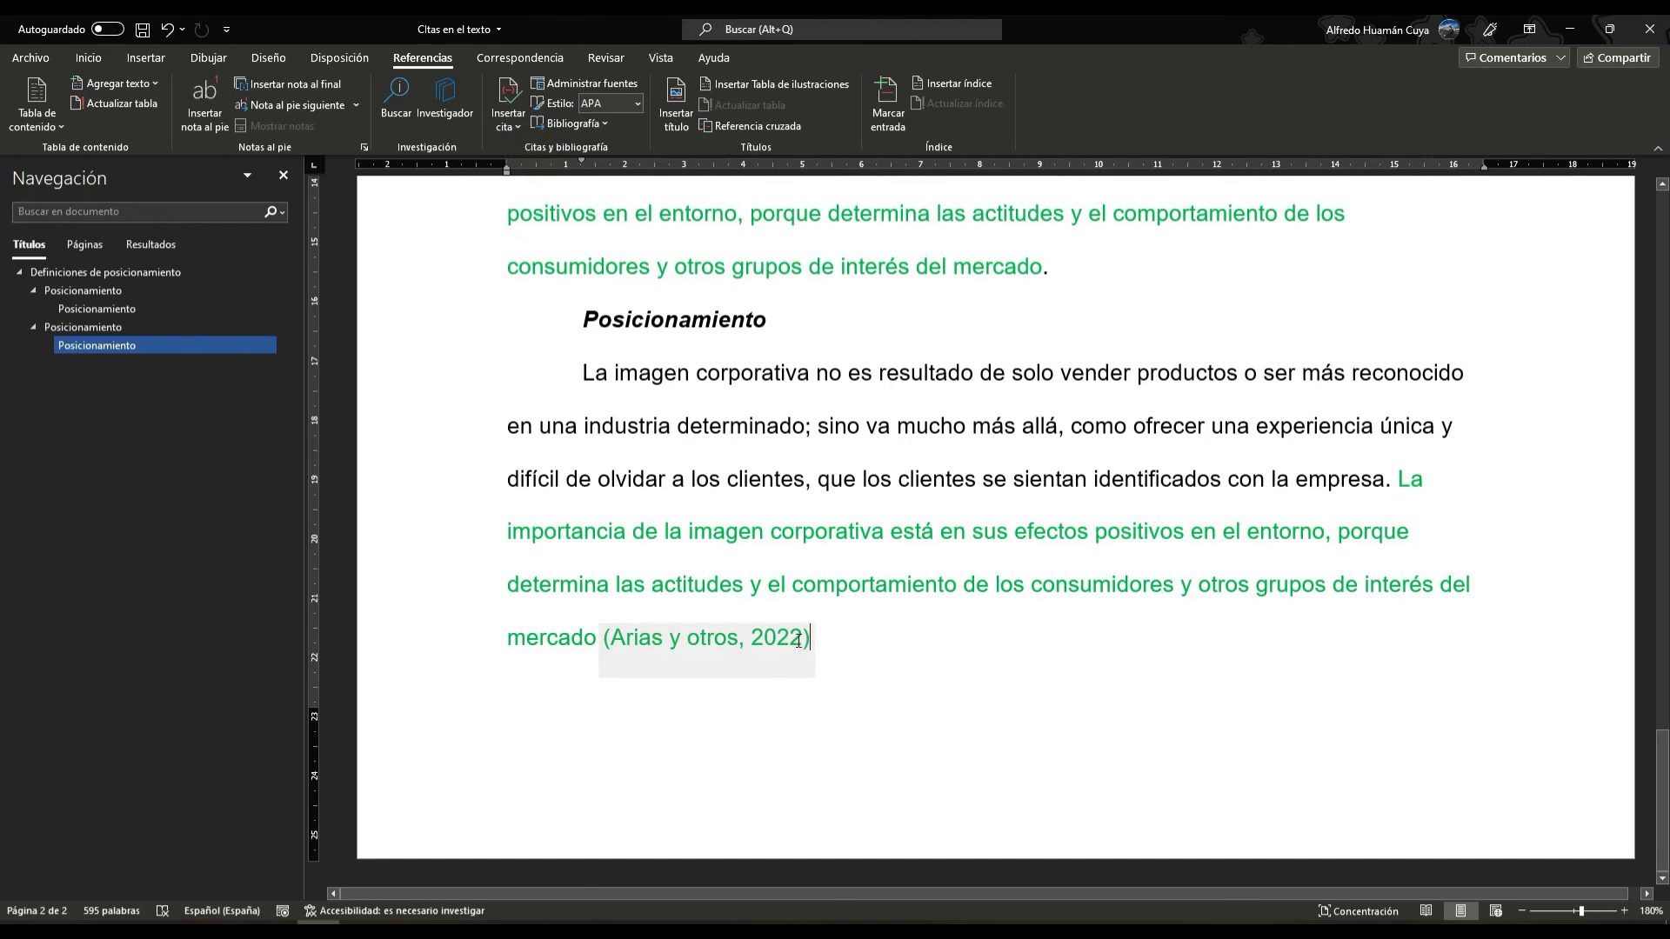
click(823, 655)
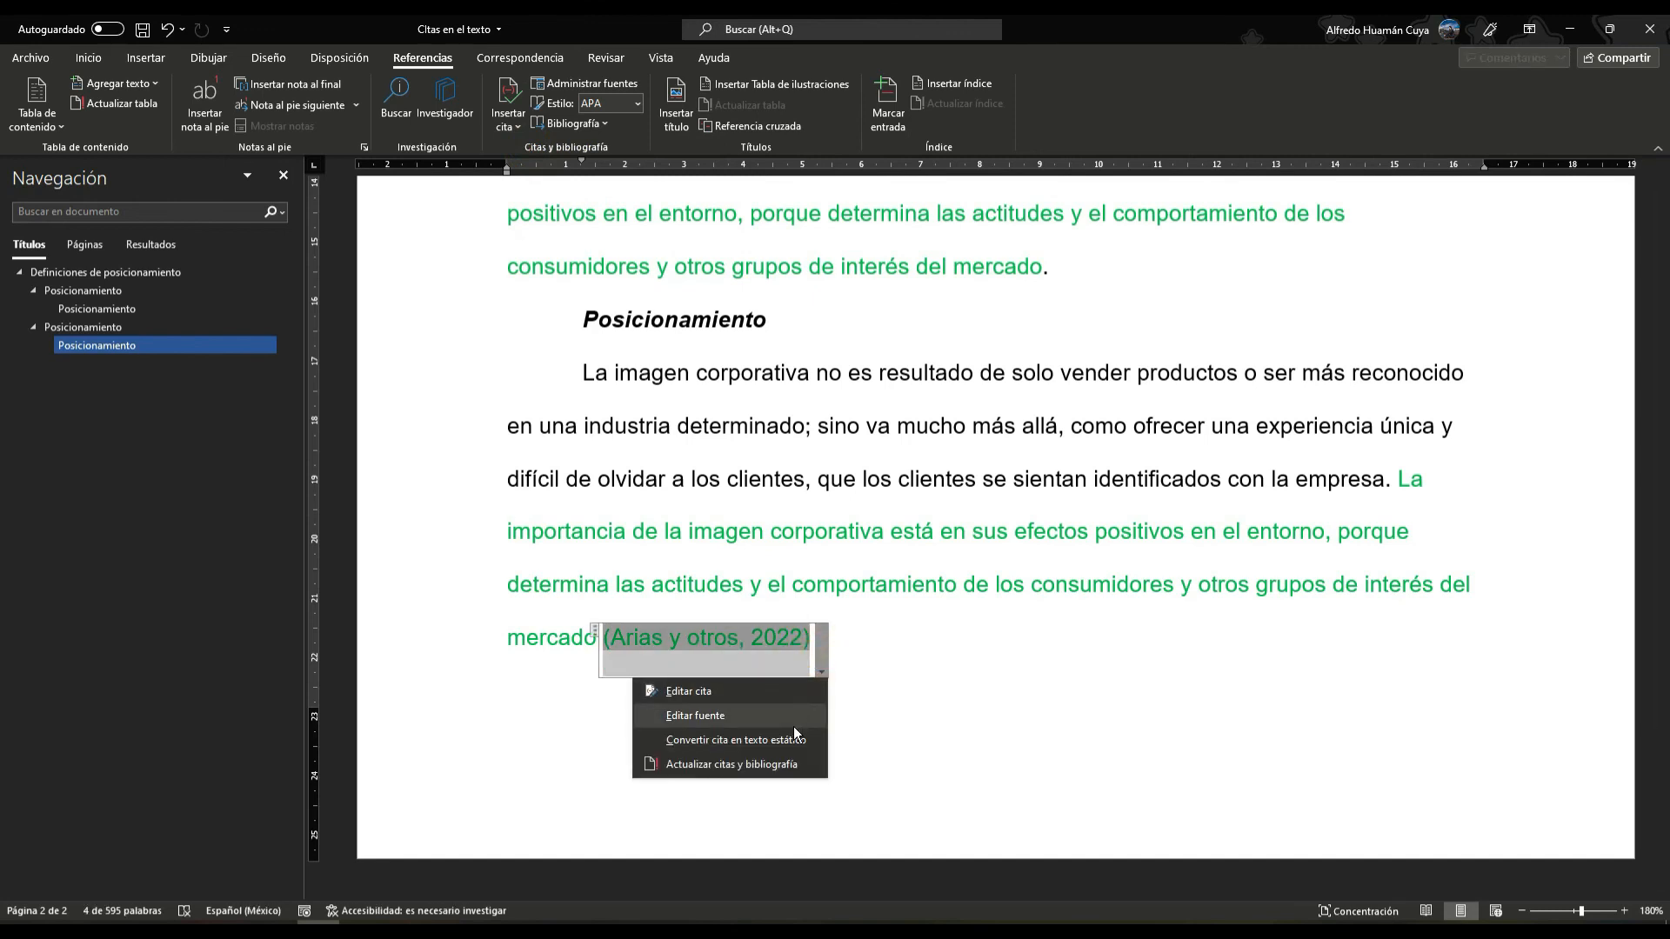
click(793, 733)
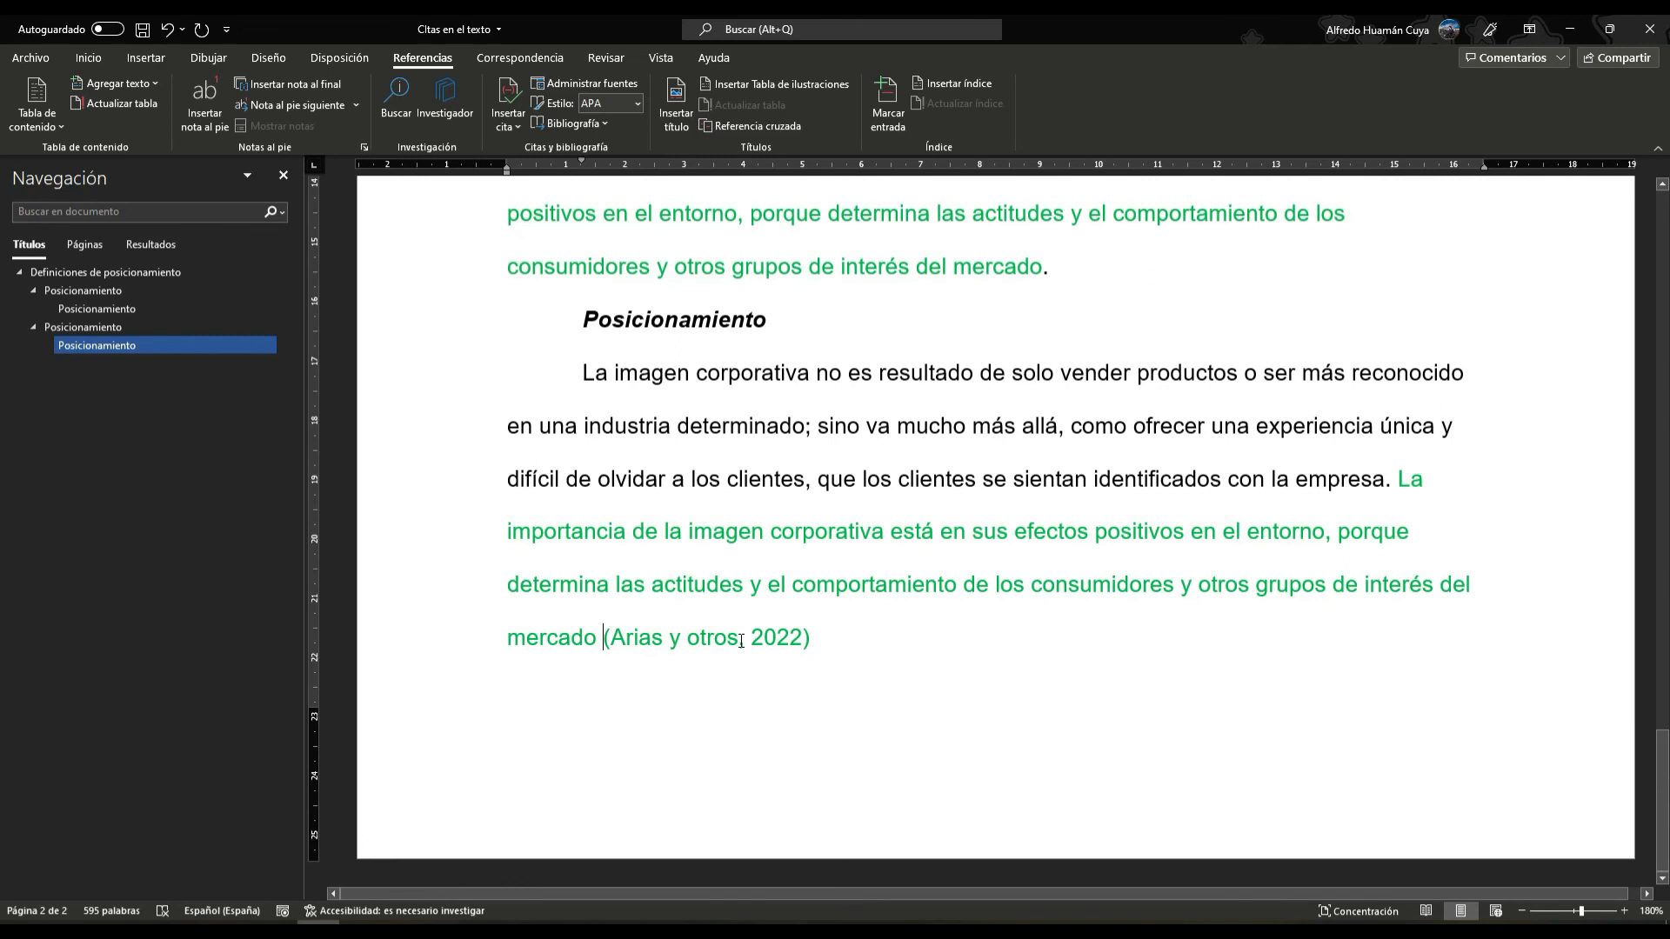
Step: Replace "y otros" with "et al." in the closing parenthetical citation and end the paragraph with a period after it
drag(741, 641, 671, 644)
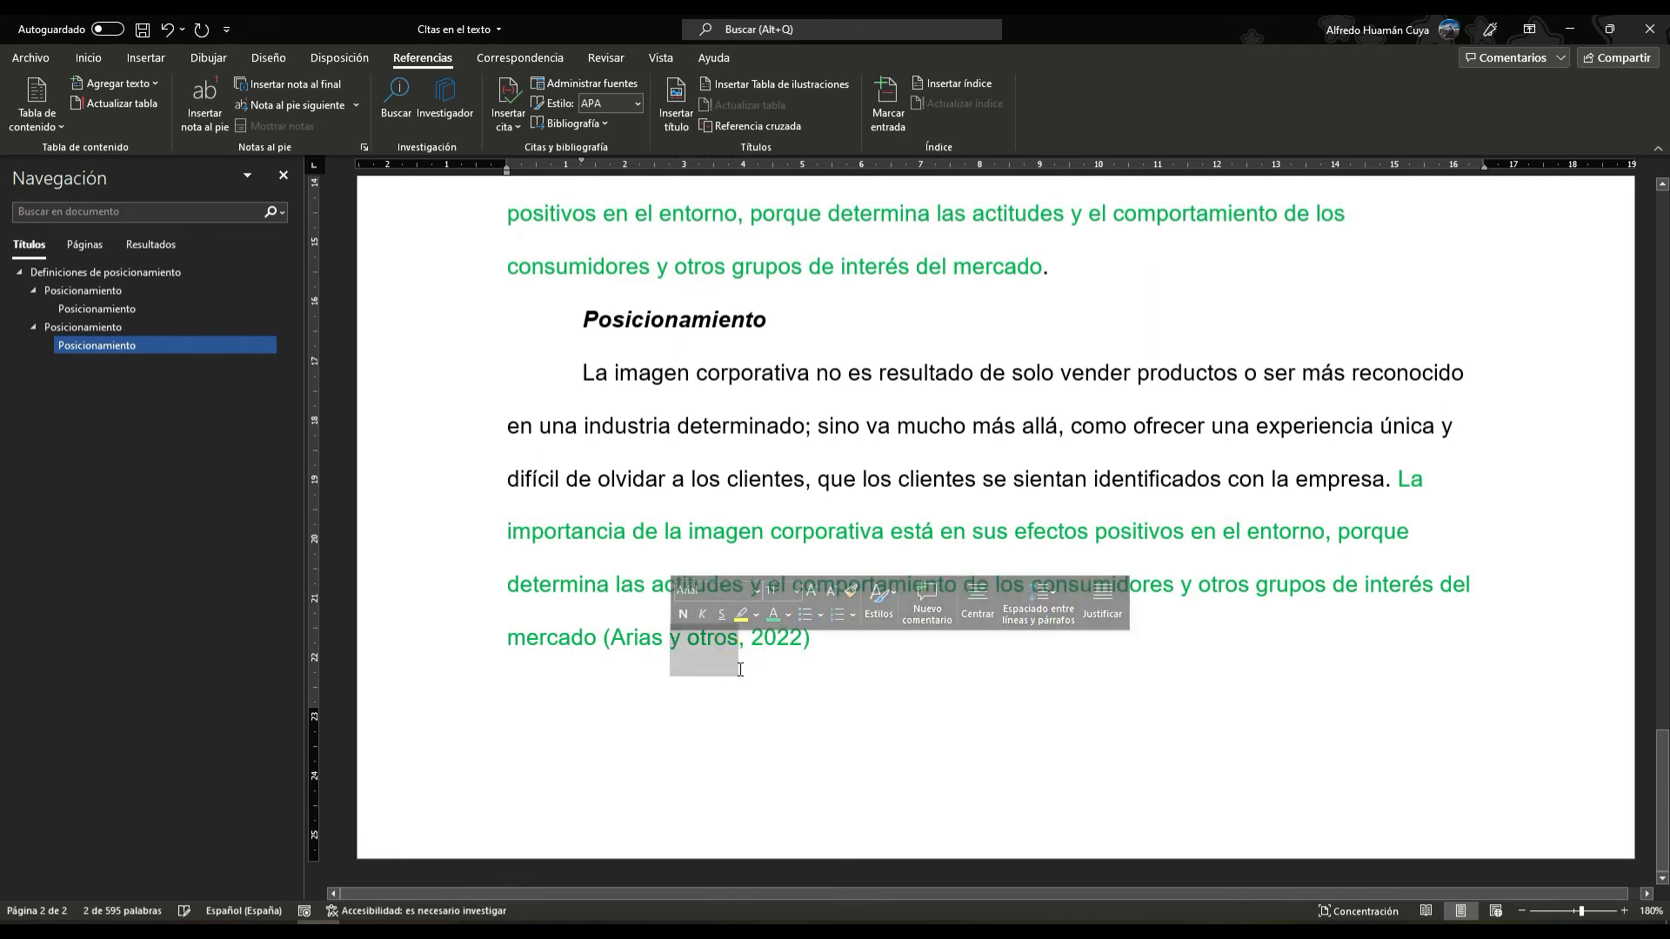
key(BackSpace)
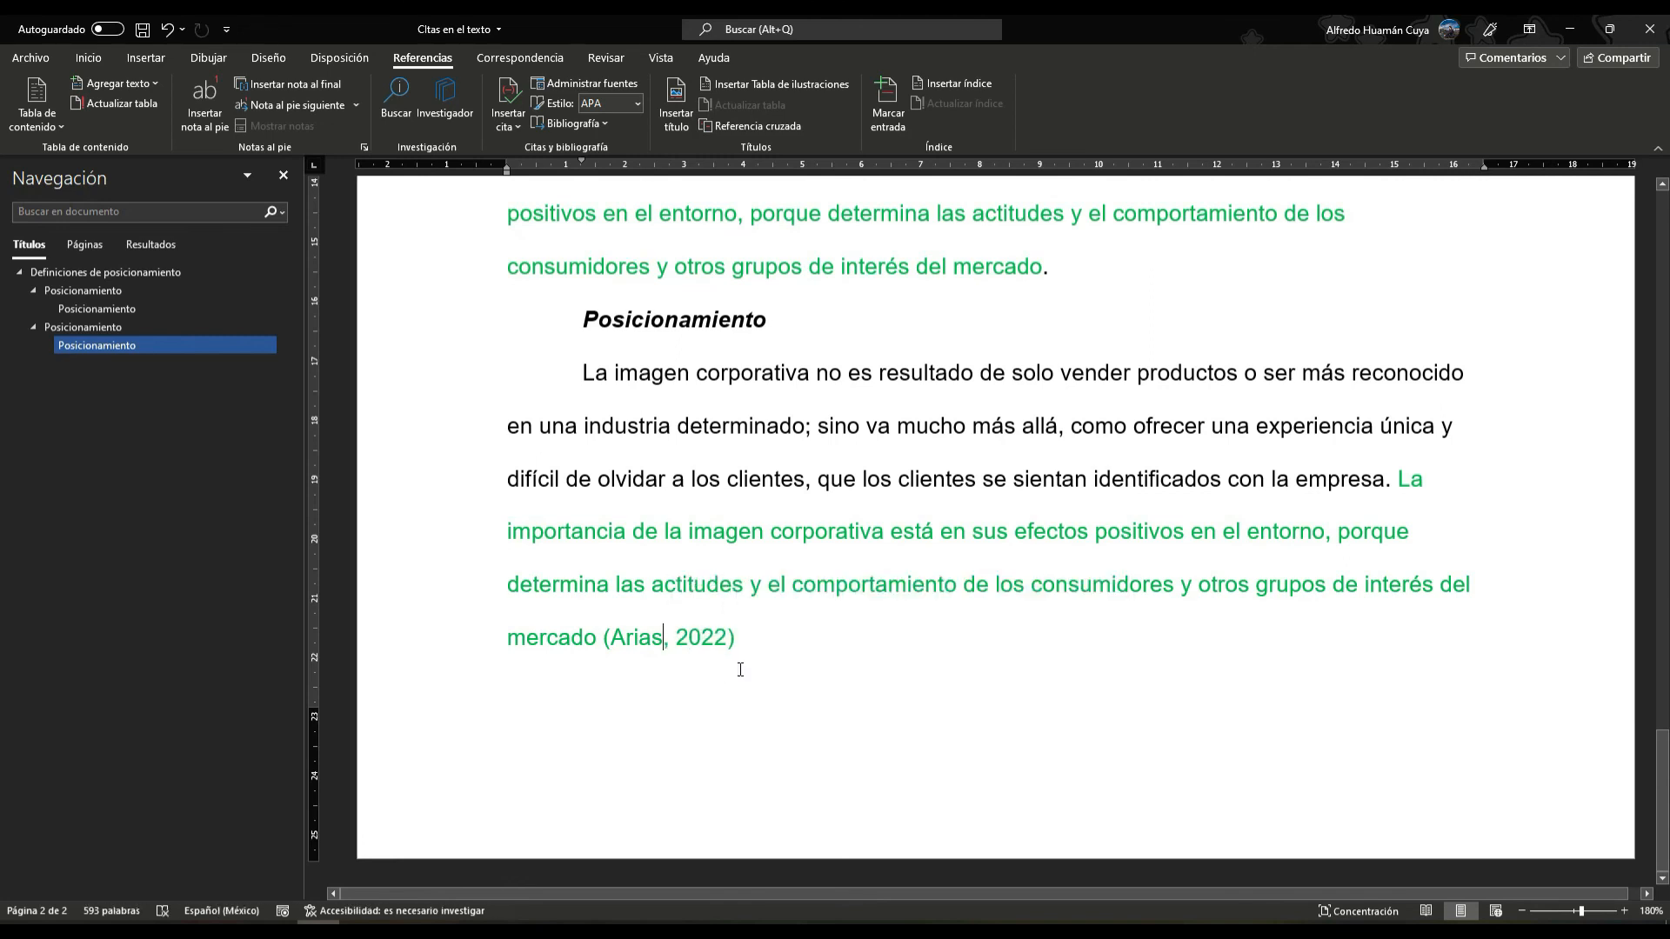
text(et al)
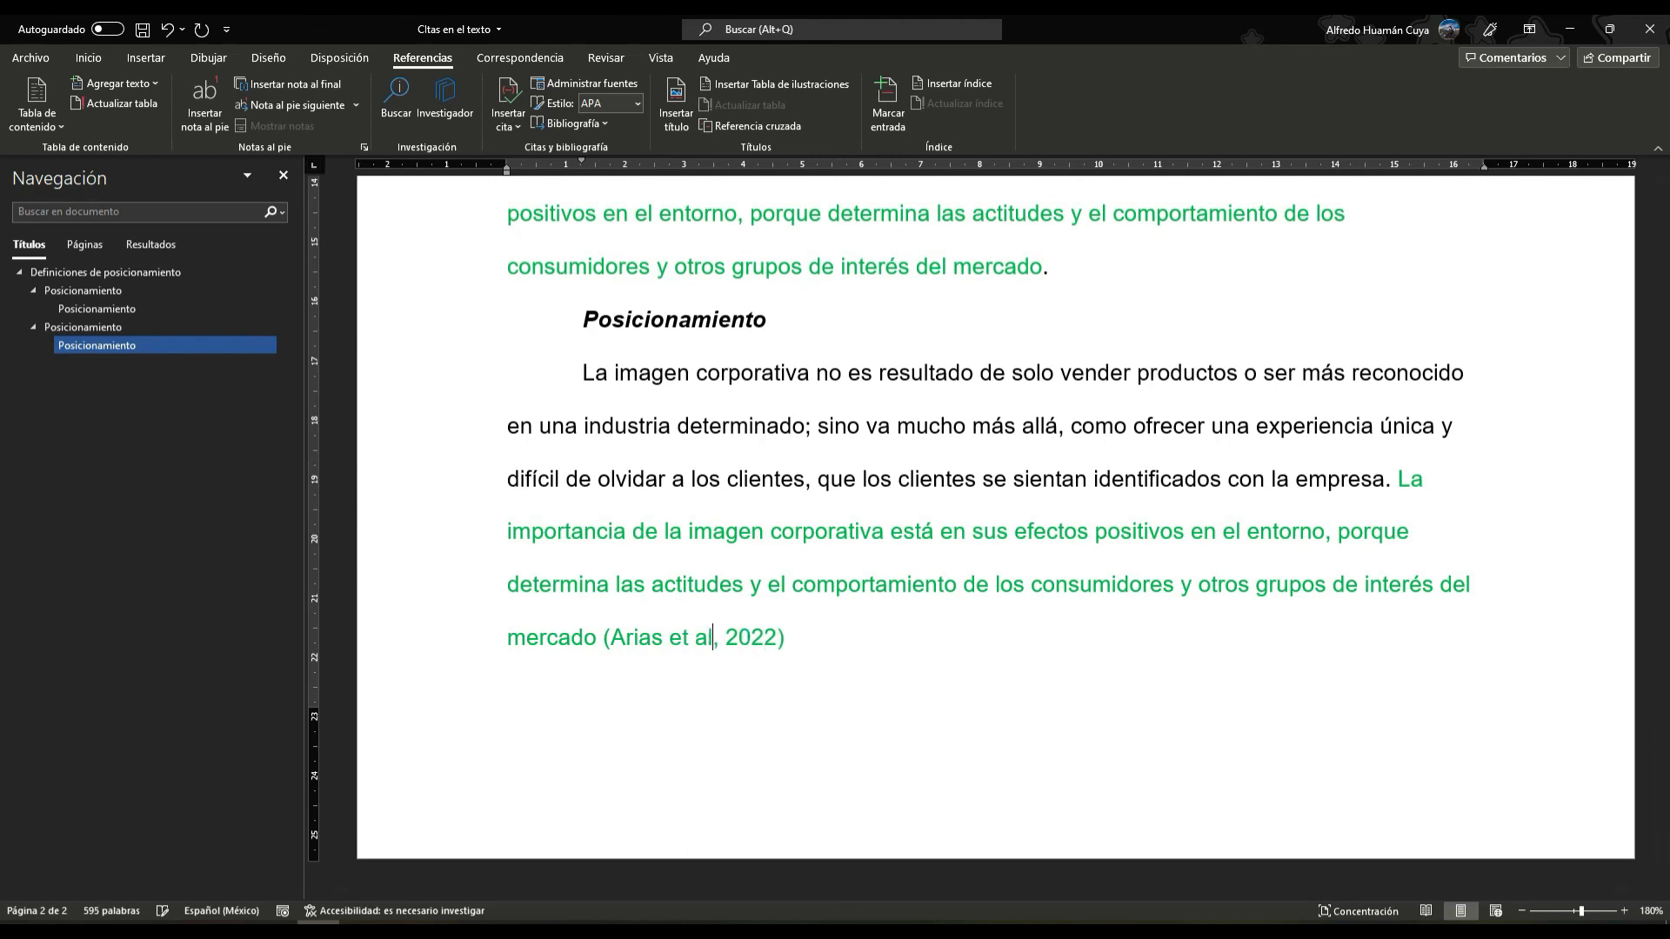
text(.)
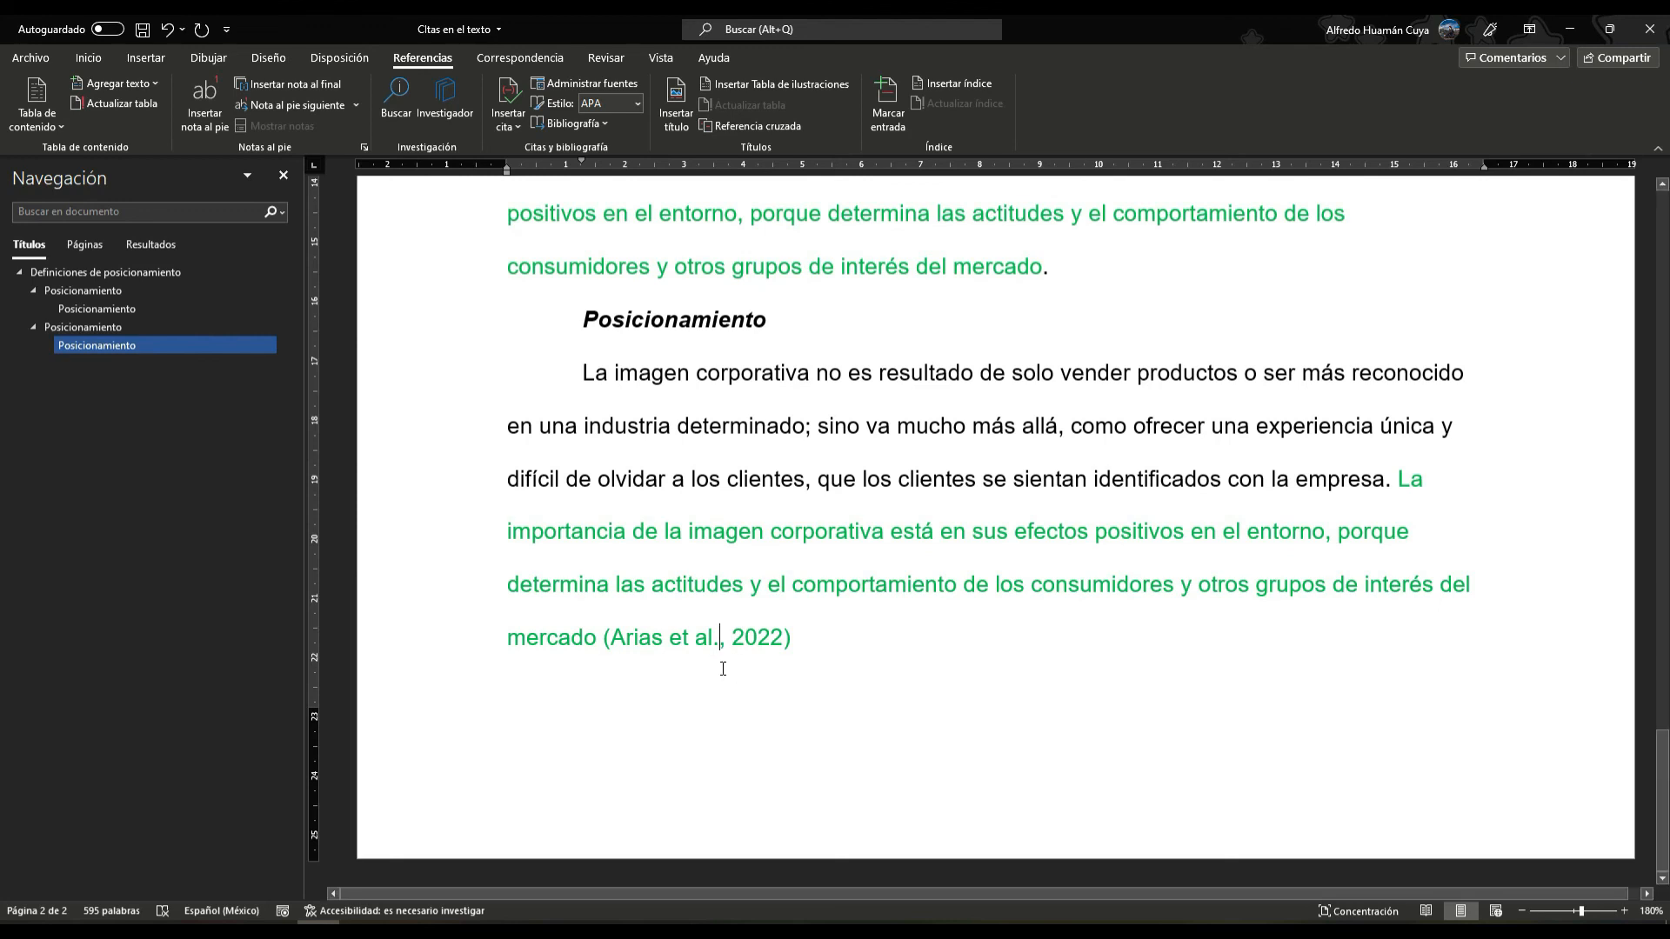
click(798, 642)
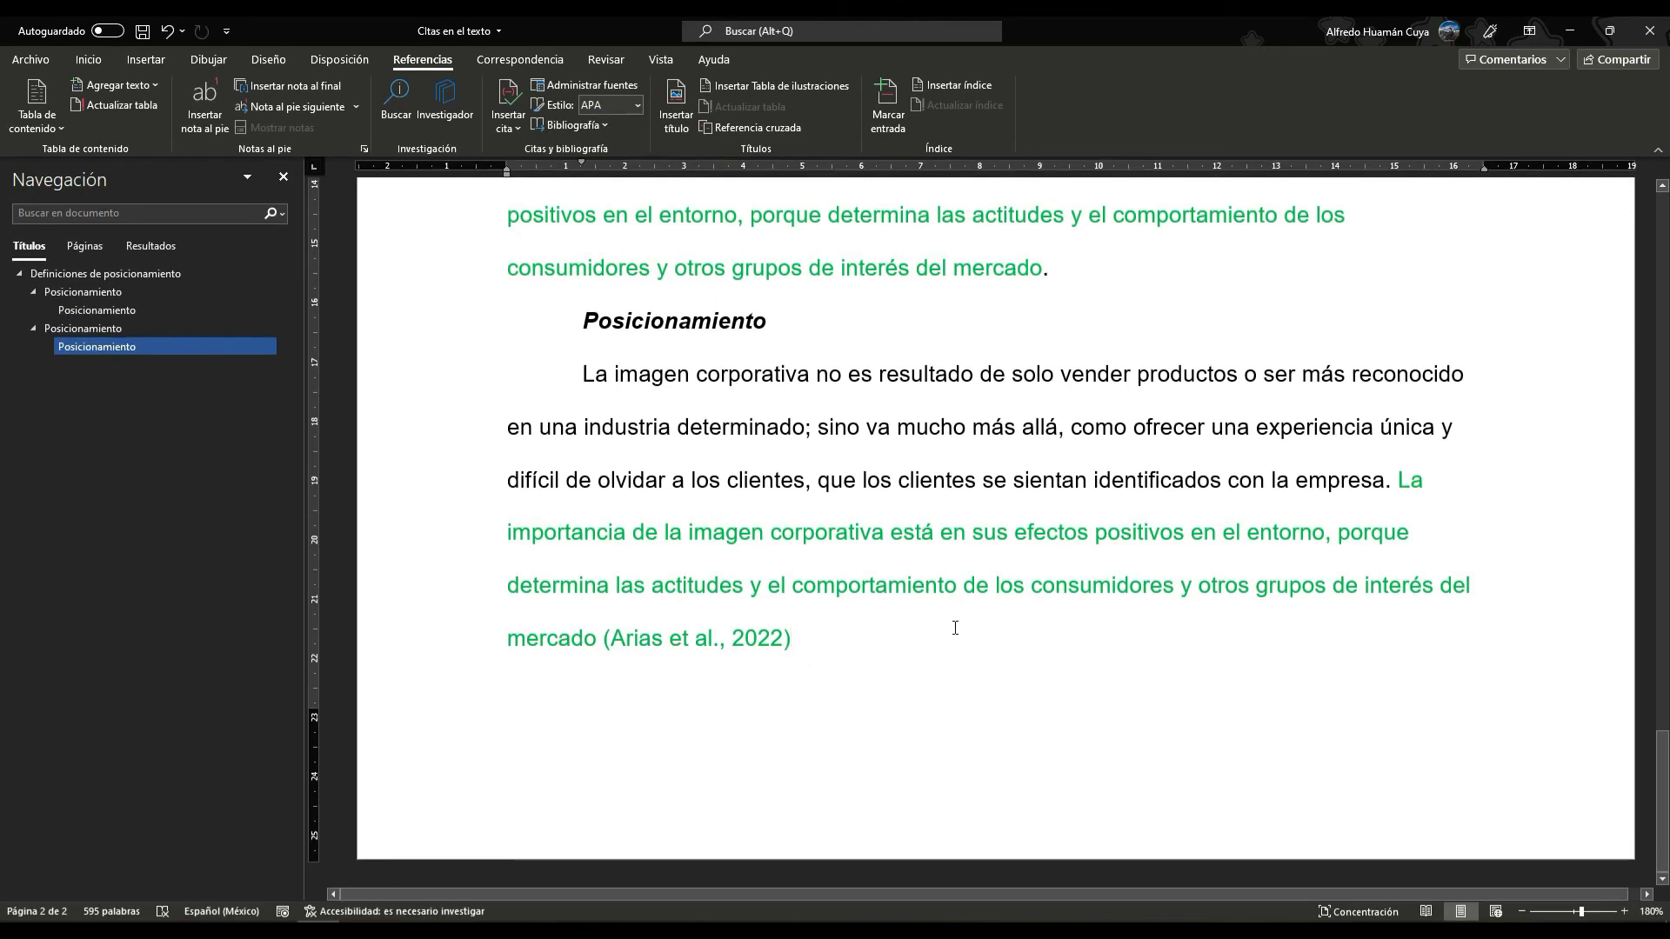
text(.)
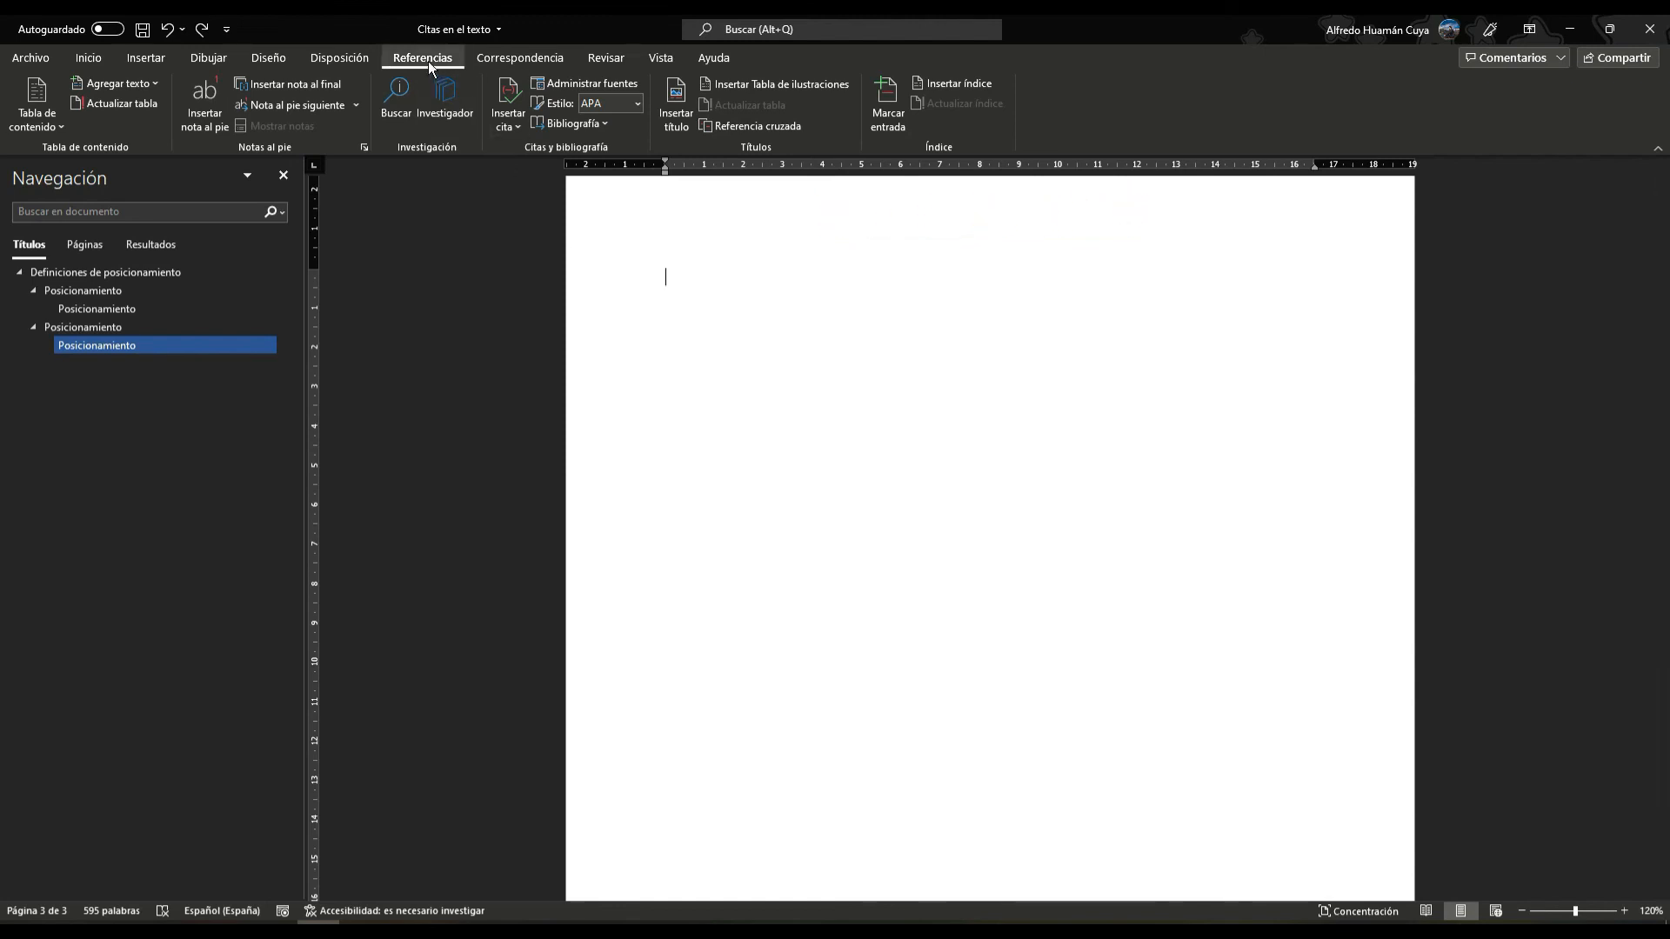
Step: Insert an automatic bibliography with the heading "Referencias" on the blank third page
click(548, 125)
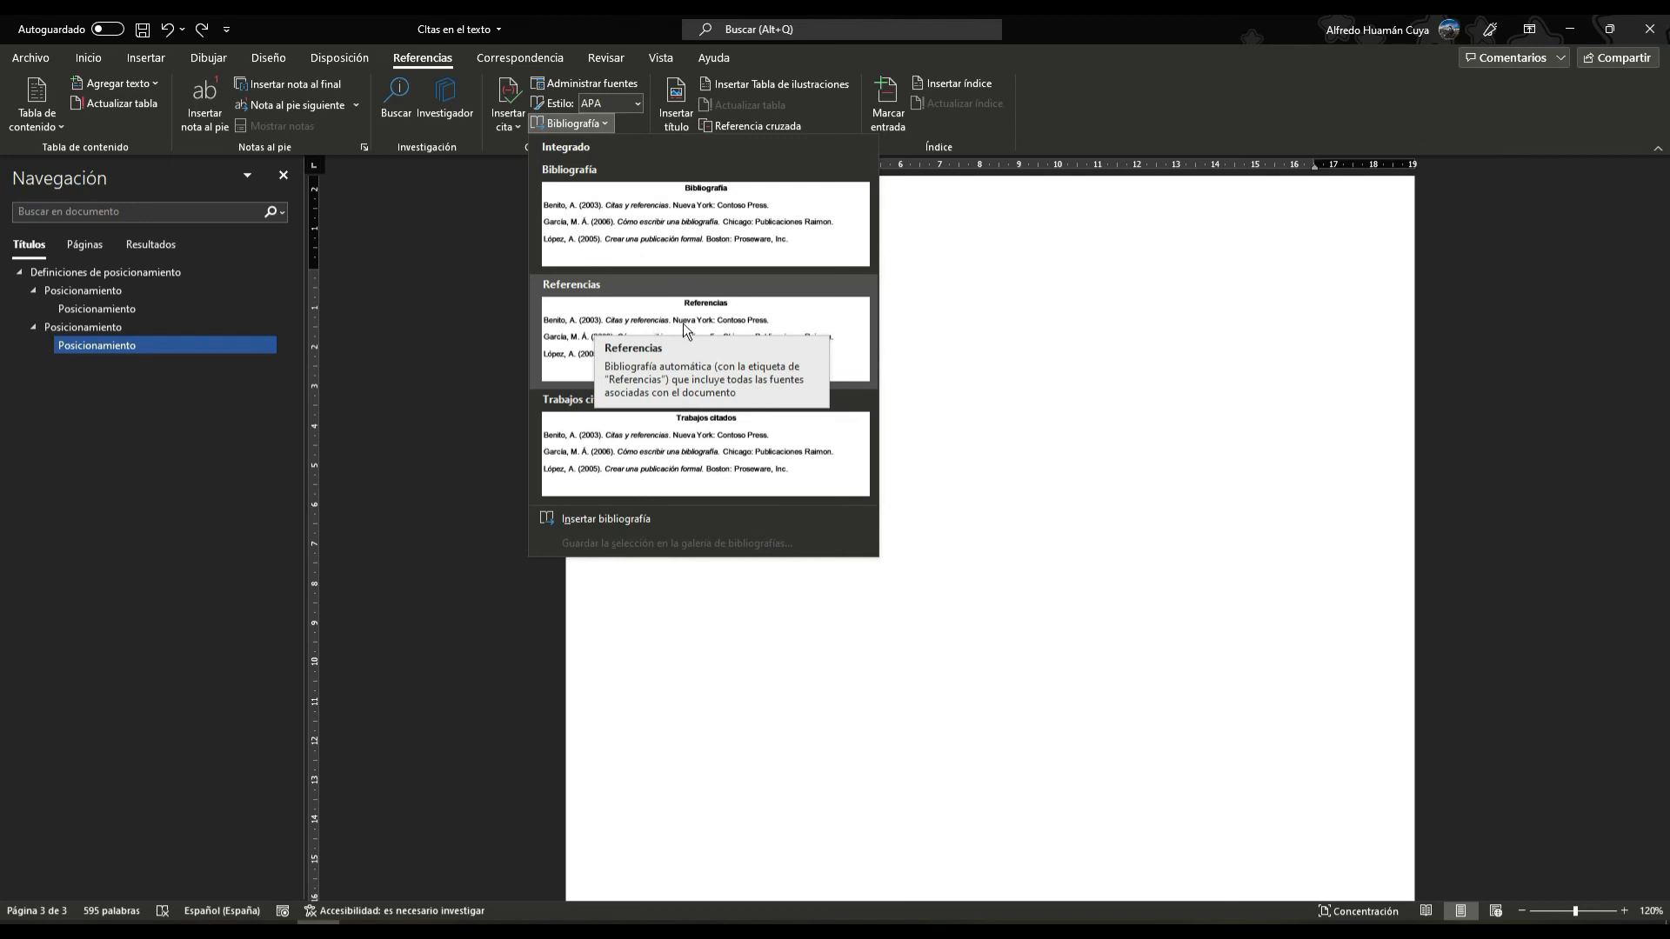
click(638, 323)
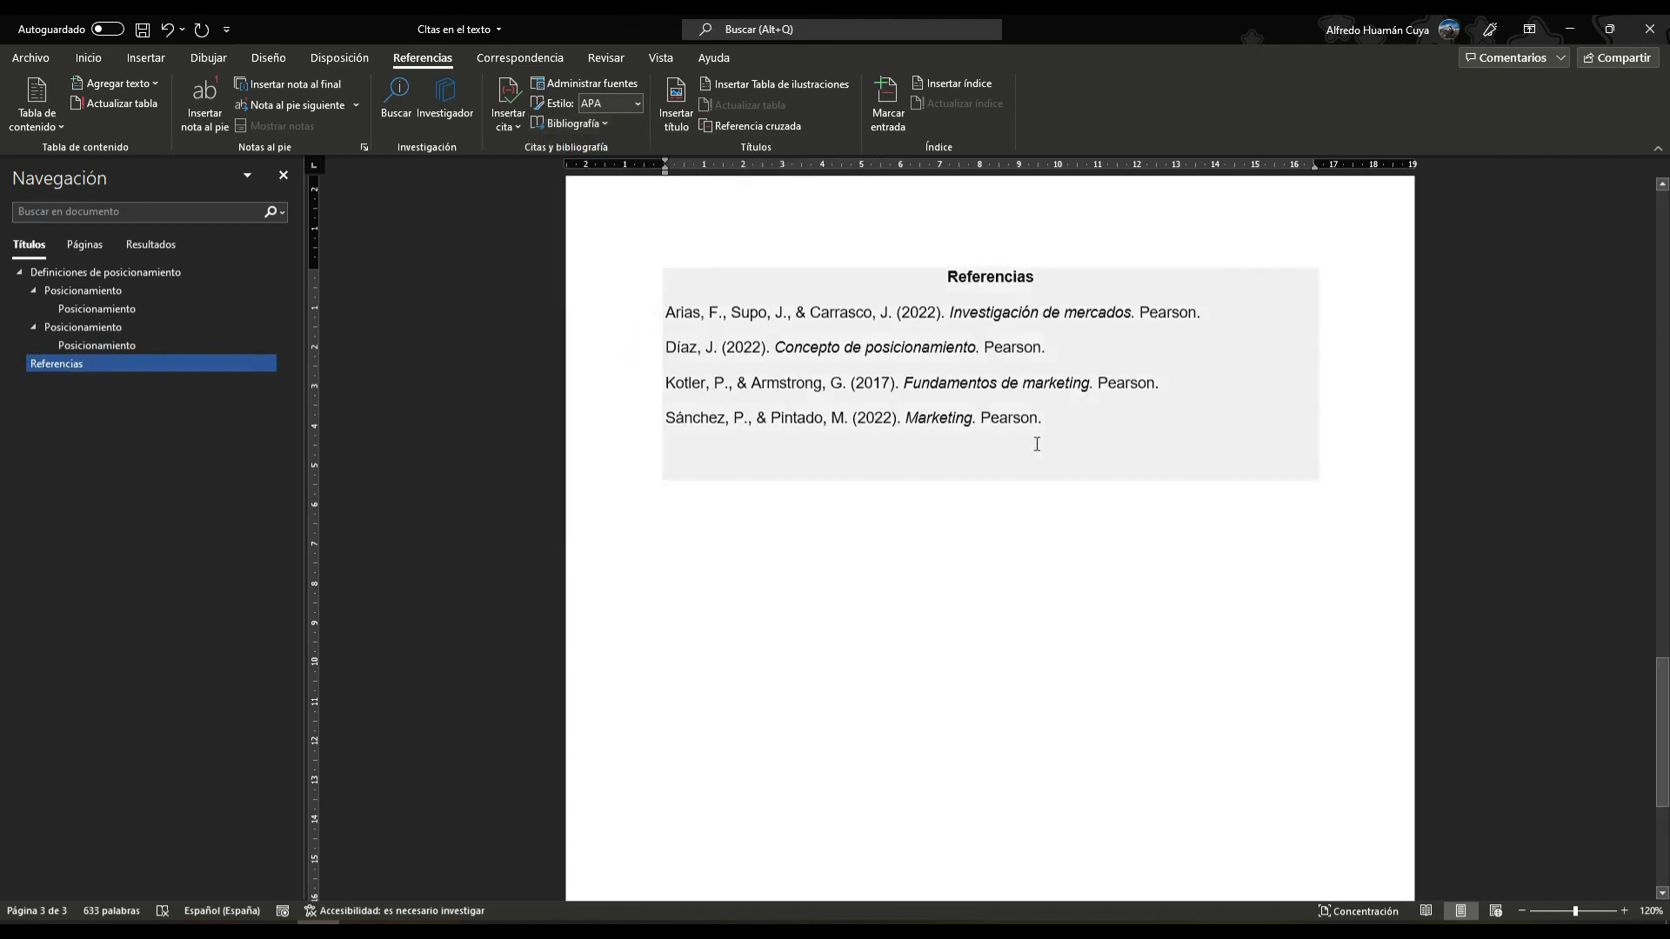
click(1111, 434)
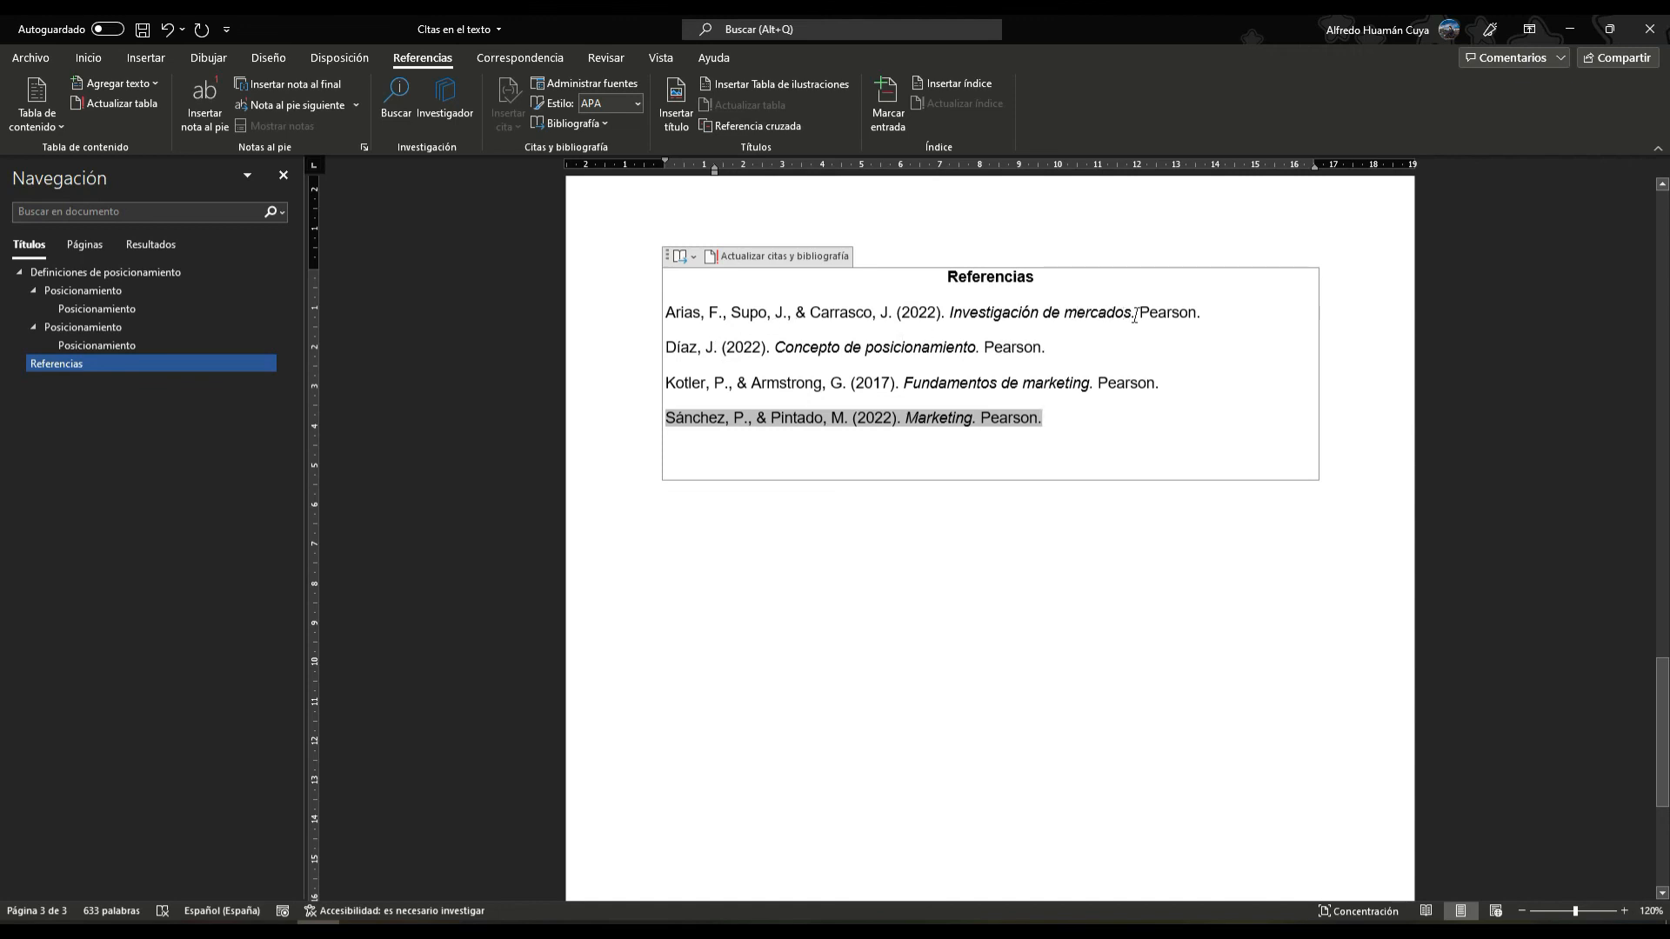
click(884, 524)
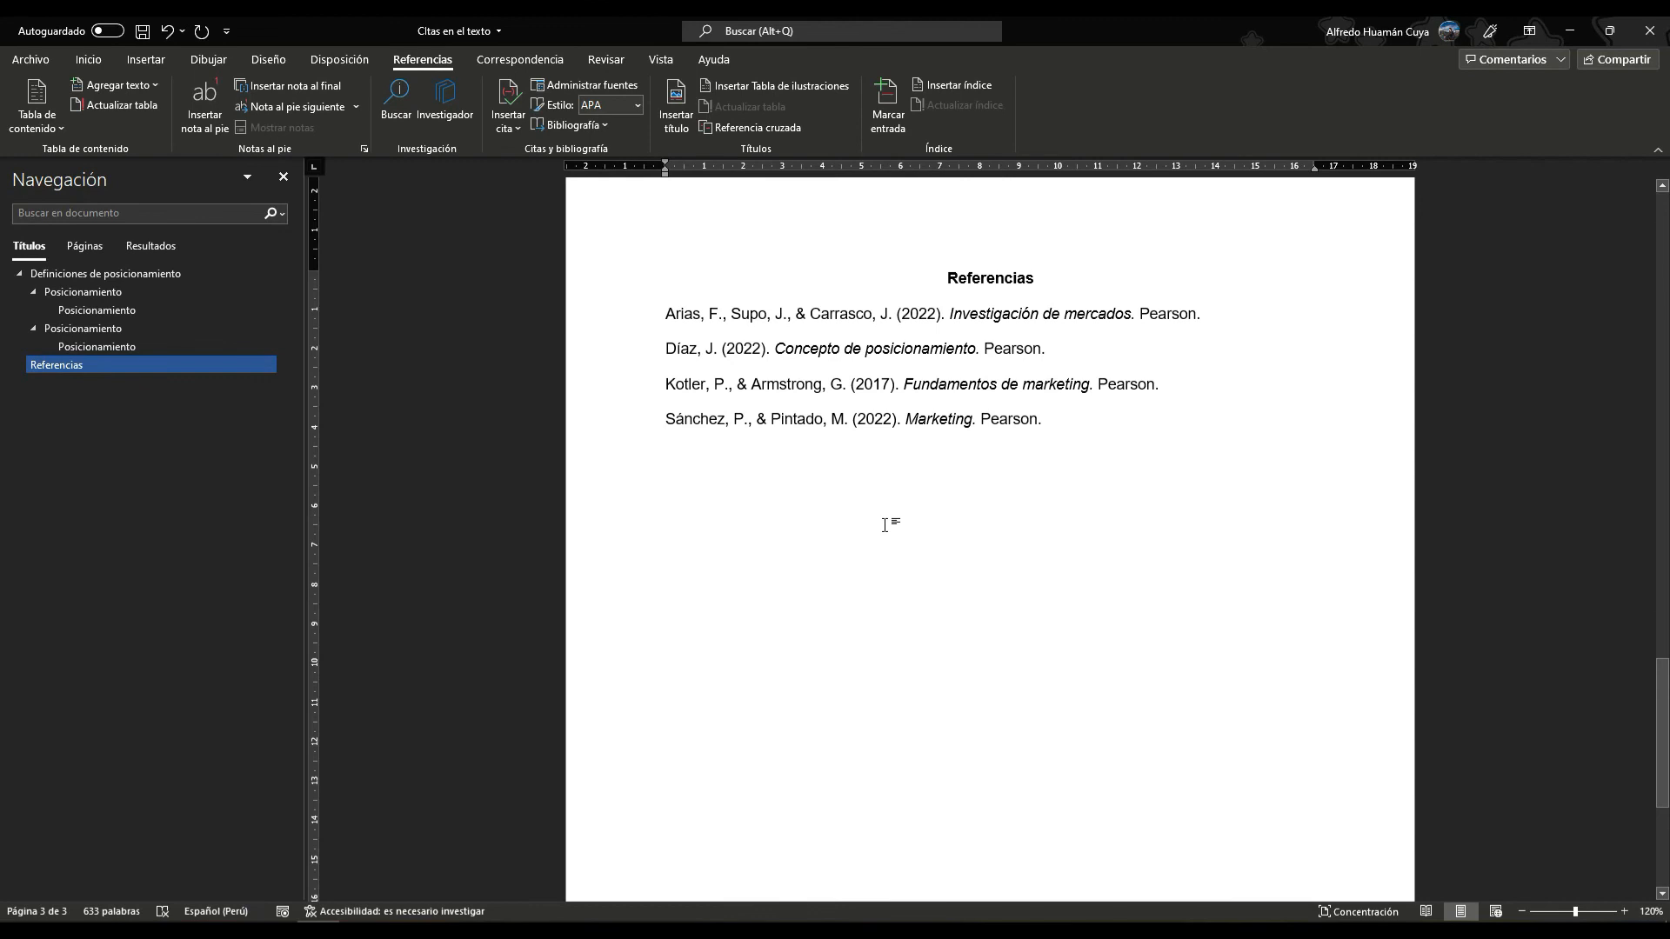